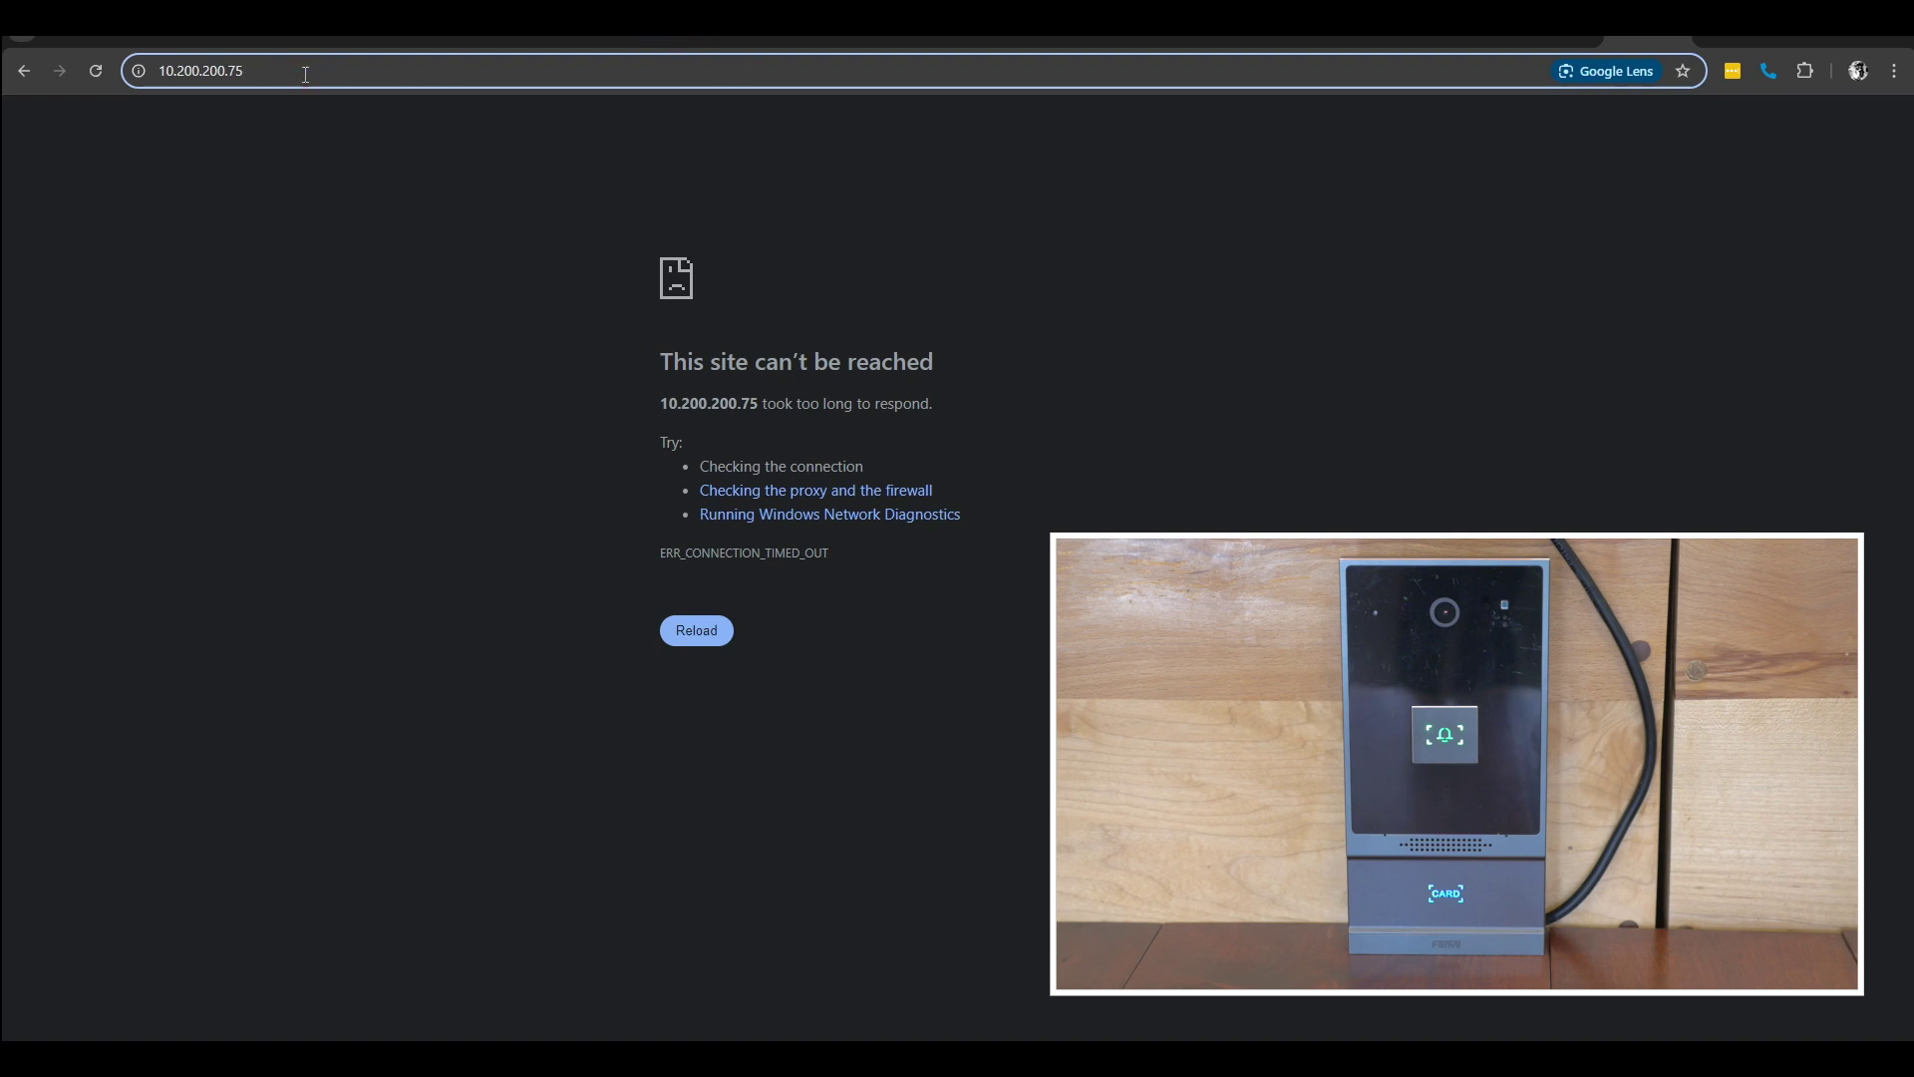
# Step: Correct the last digit of the device address so it reads 10.200.200.76
pyautogui.press('BackSpace')
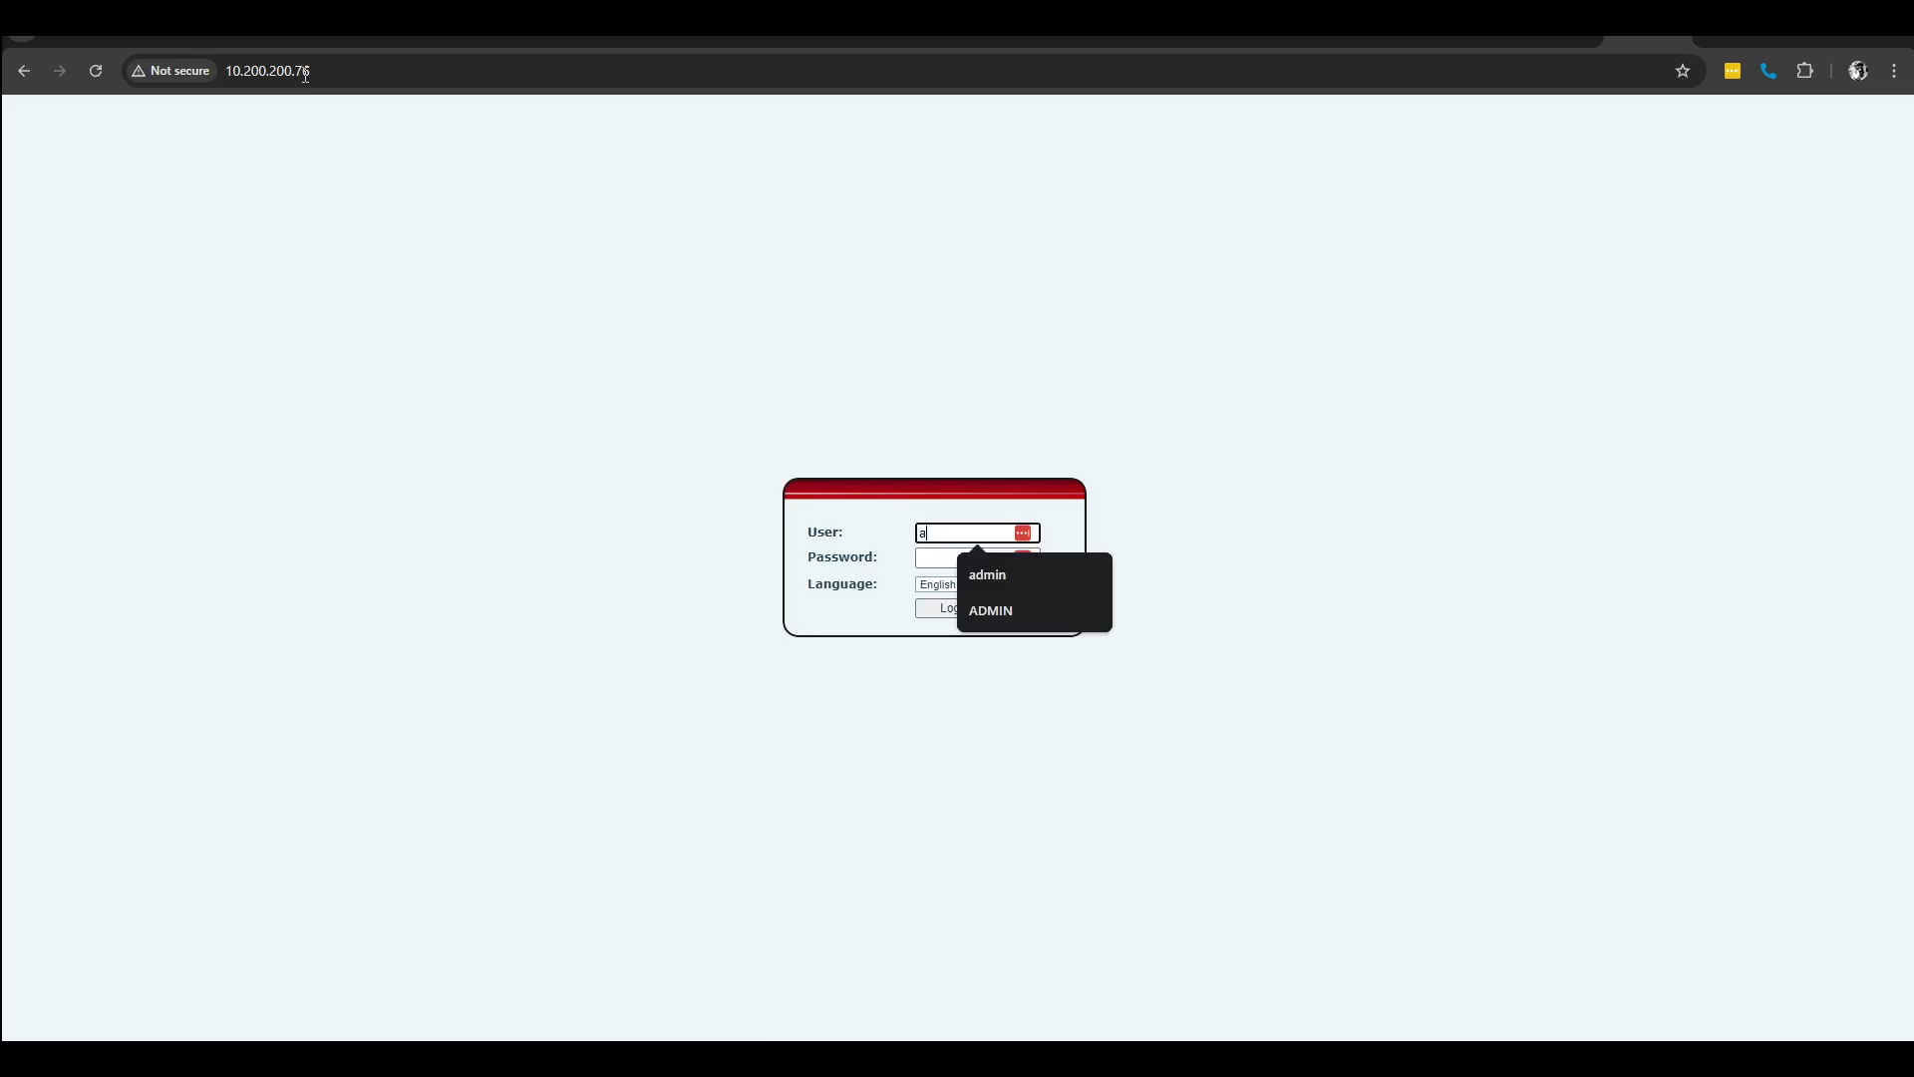
# Step: Log in to the door phone's web interface as admin with the account password
pyautogui.write('dmin')
pyautogui.press('Tab')
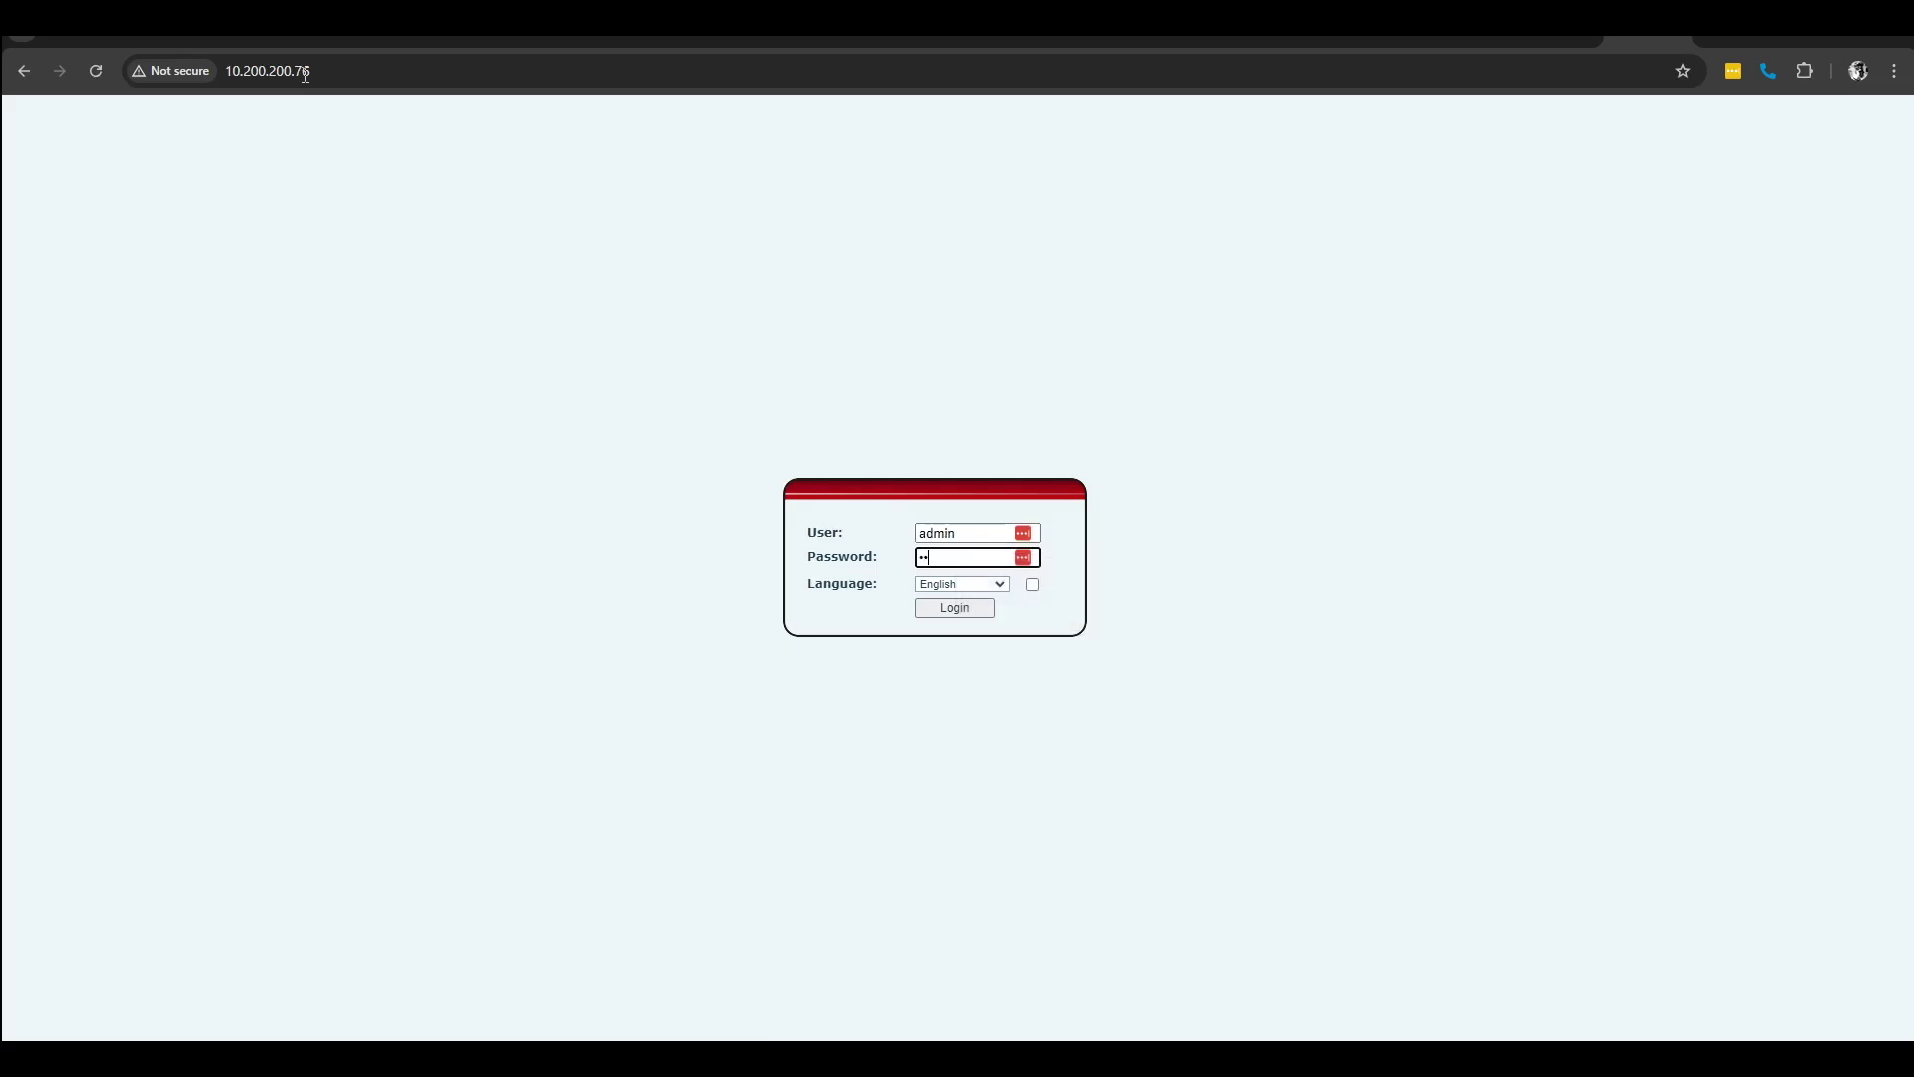
pyautogui.write('admin')
pyautogui.press('Return')
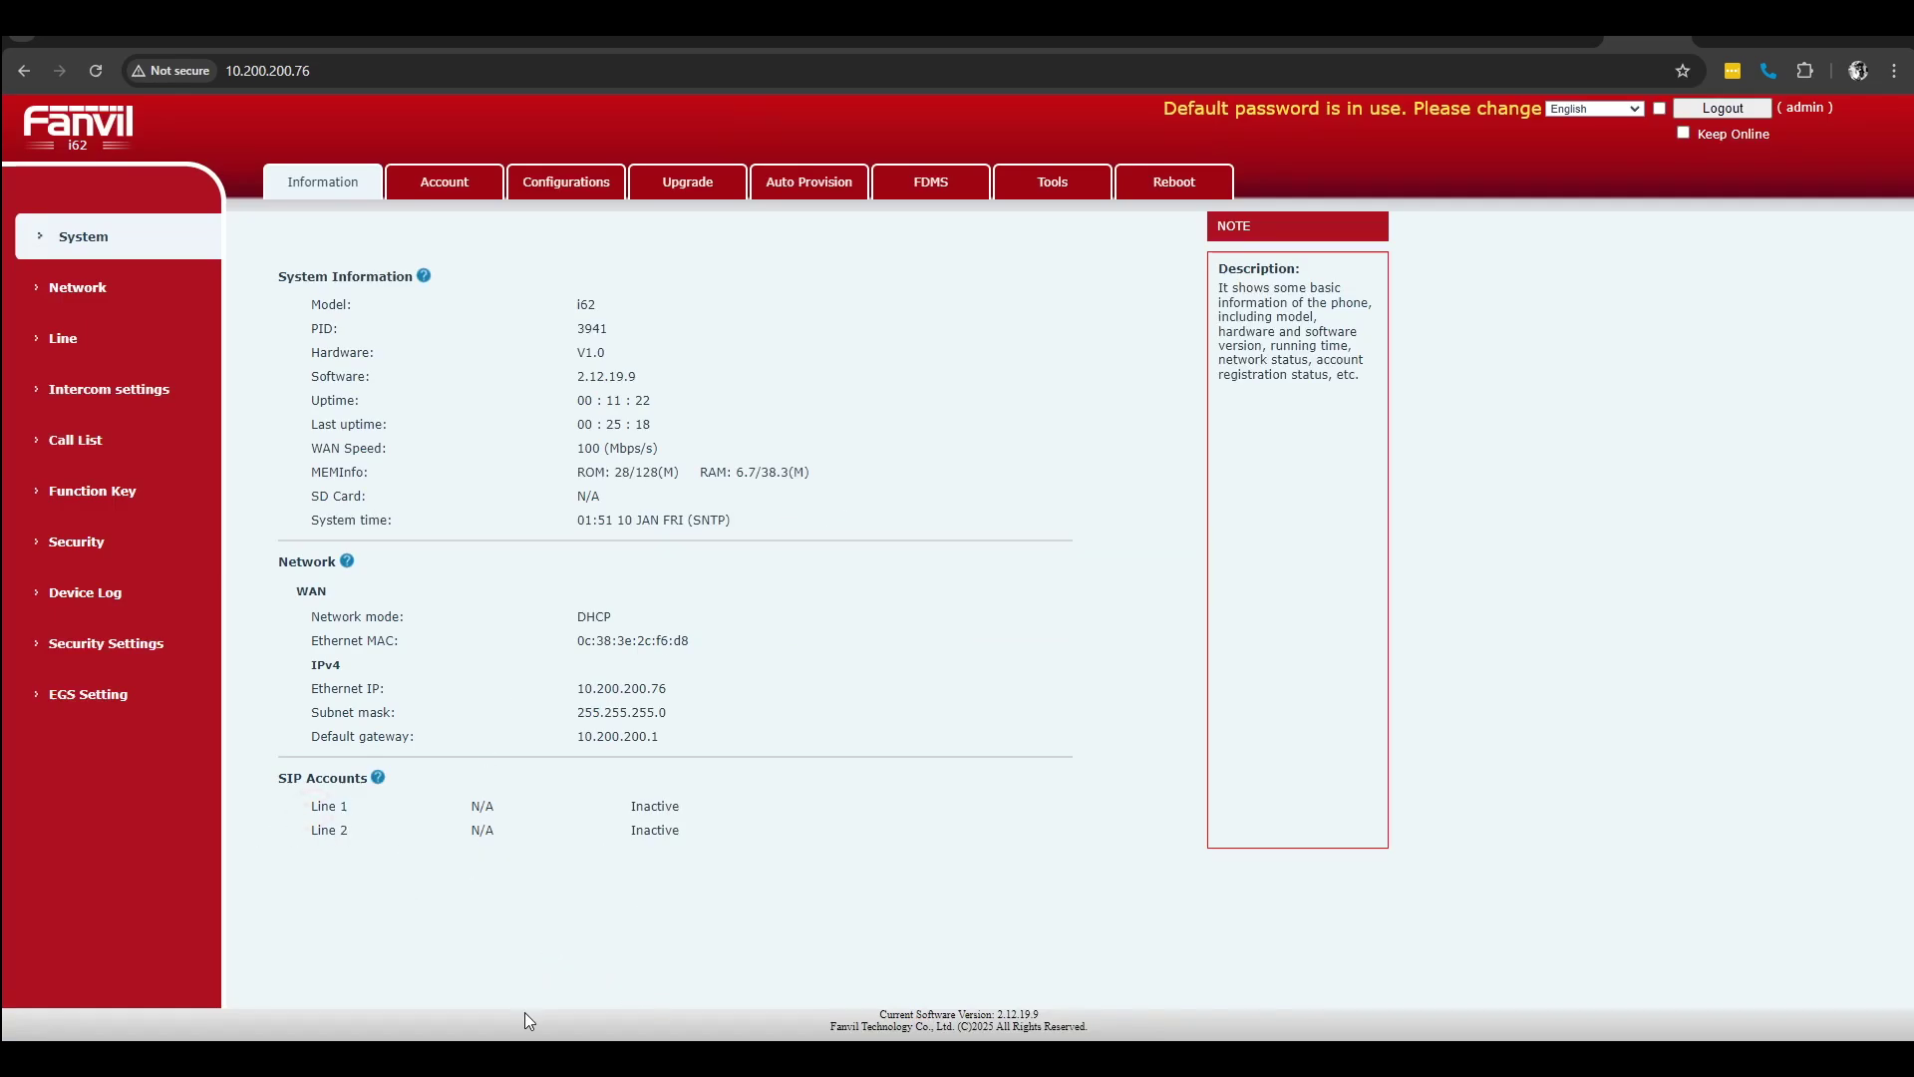
# Step: In 3CX, start a new user for extension 1001, review its options and attempt a save
pyautogui.moveTo(519, 1057)
pyautogui.click(568, 1031)
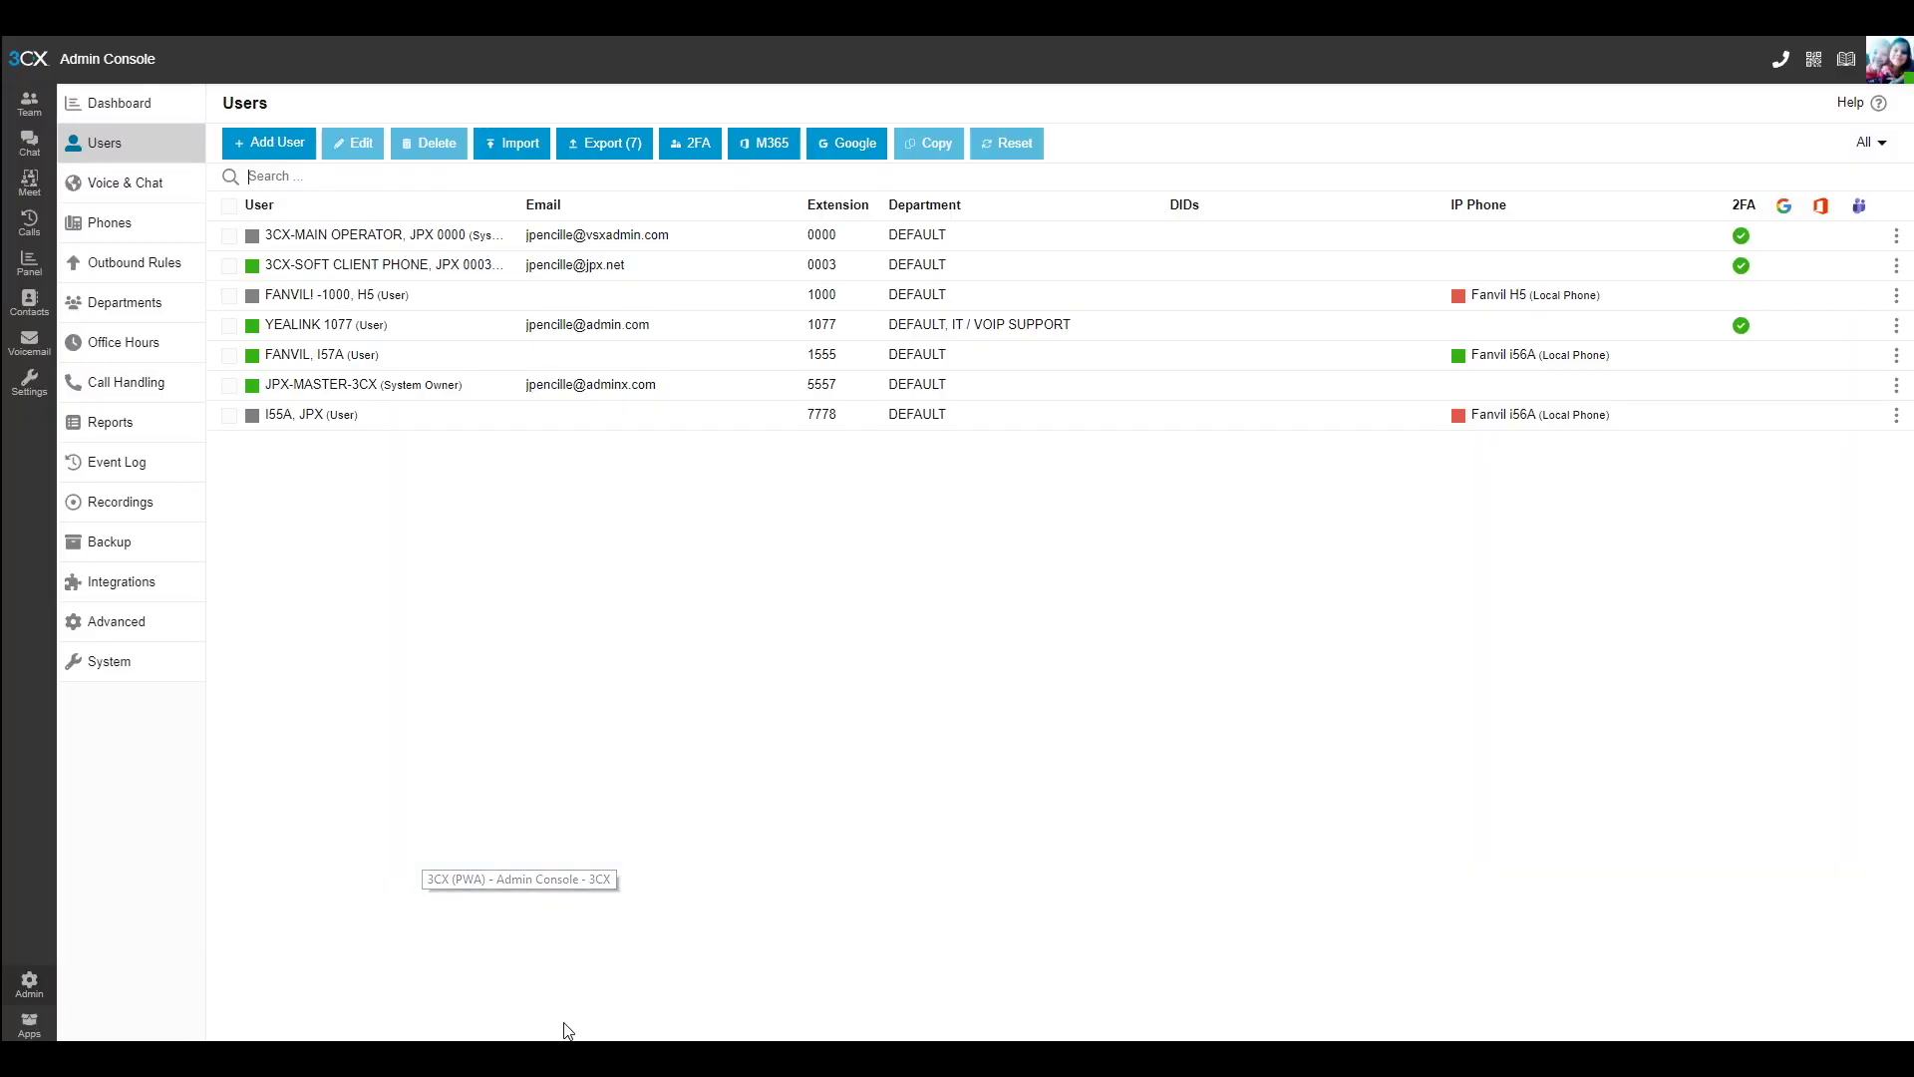
pyautogui.click(261, 146)
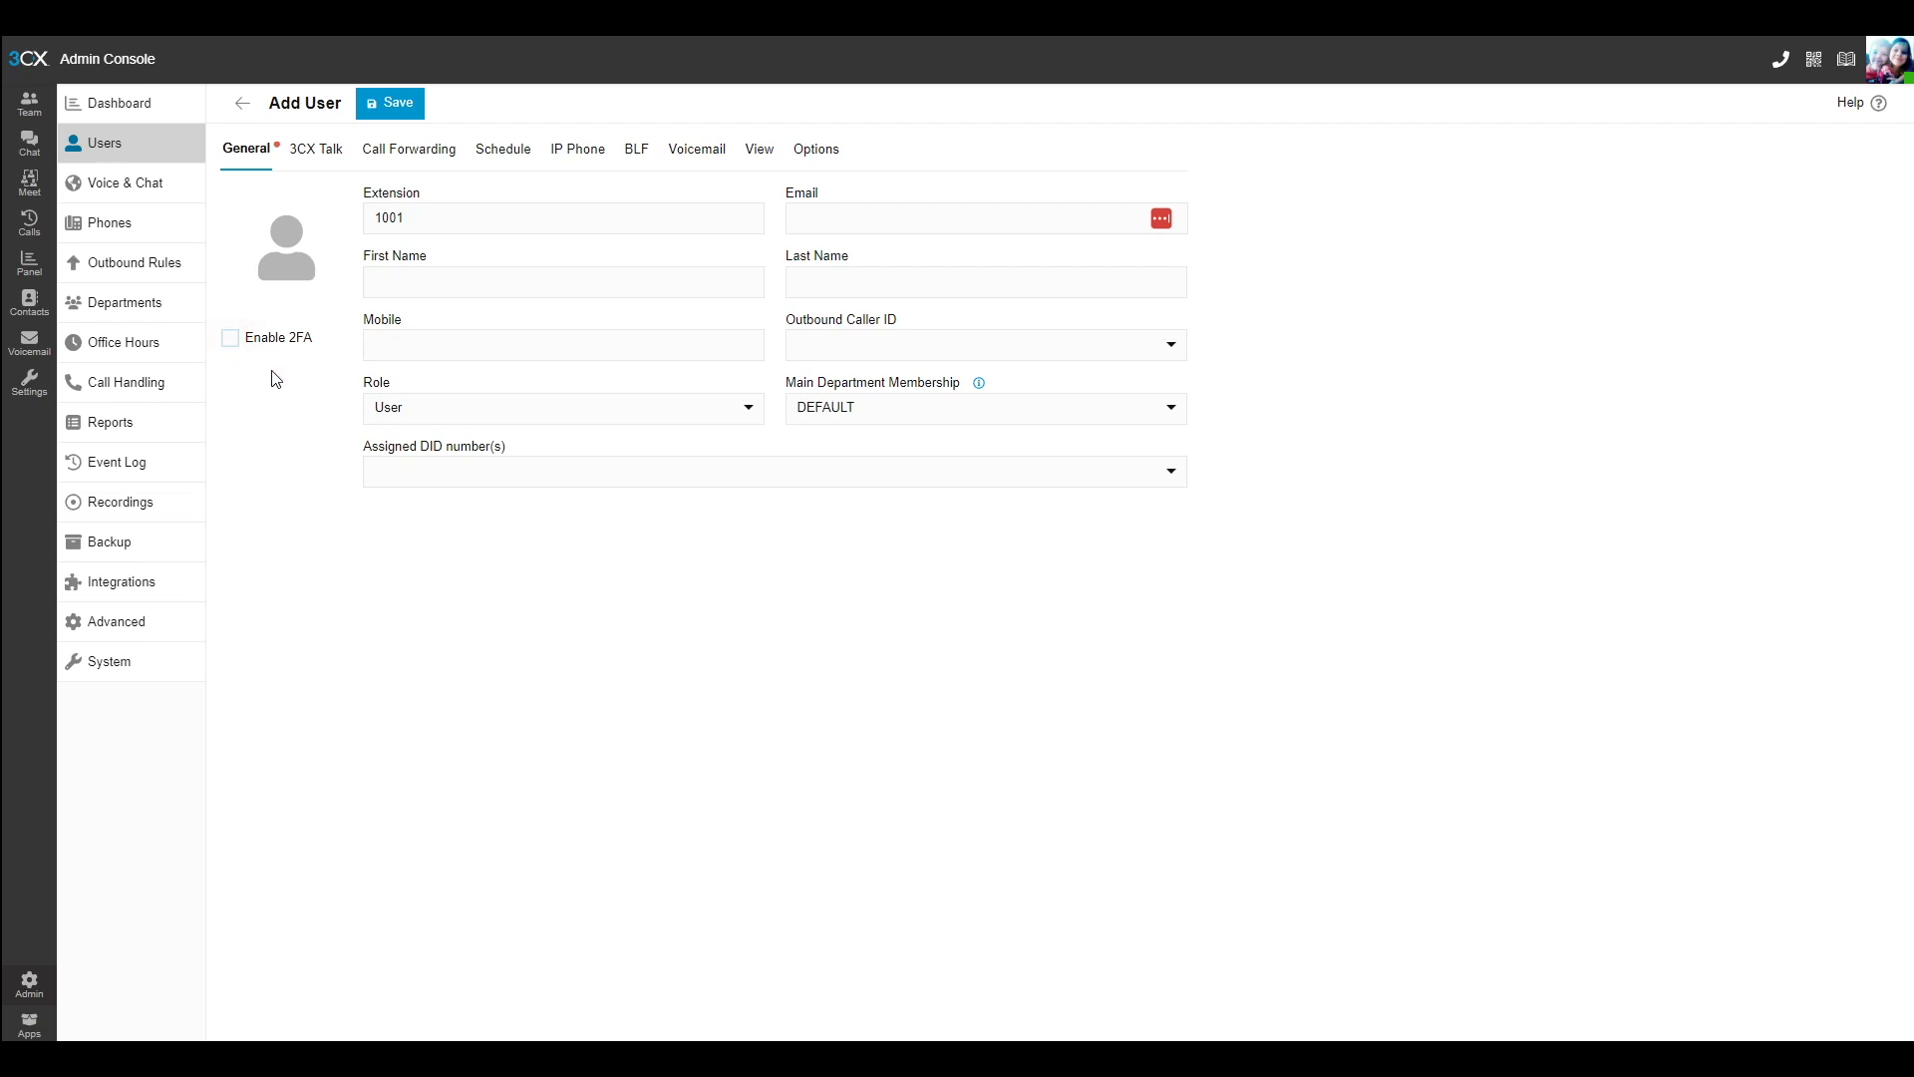
pyautogui.click(815, 152)
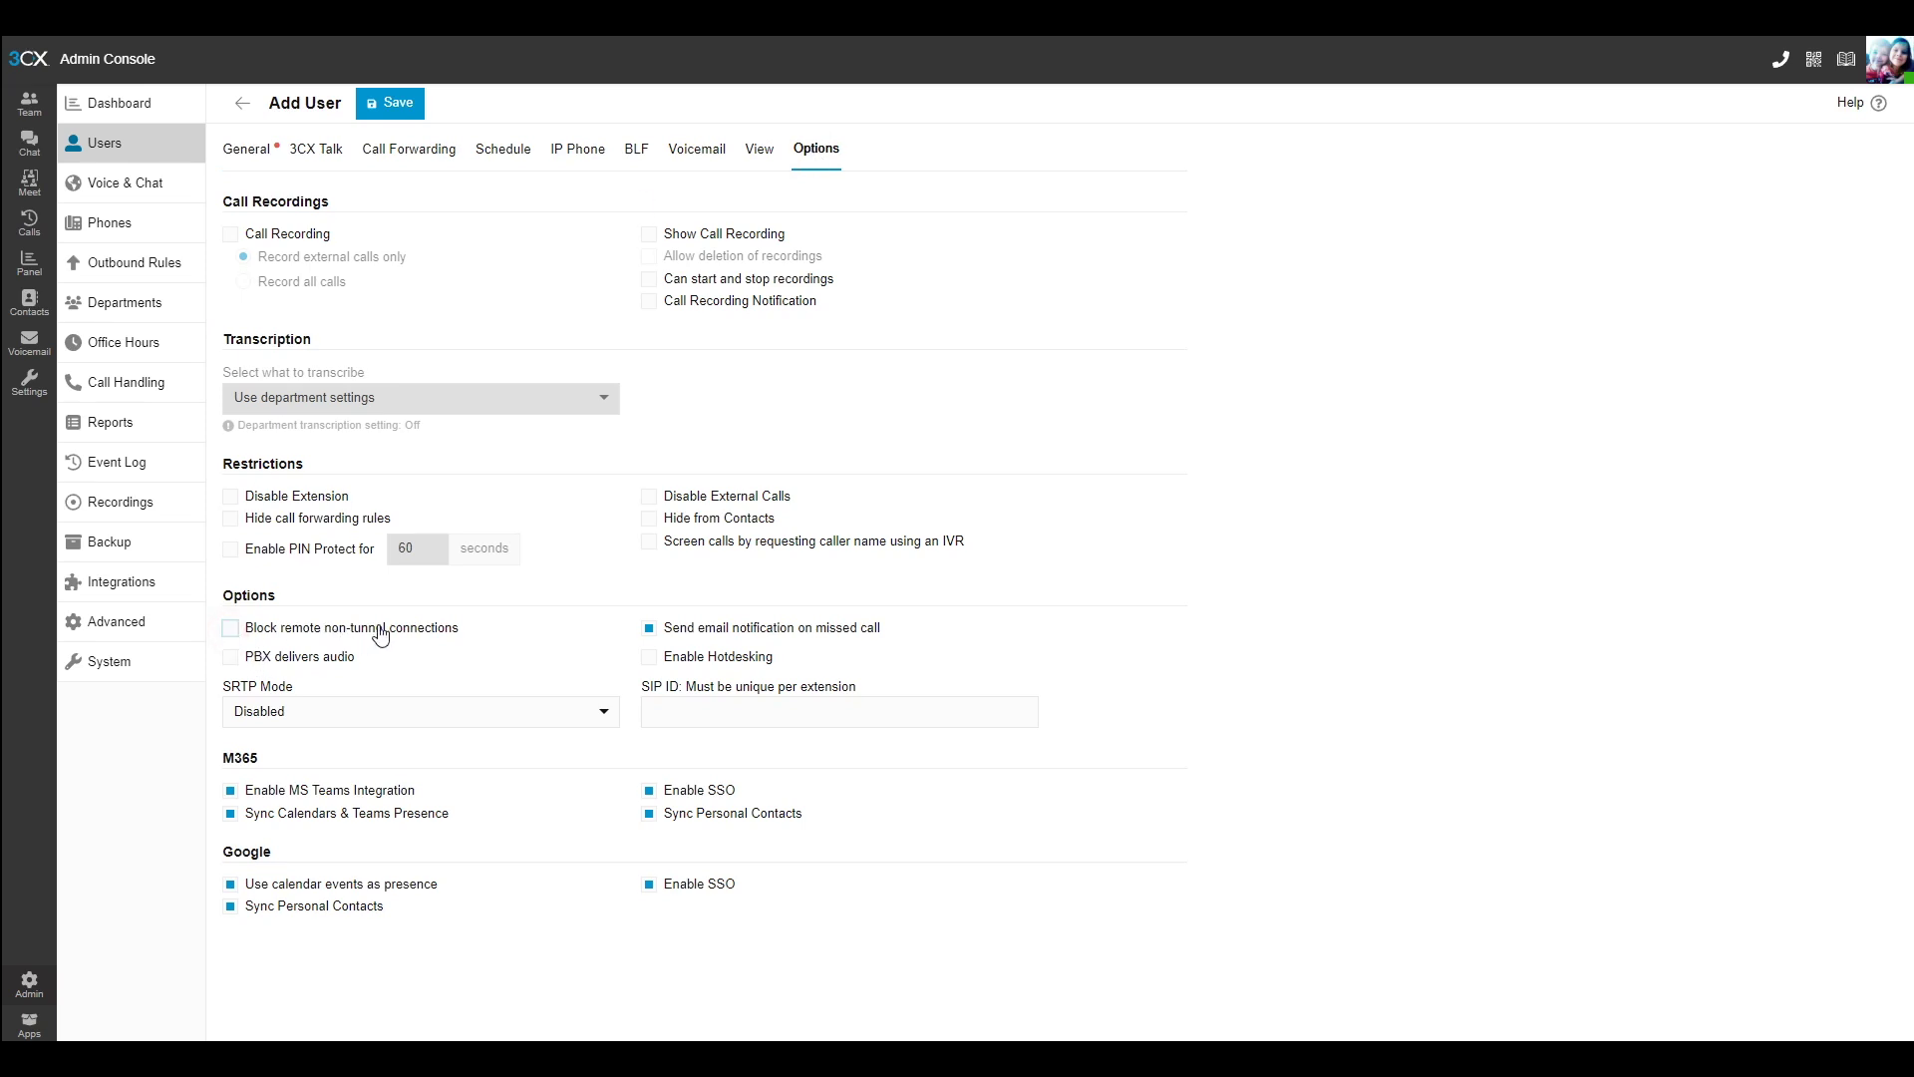
pyautogui.click(394, 102)
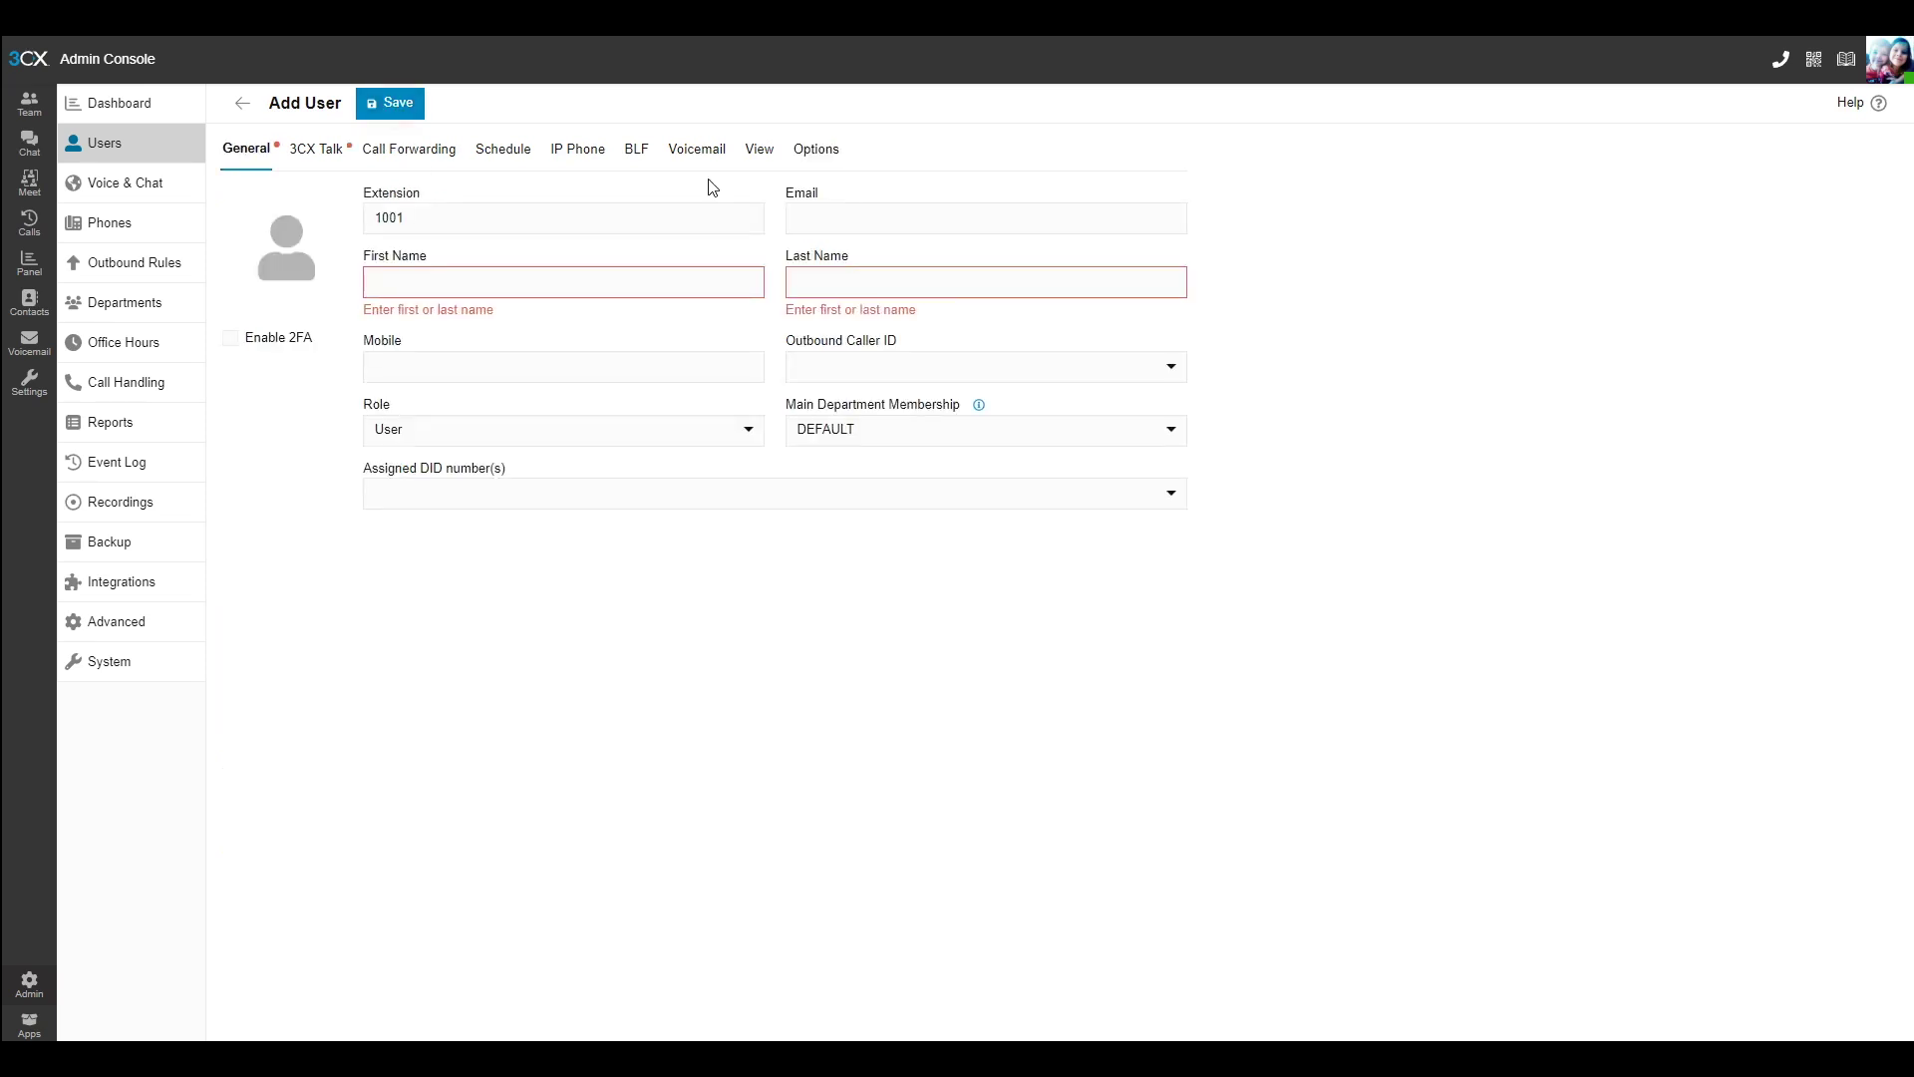
# Step: Name the user VIDEO DOOR PHONE FANVIL and check its IP Phone assignment
pyautogui.click(386, 276)
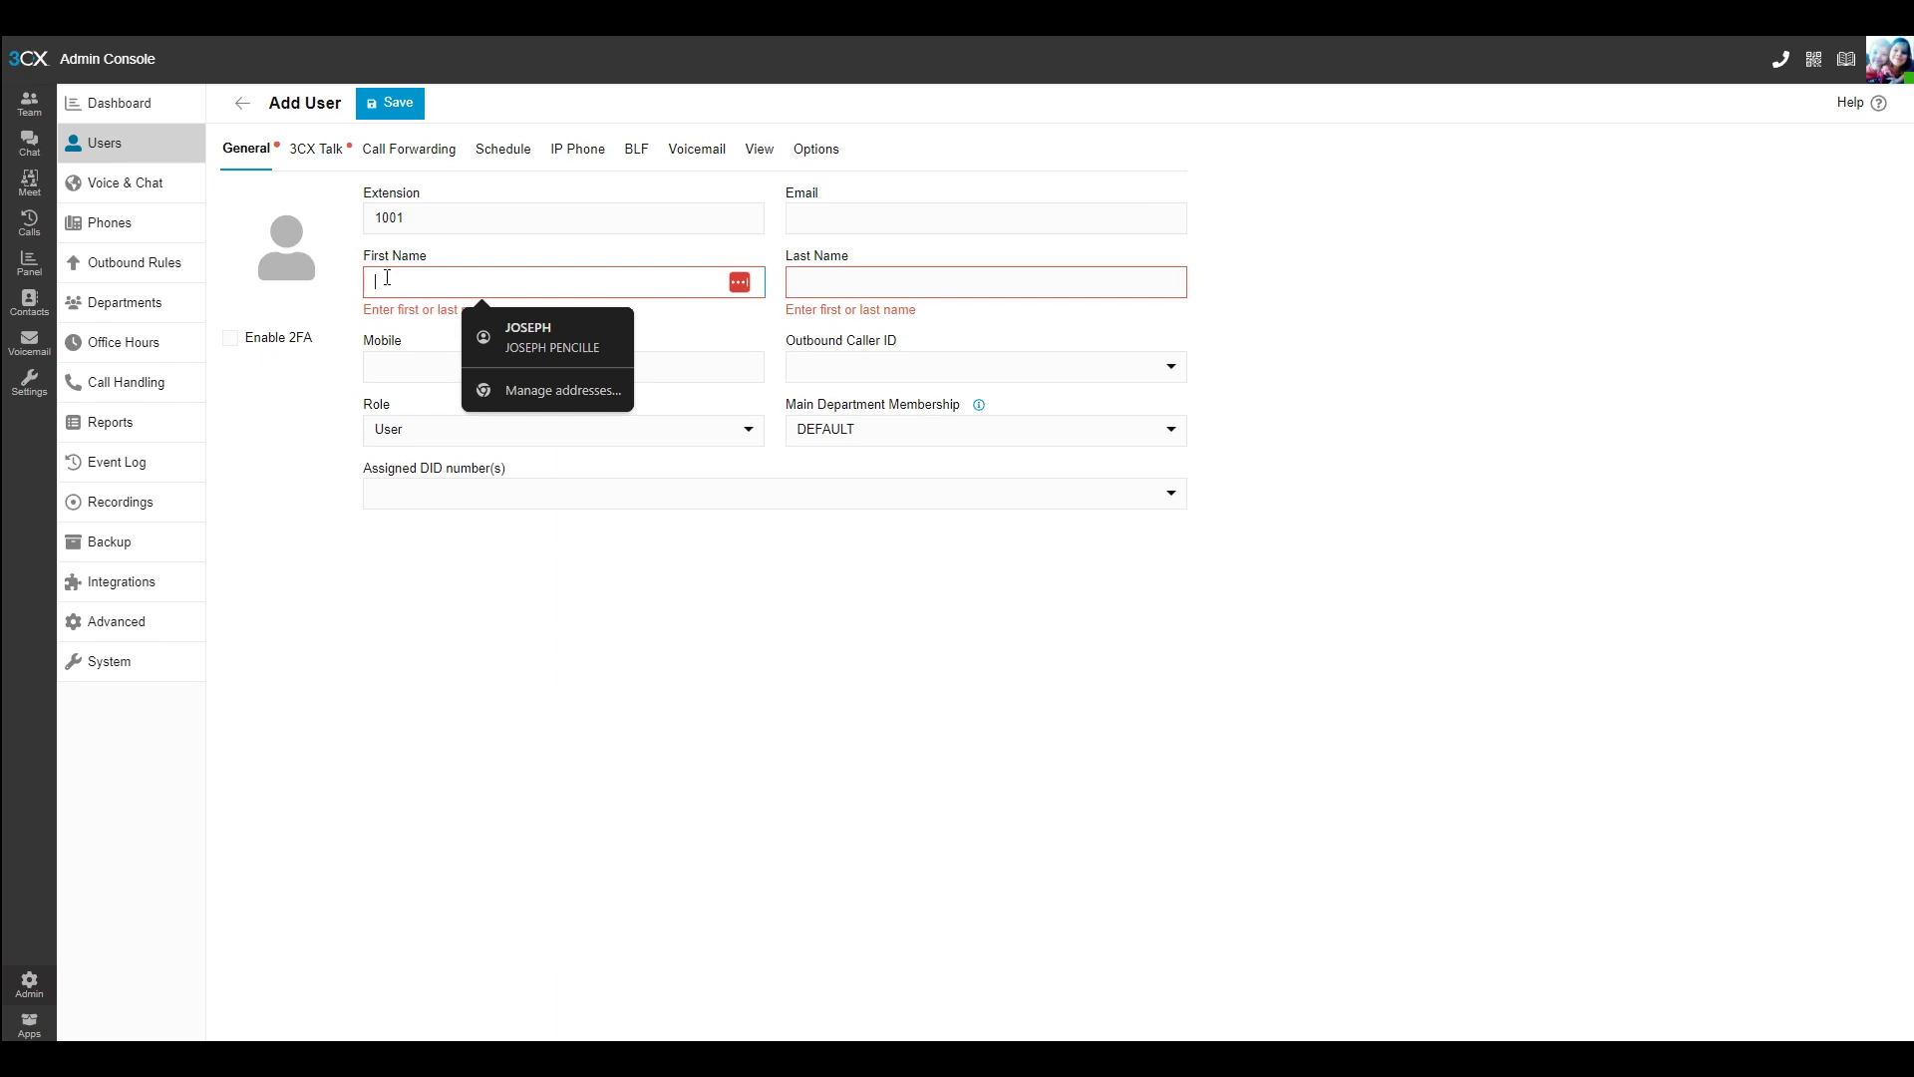
pyautogui.write('VIDEO')
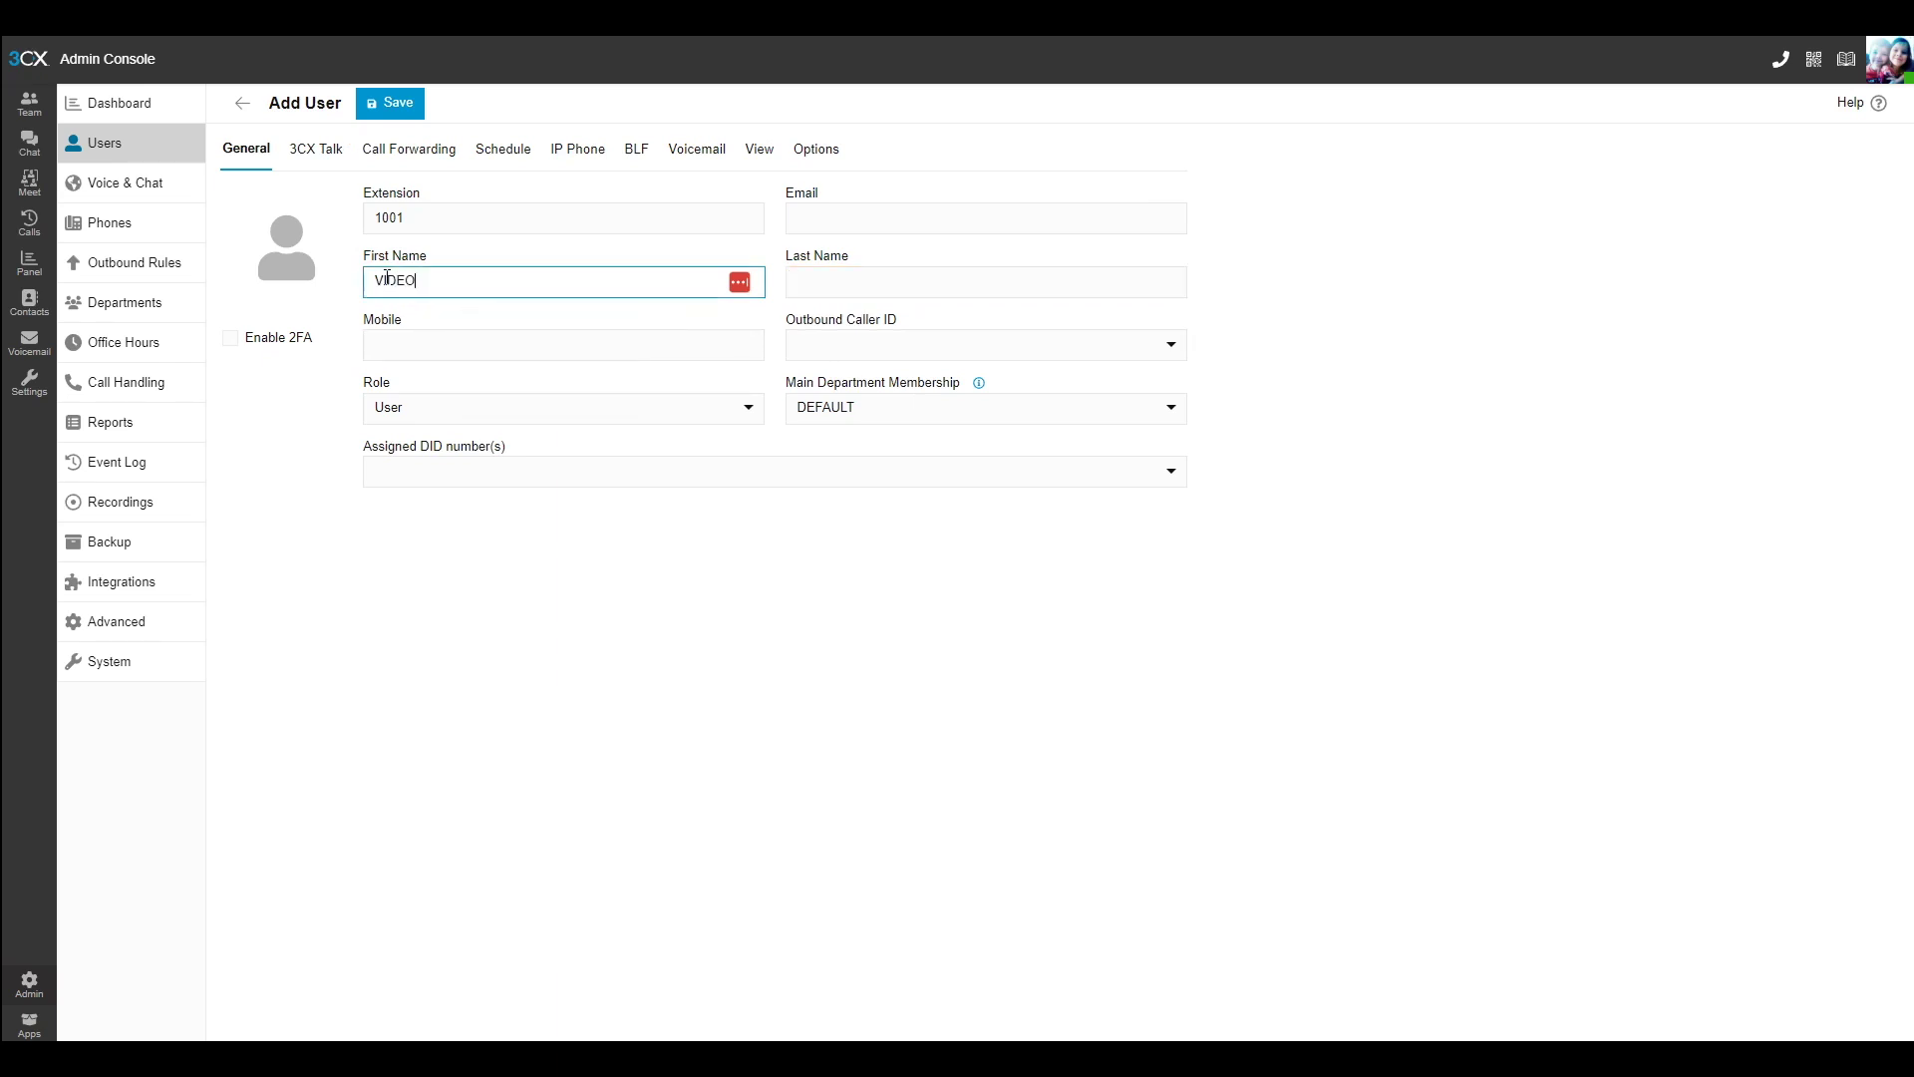
pyautogui.write(' DOOR PHONE')
pyautogui.press('Tab')
pyautogui.write('FANVIL')
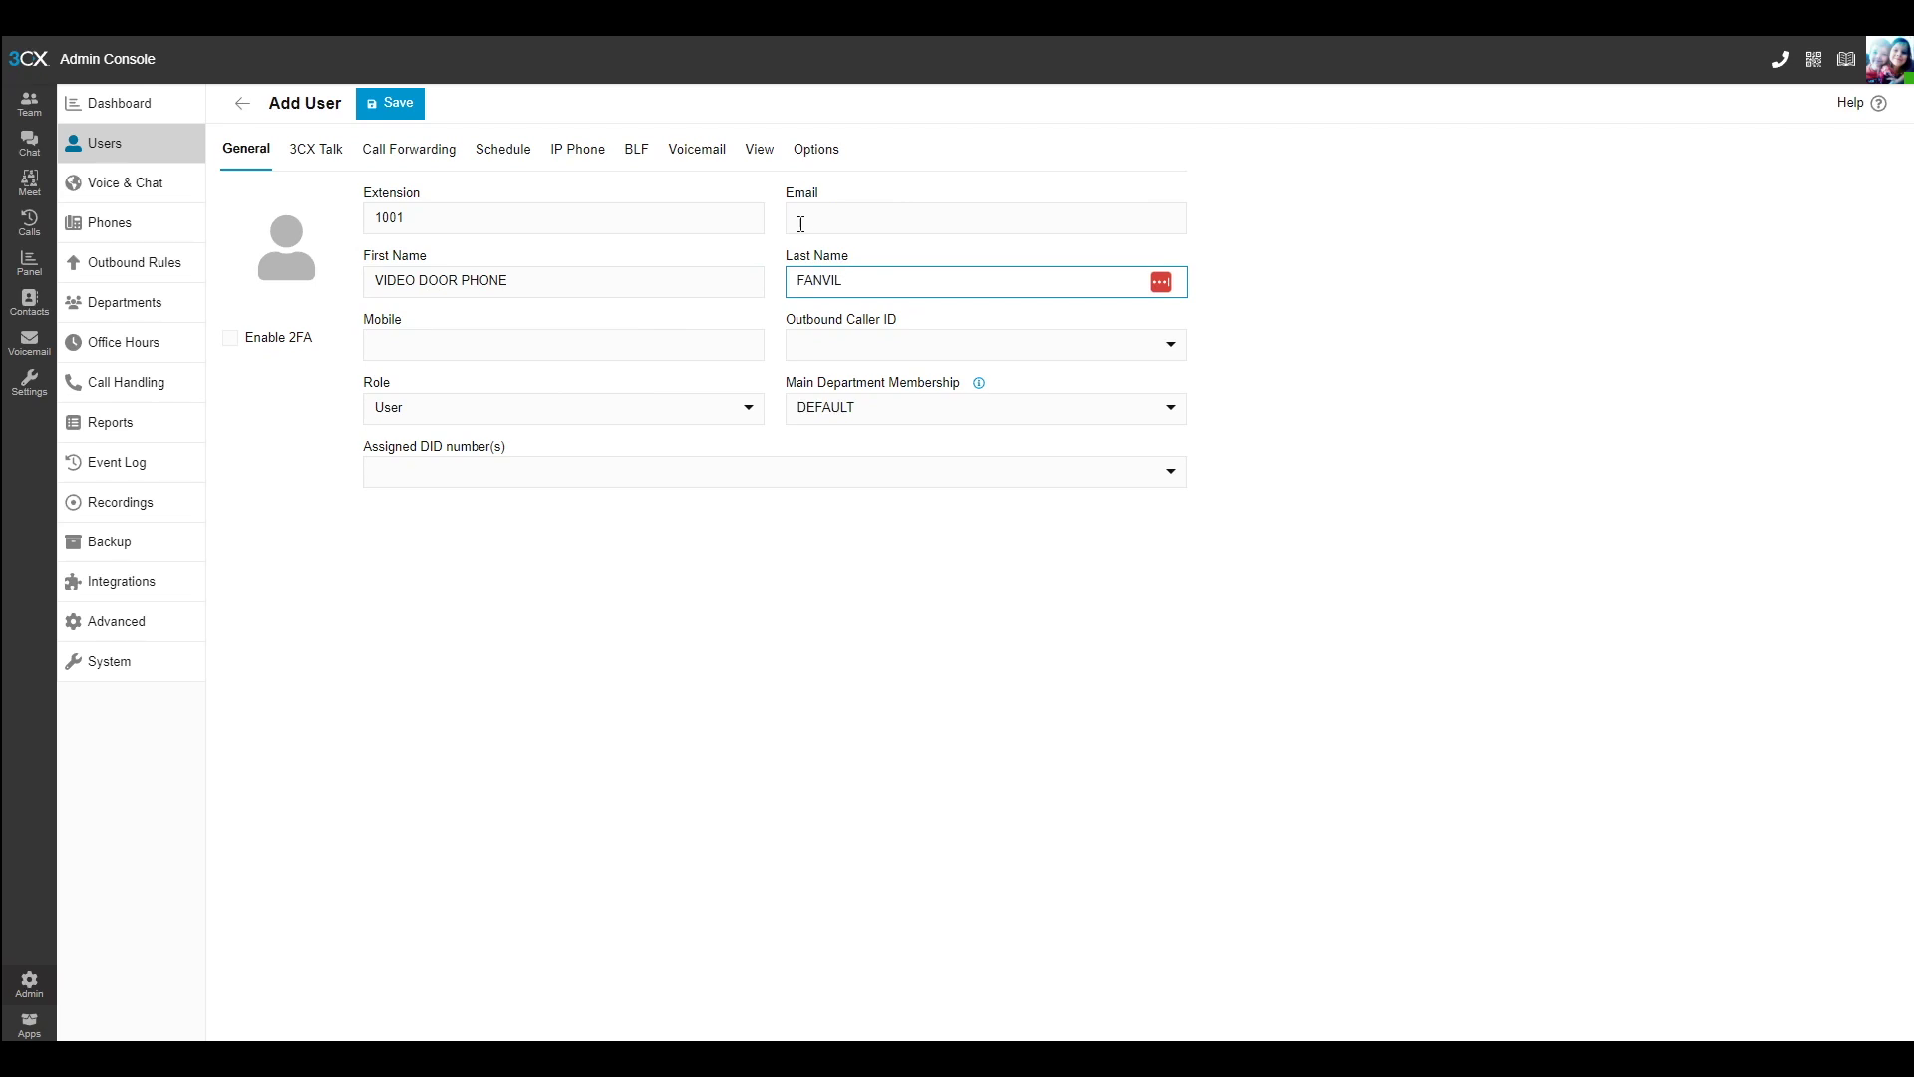
pyautogui.click(566, 152)
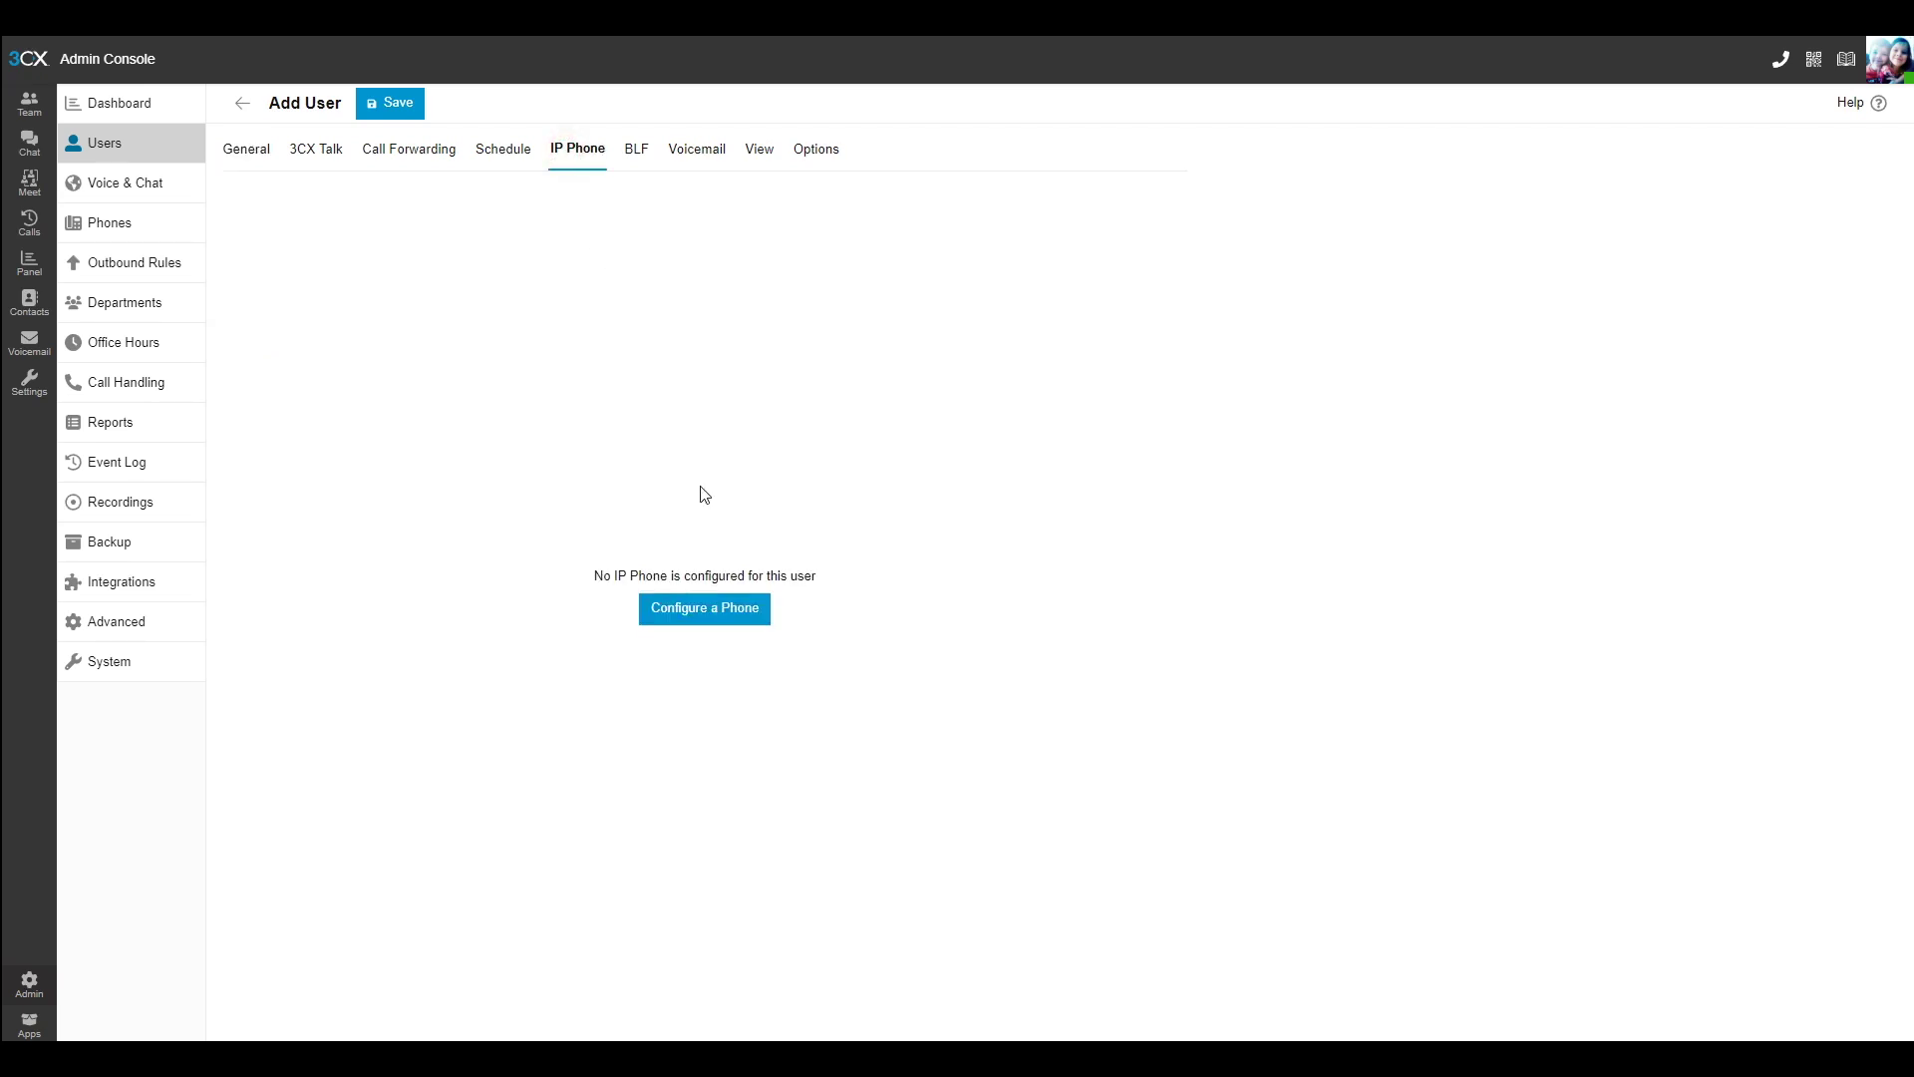
# Step: Add a self-configured phone on Local LAN / VPN to extension 1001
pyautogui.click(669, 605)
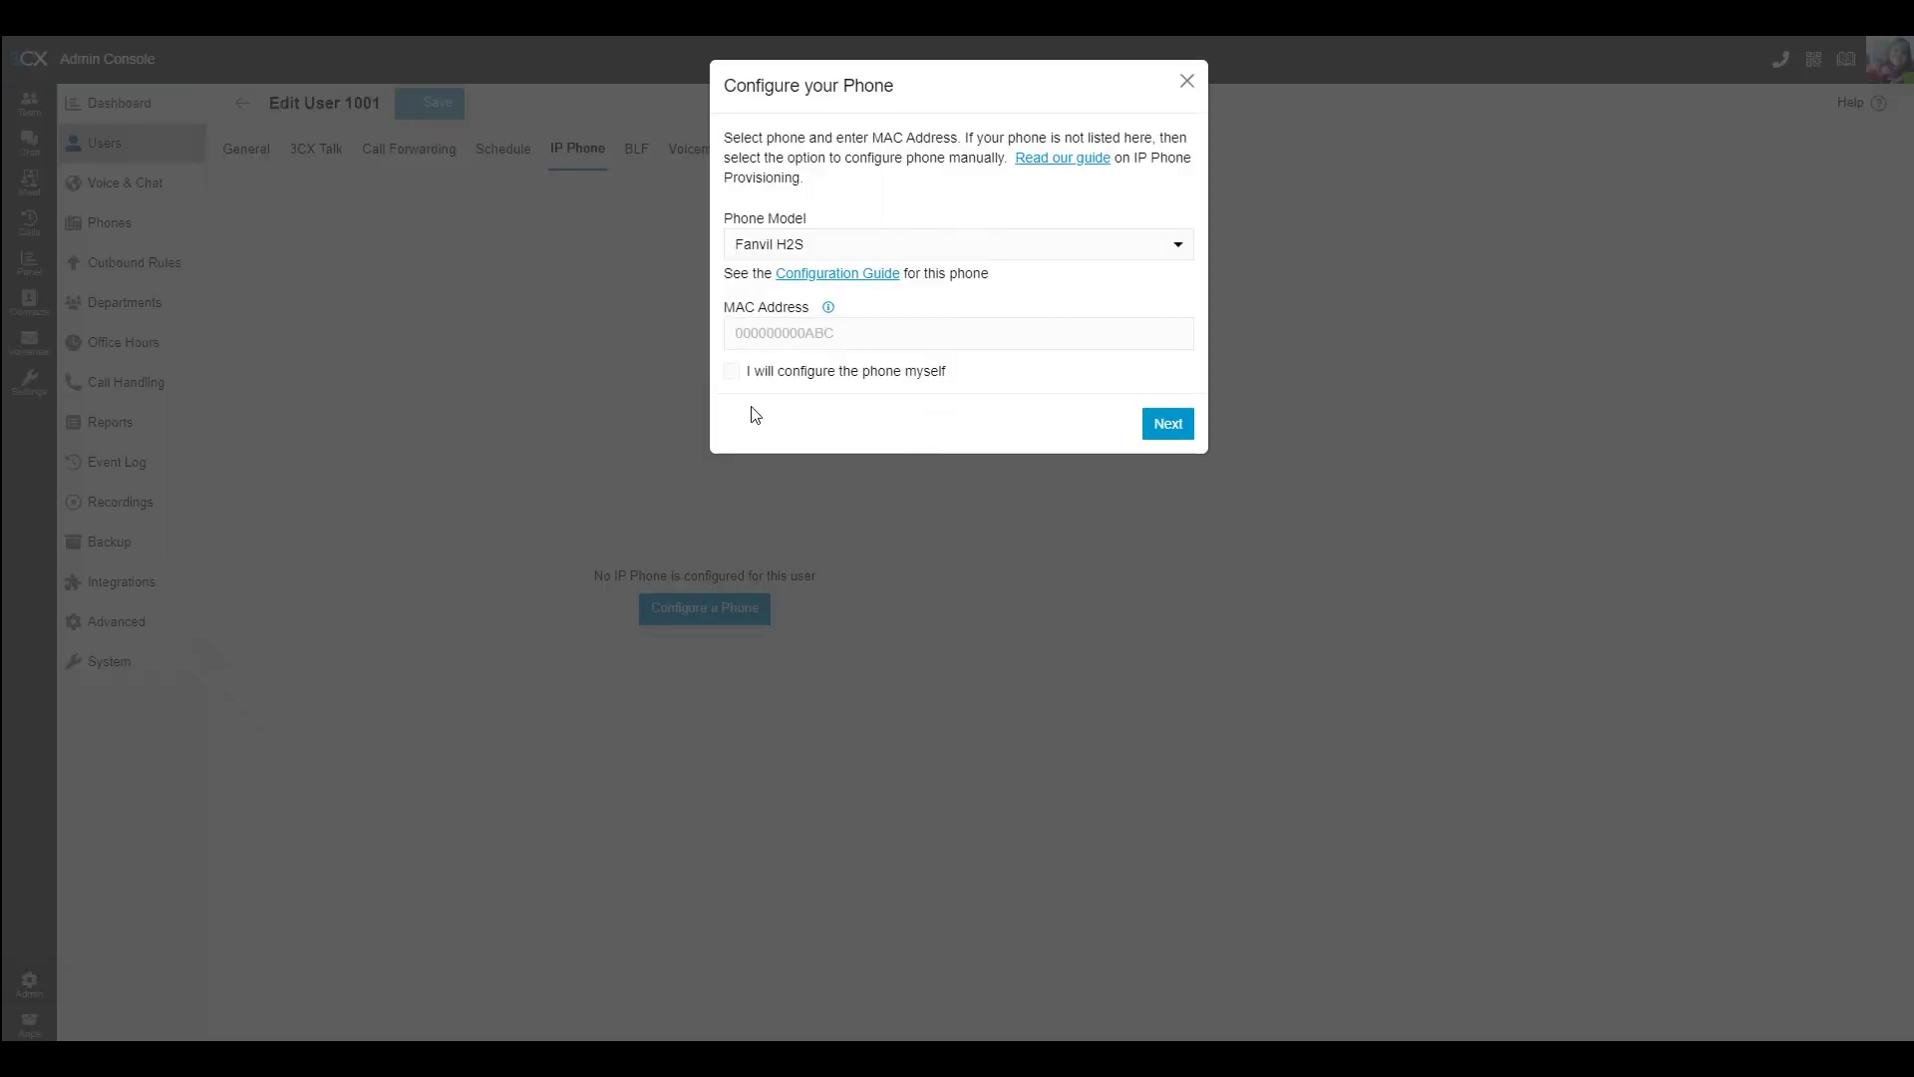
pyautogui.click(733, 371)
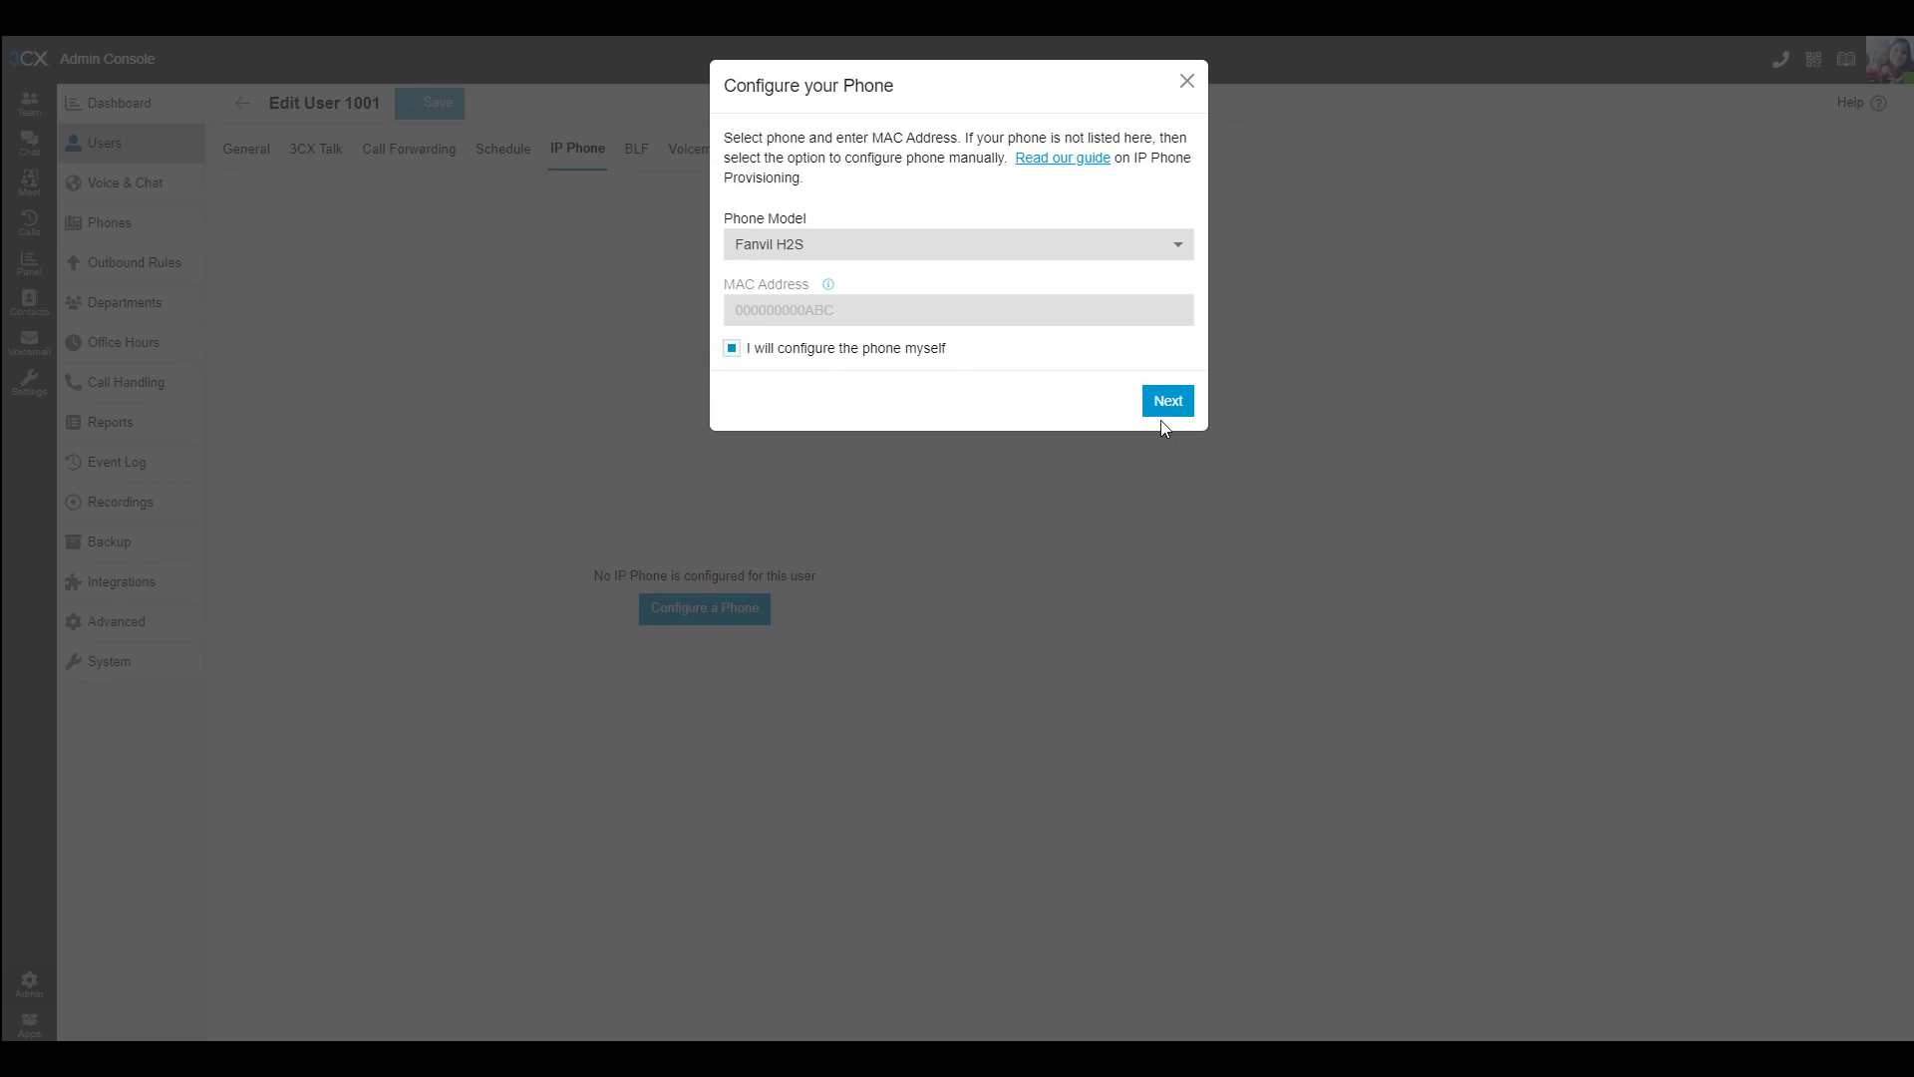
pyautogui.click(1160, 400)
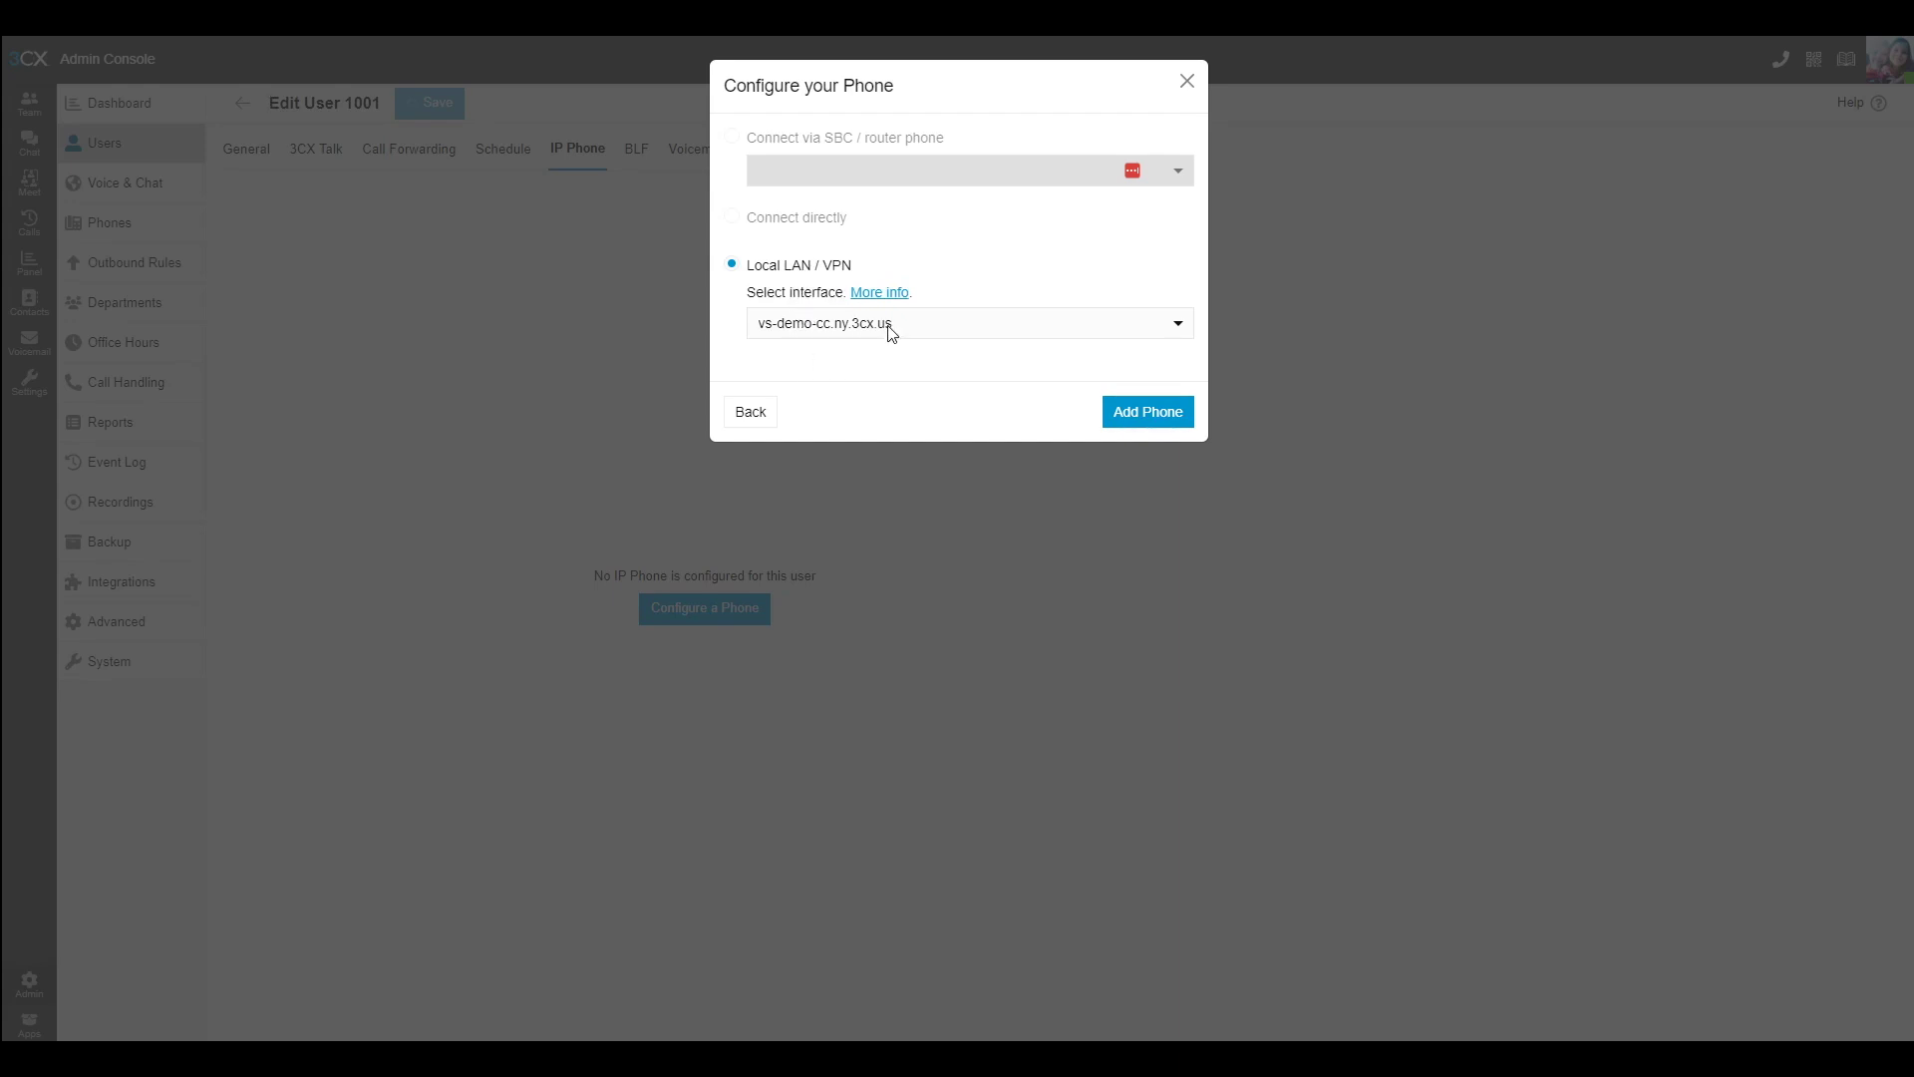
pyautogui.click(1104, 417)
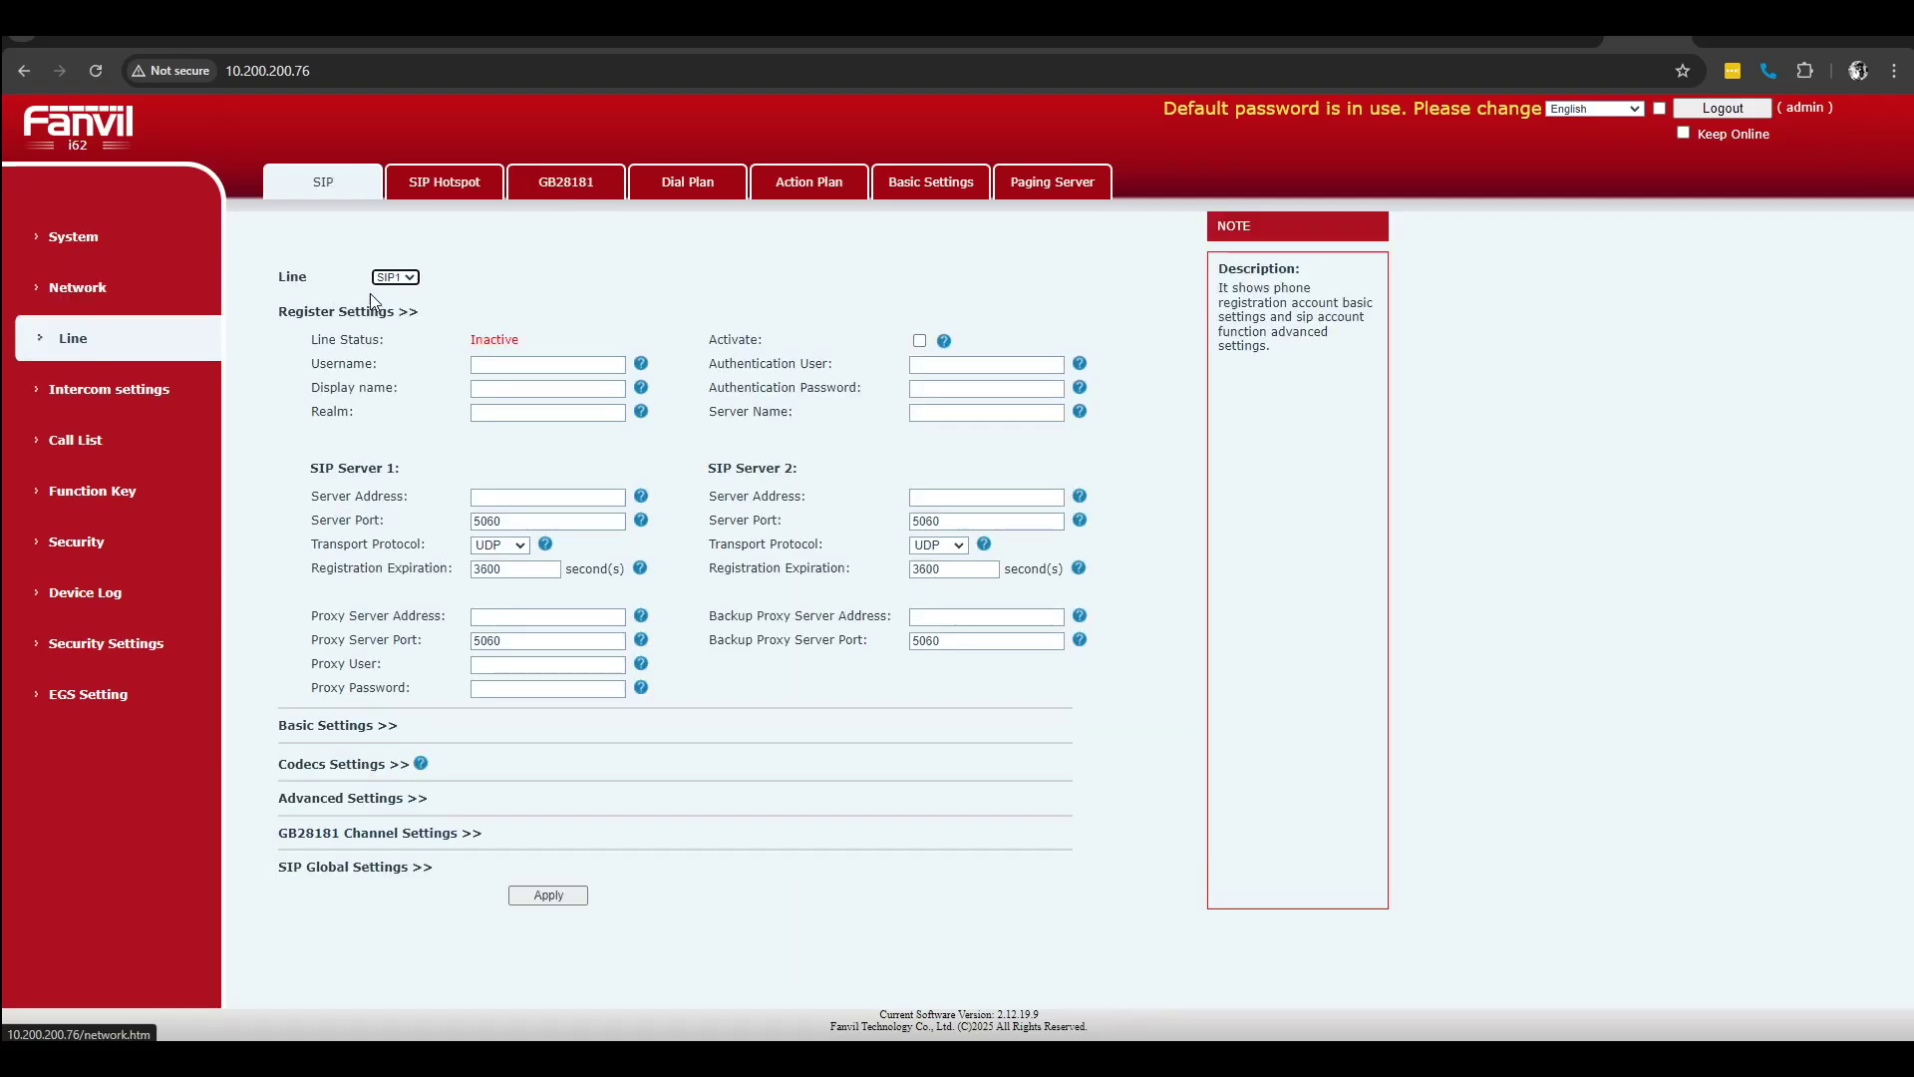
# Step: Set SIP1 username 1001, activate the line, and paste the 3CX authentication ID
pyautogui.click(486, 367)
pyautogui.write('1')
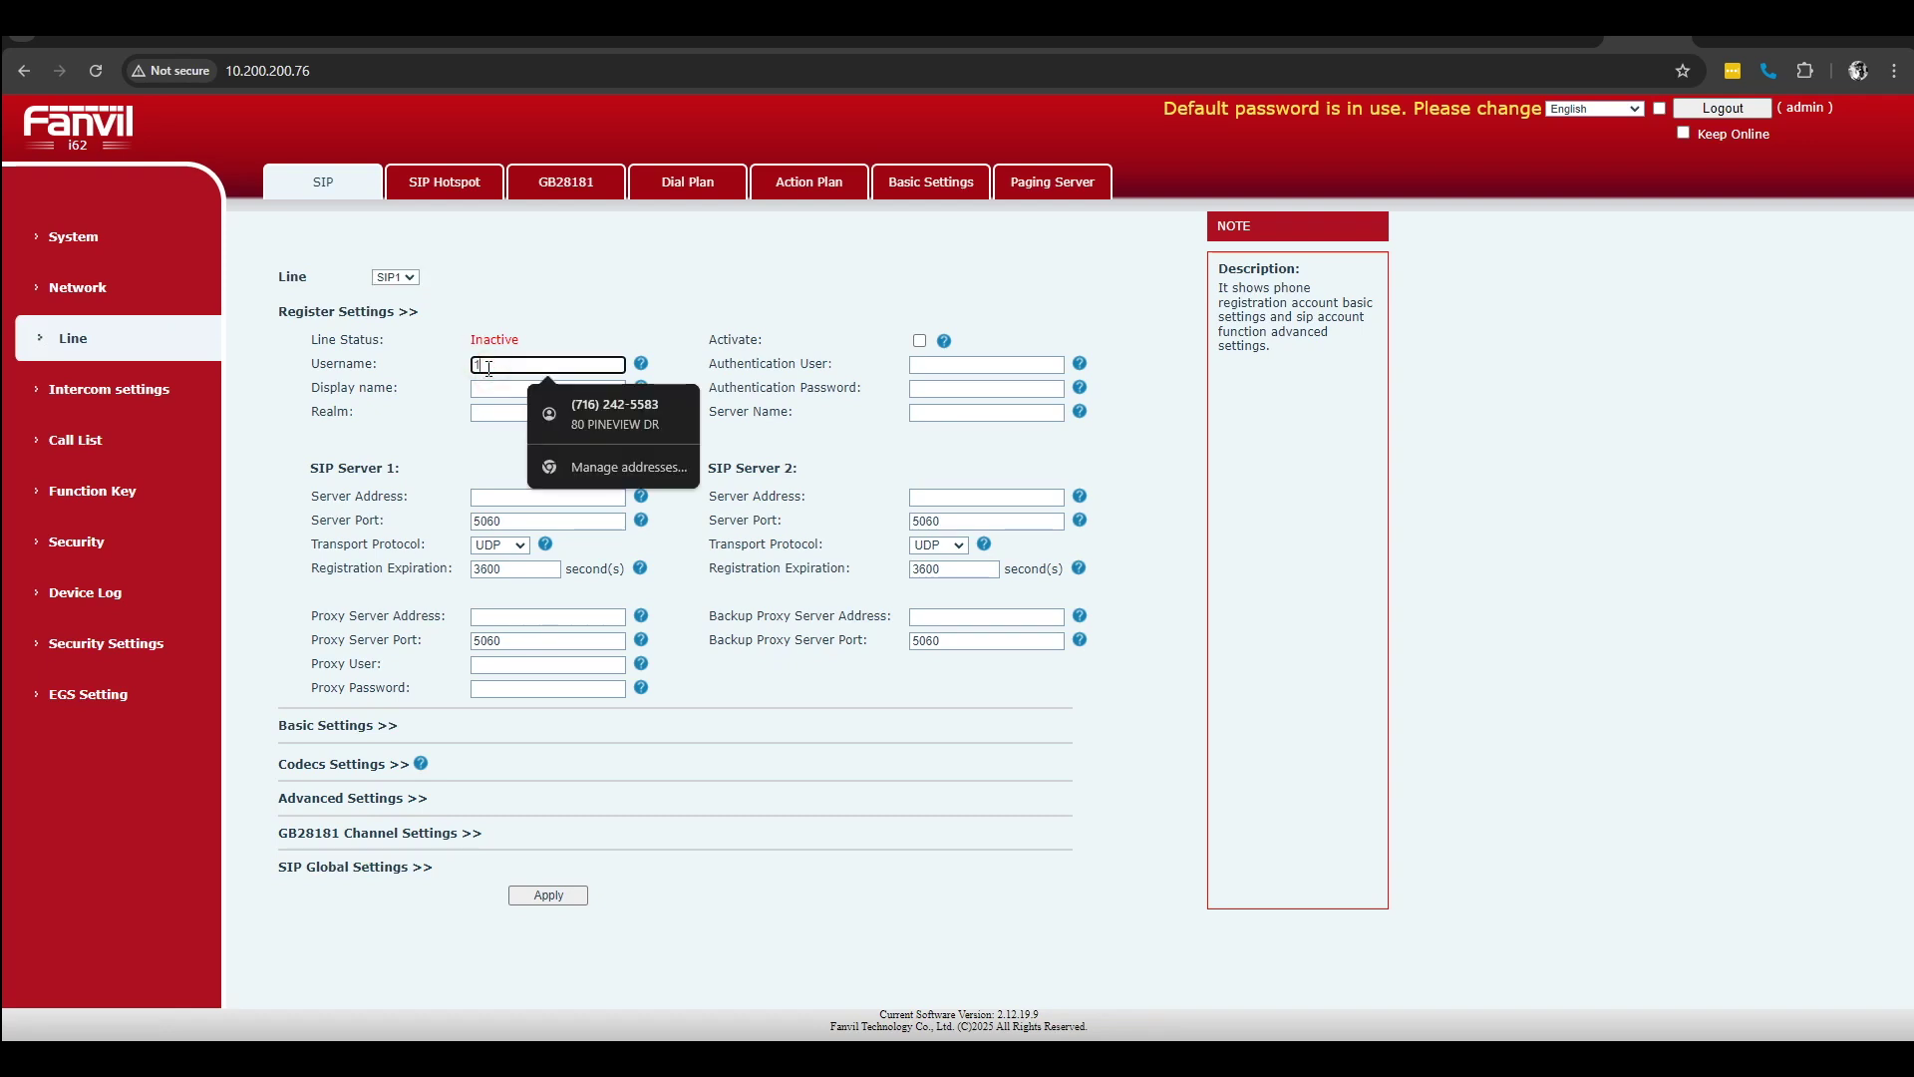
pyautogui.write('001')
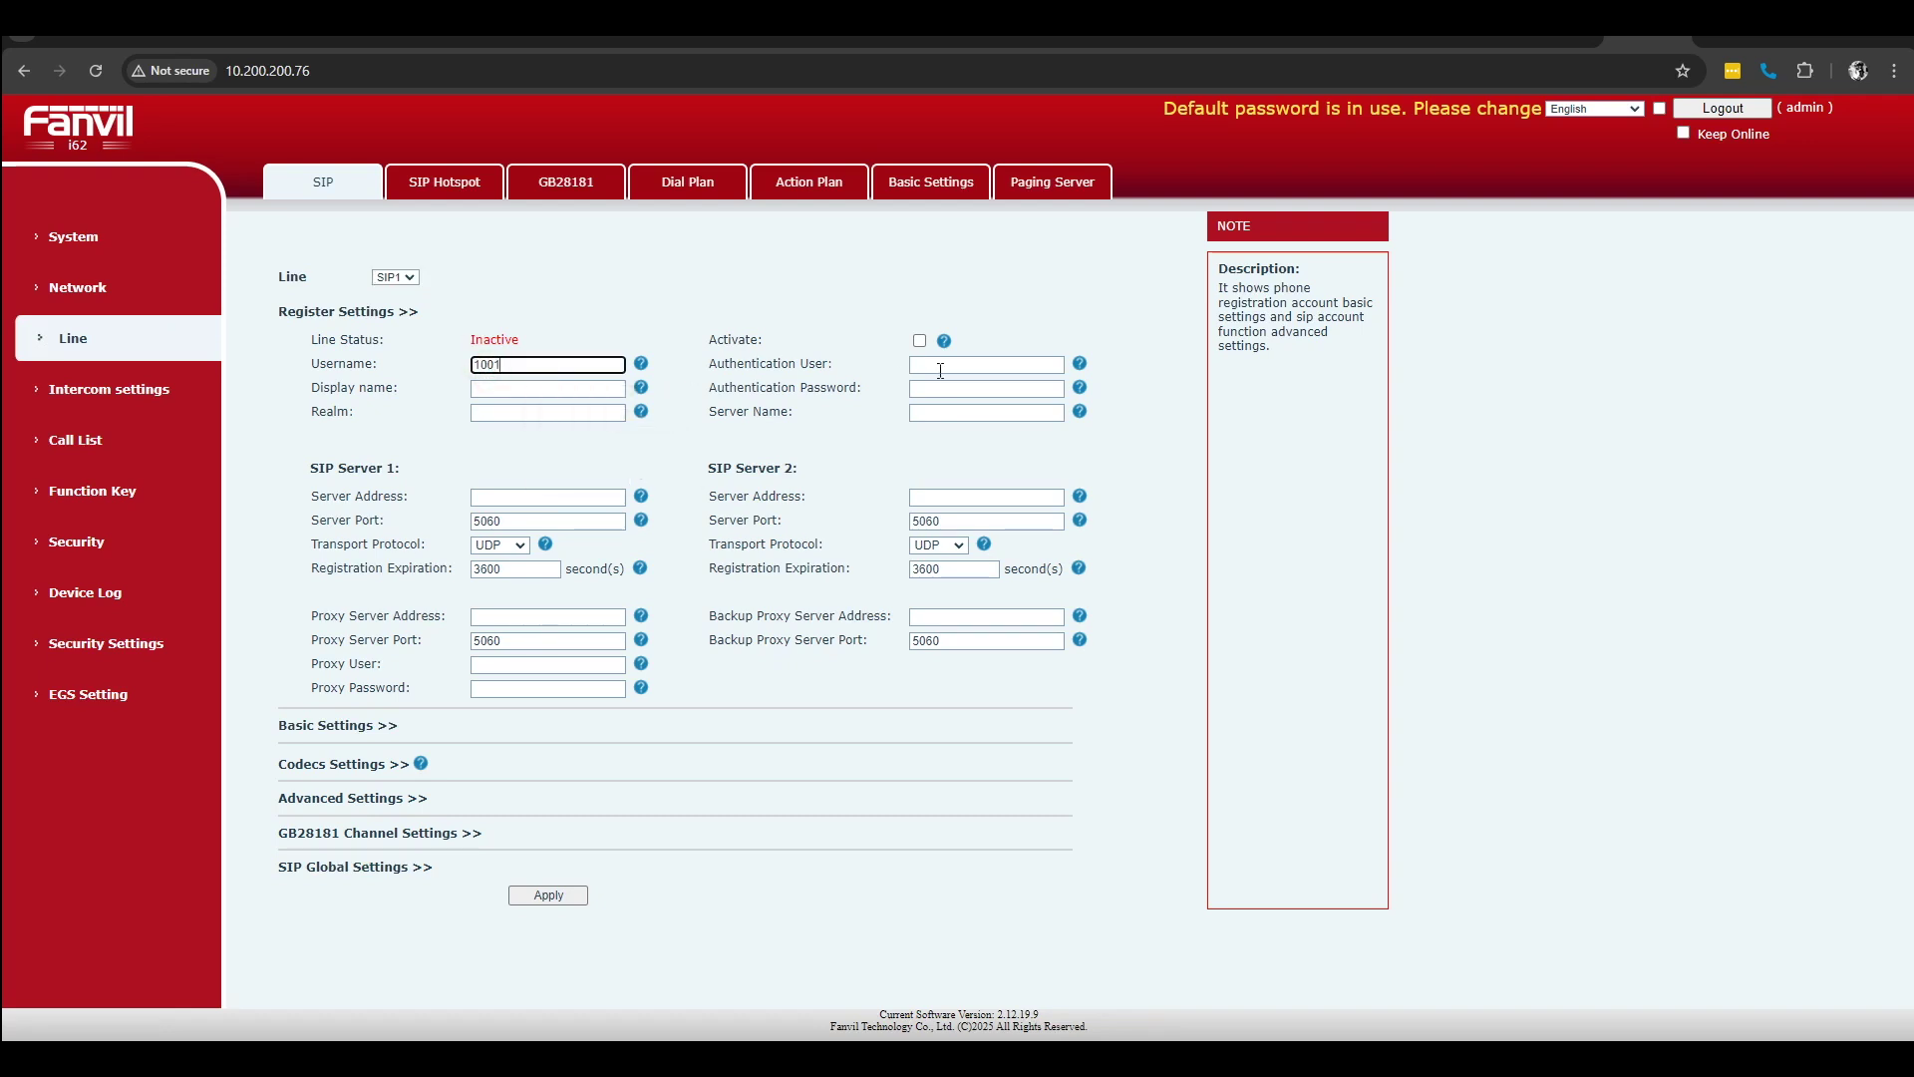
pyautogui.click(920, 340)
pyautogui.click(919, 363)
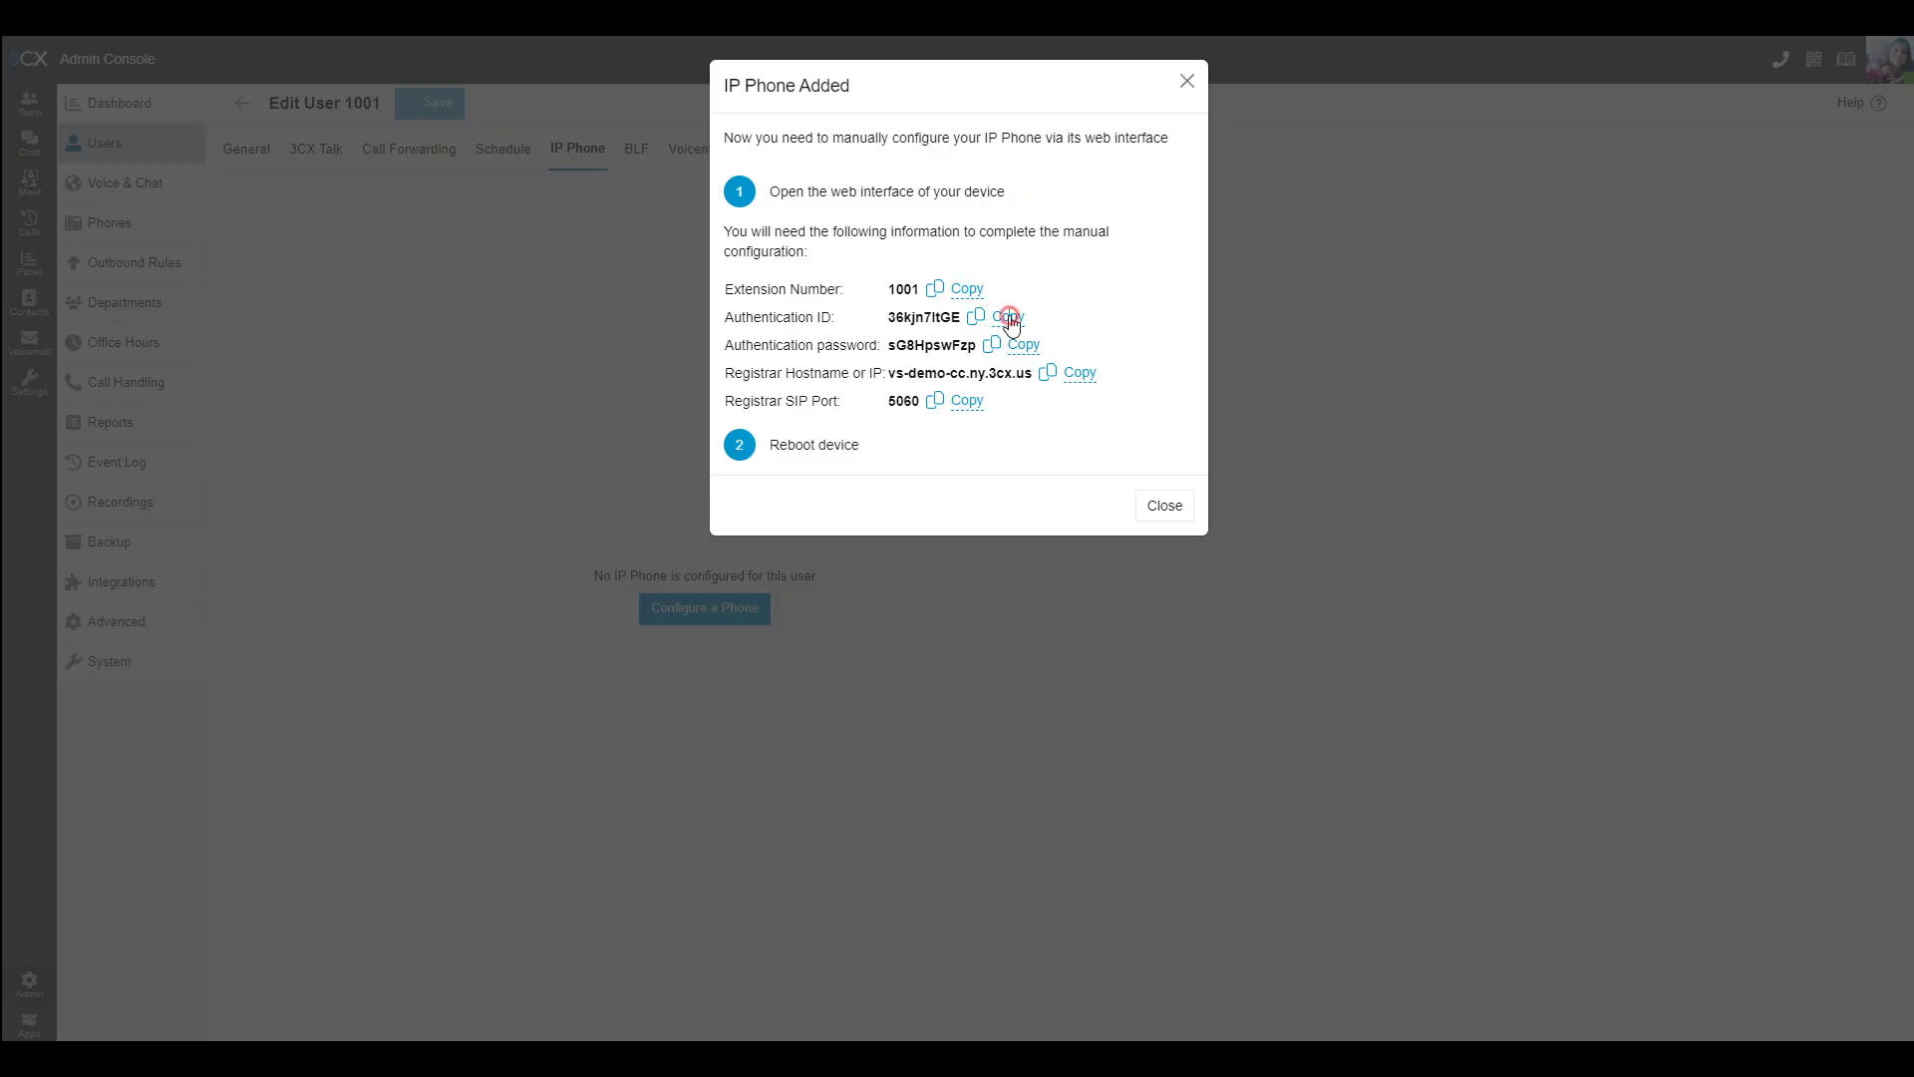
pyautogui.click(1009, 317)
pyautogui.hotkey('alt', 'Tab')
pyautogui.click(933, 364)
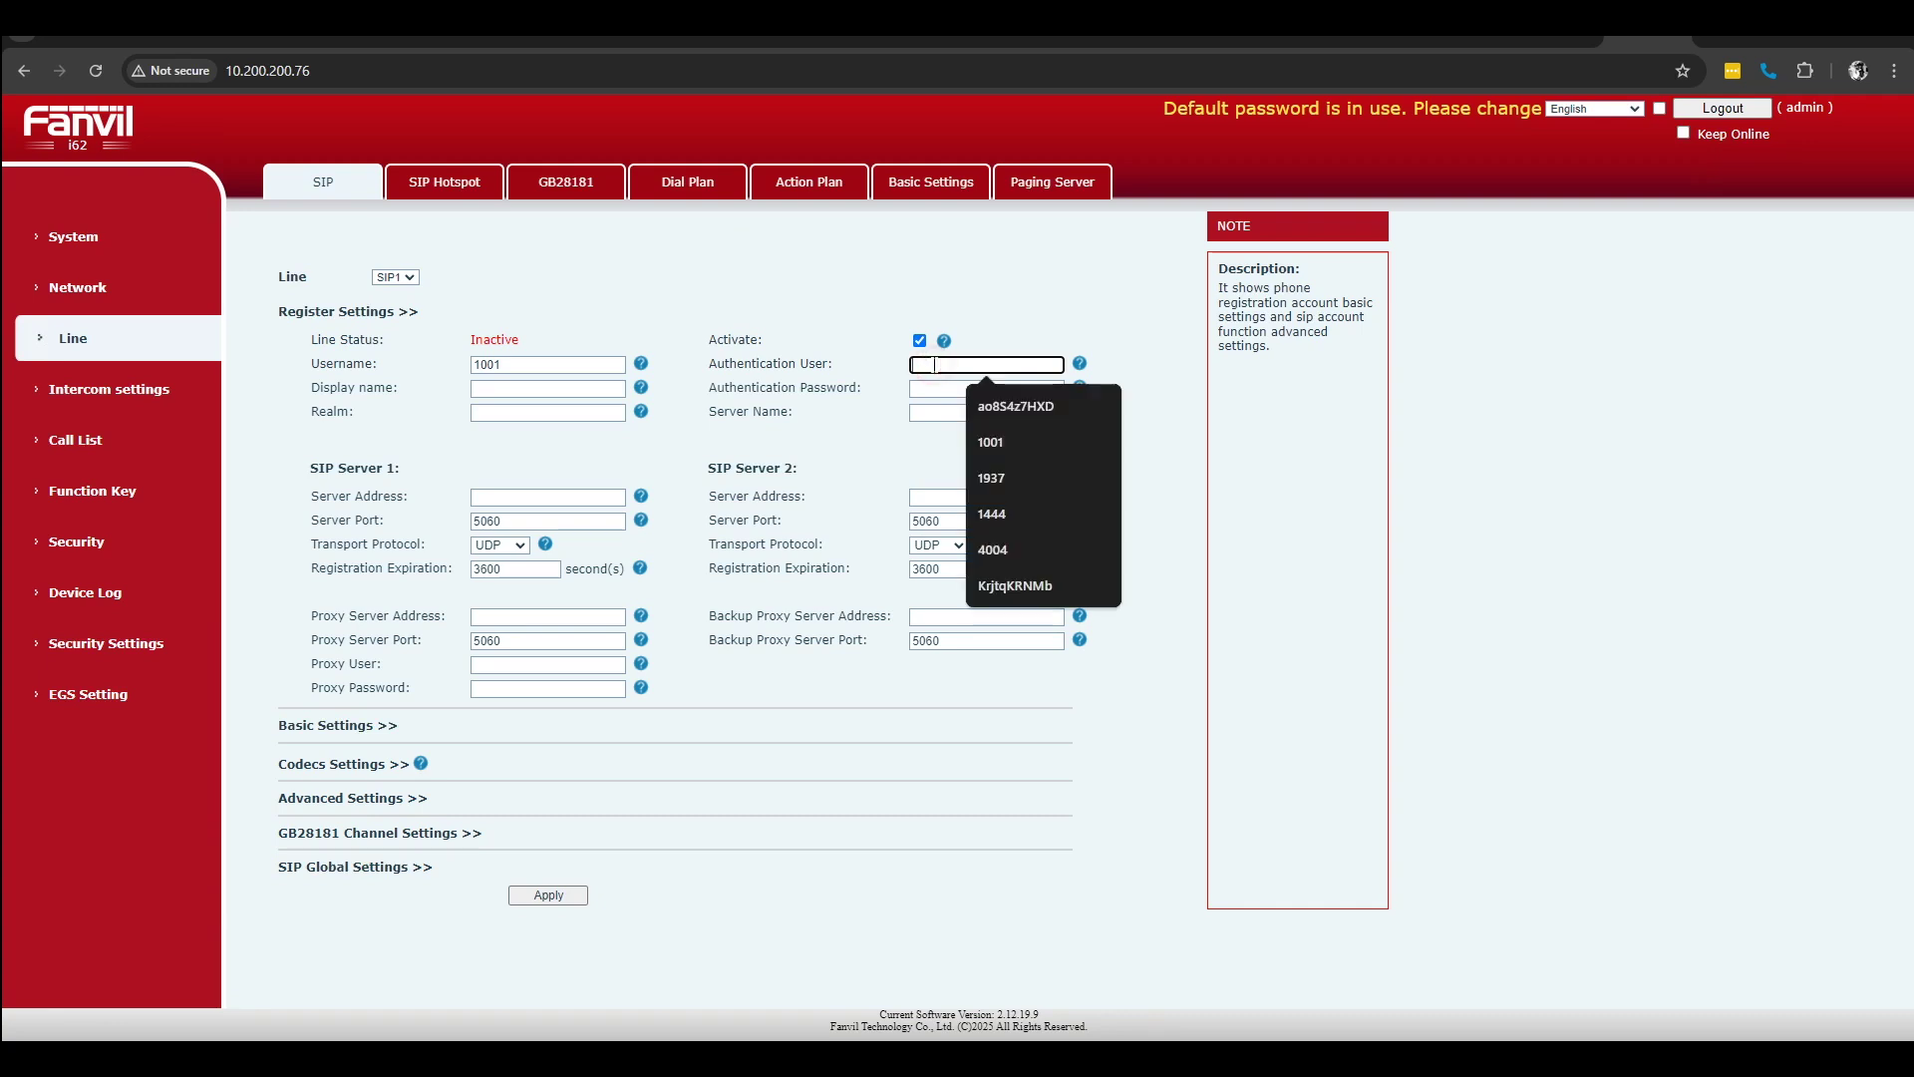
pyautogui.hotkey('ctrl', 'v')
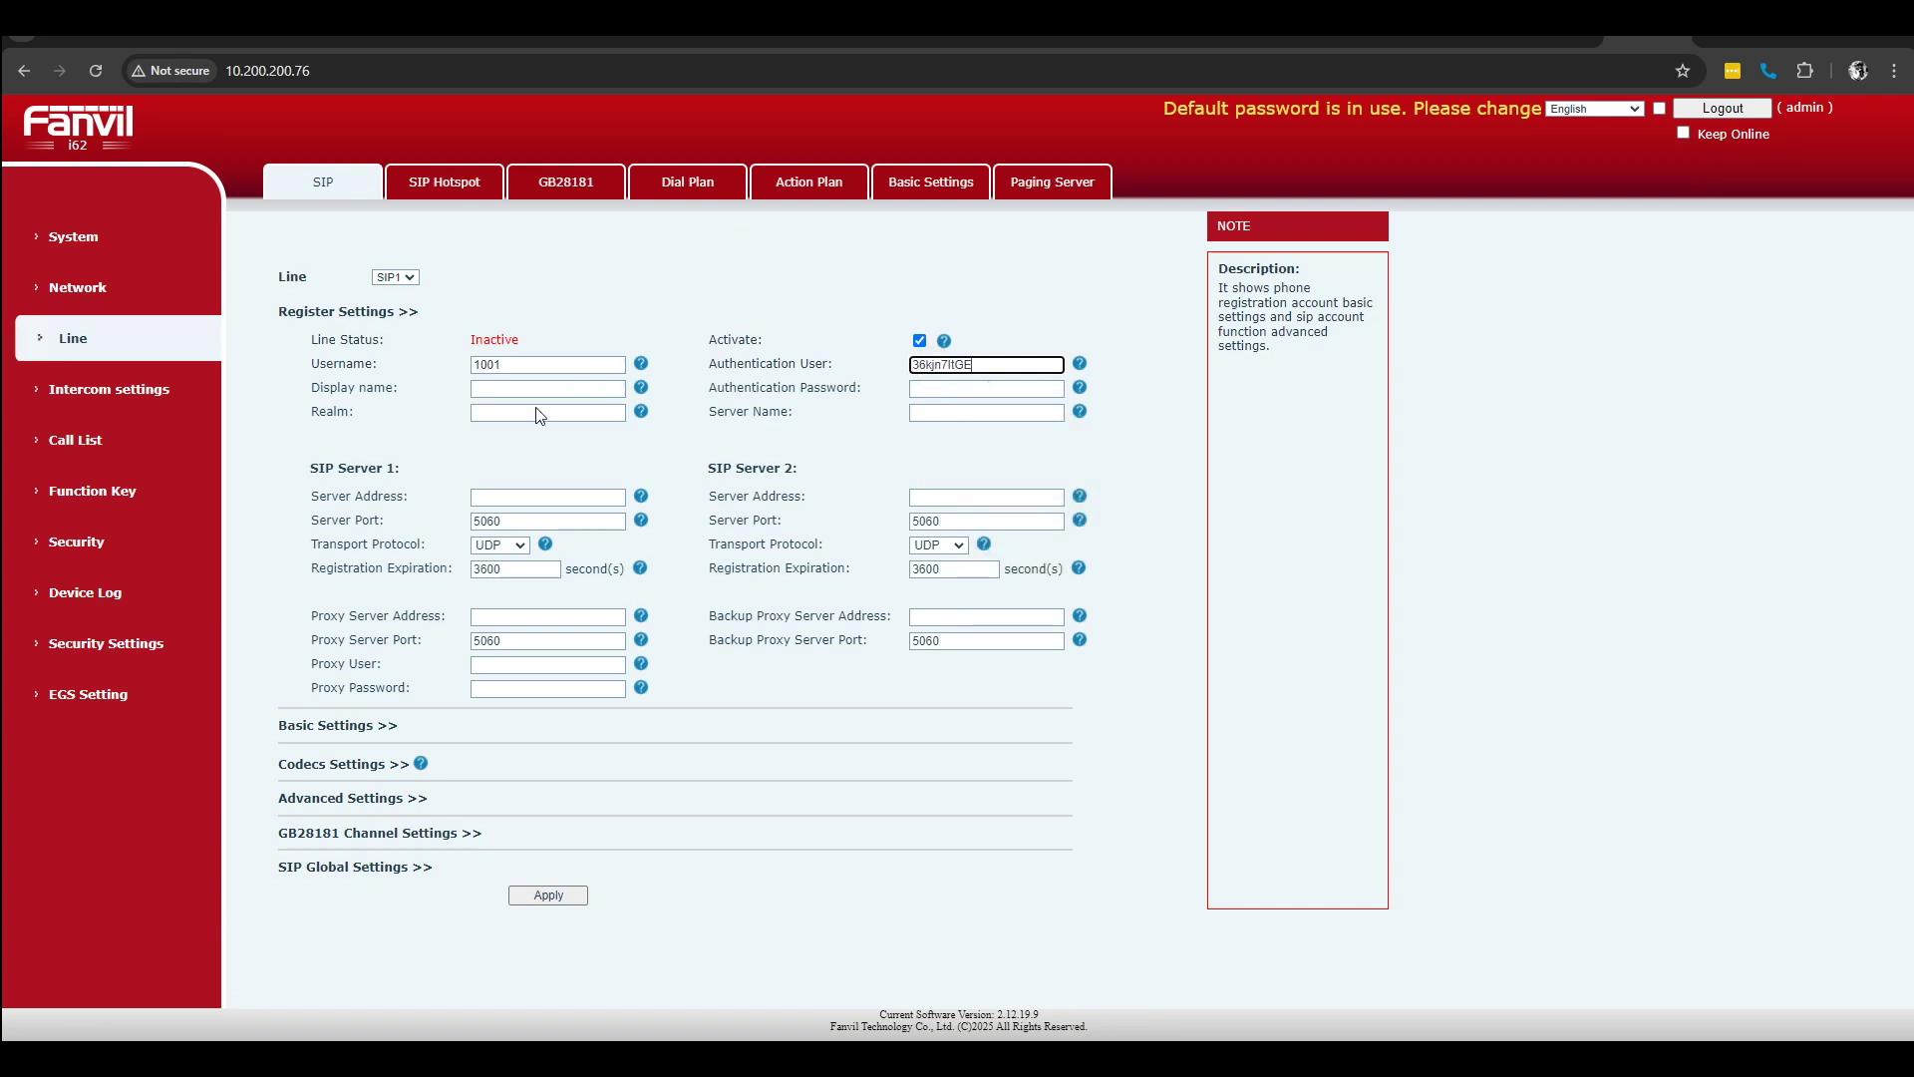
# Step: Set display name 1001 and paste the authentication password copied from 3CX
pyautogui.click(502, 394)
pyautogui.write('1001')
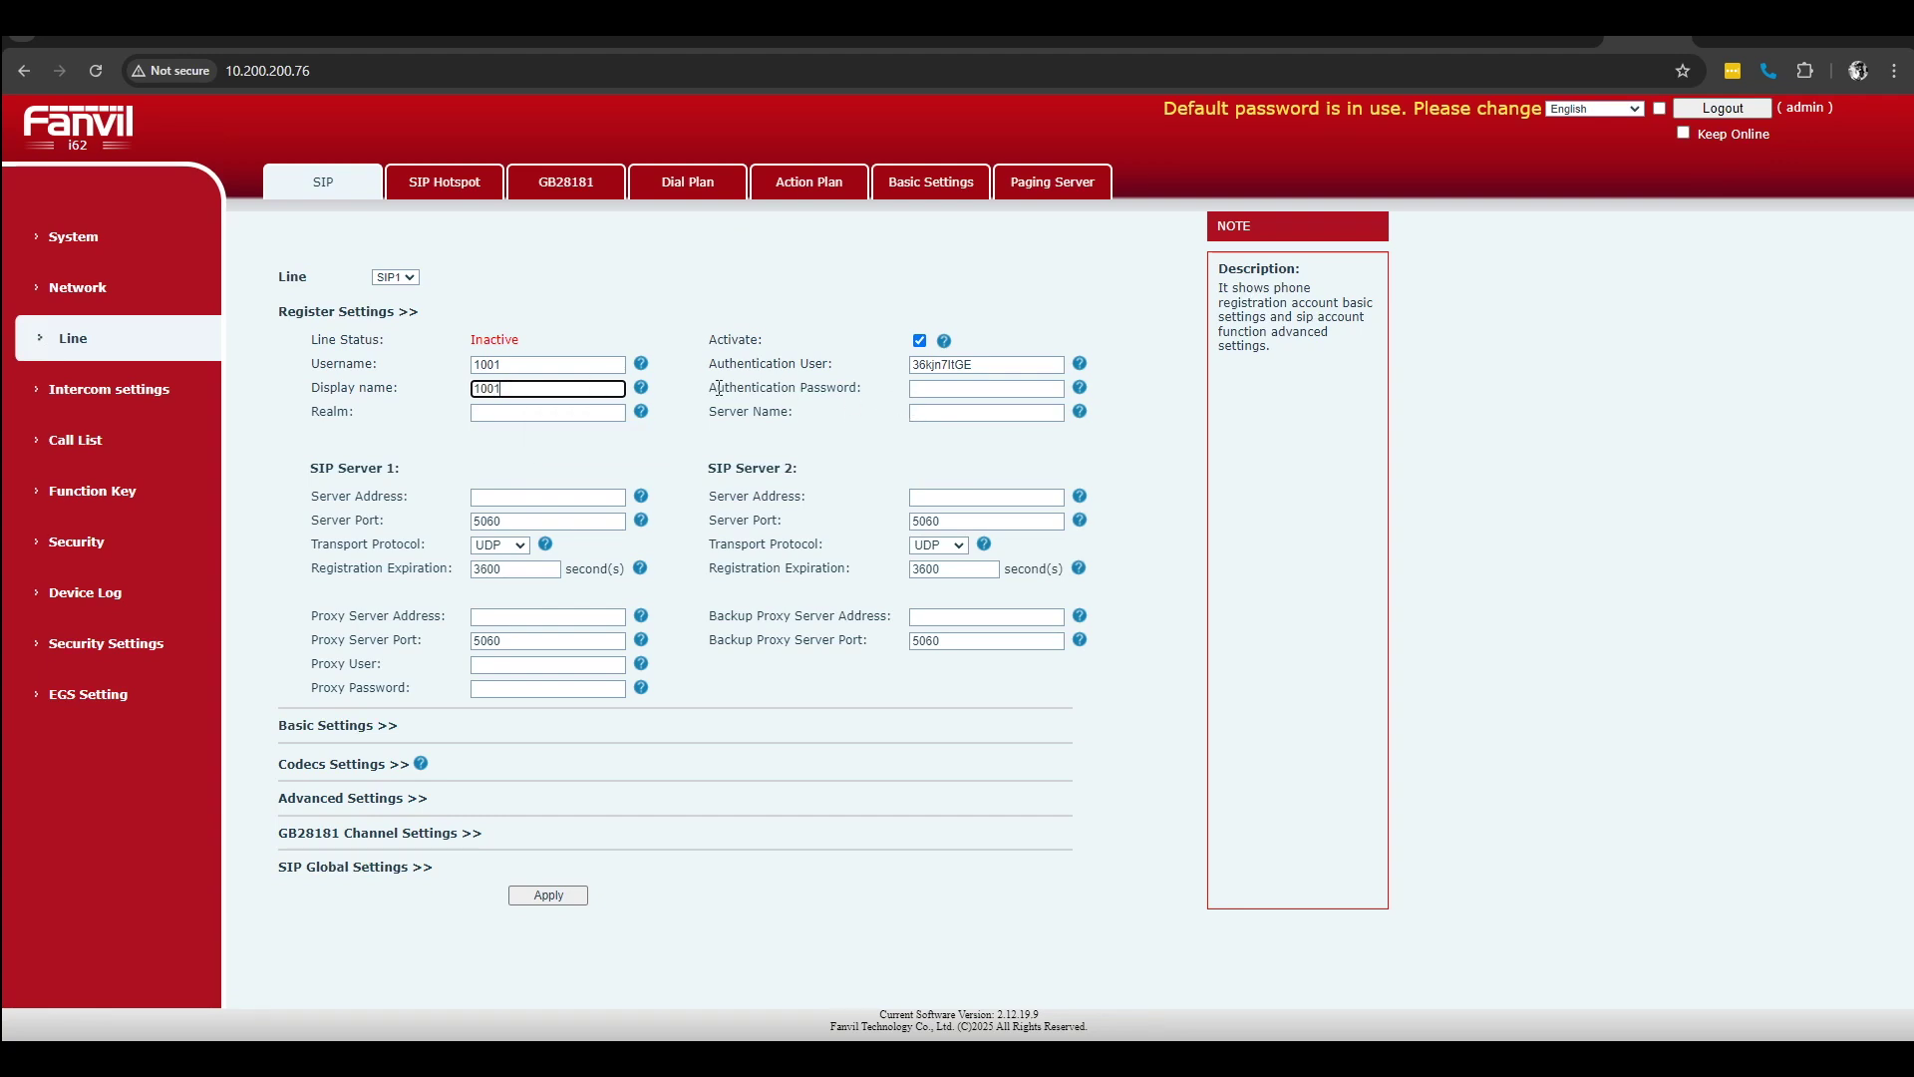
pyautogui.click(923, 389)
pyautogui.hotkey('alt', 'Tab')
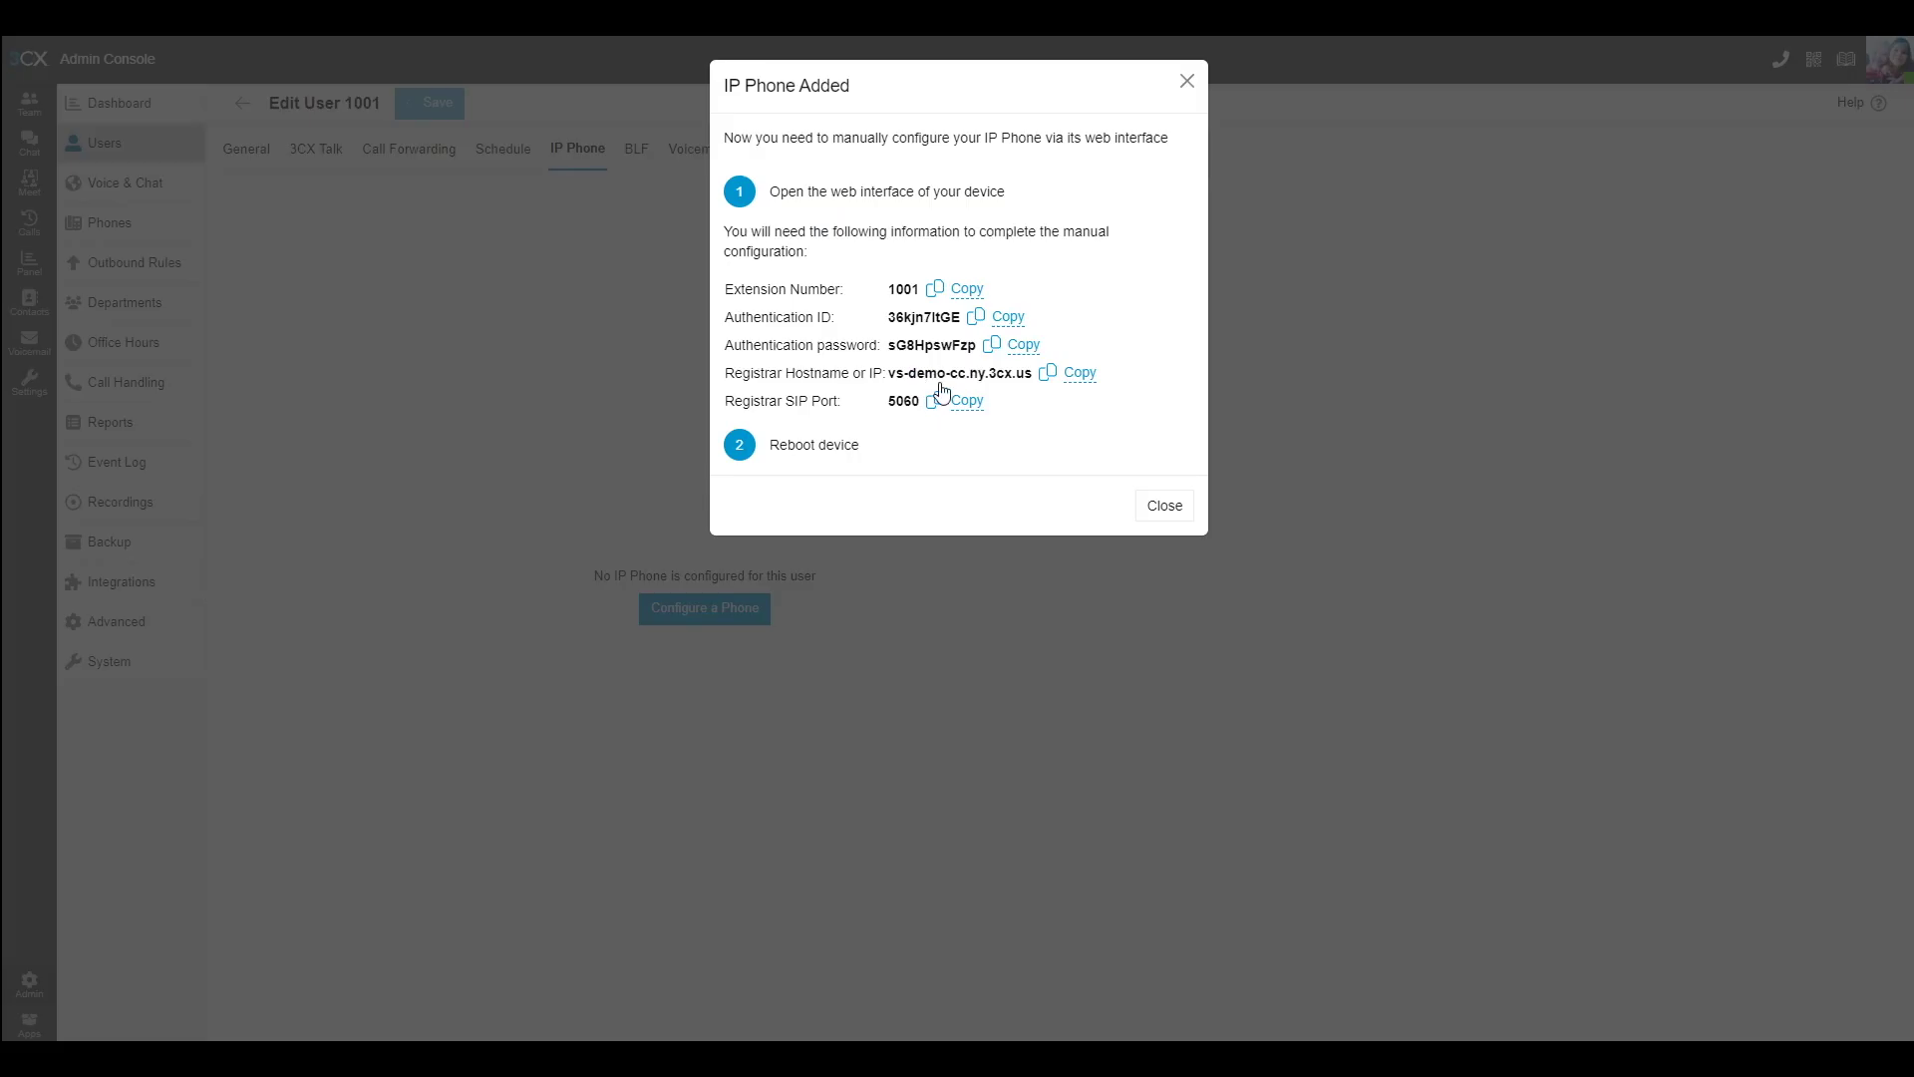
pyautogui.click(1020, 345)
pyautogui.hotkey('alt', 'Tab')
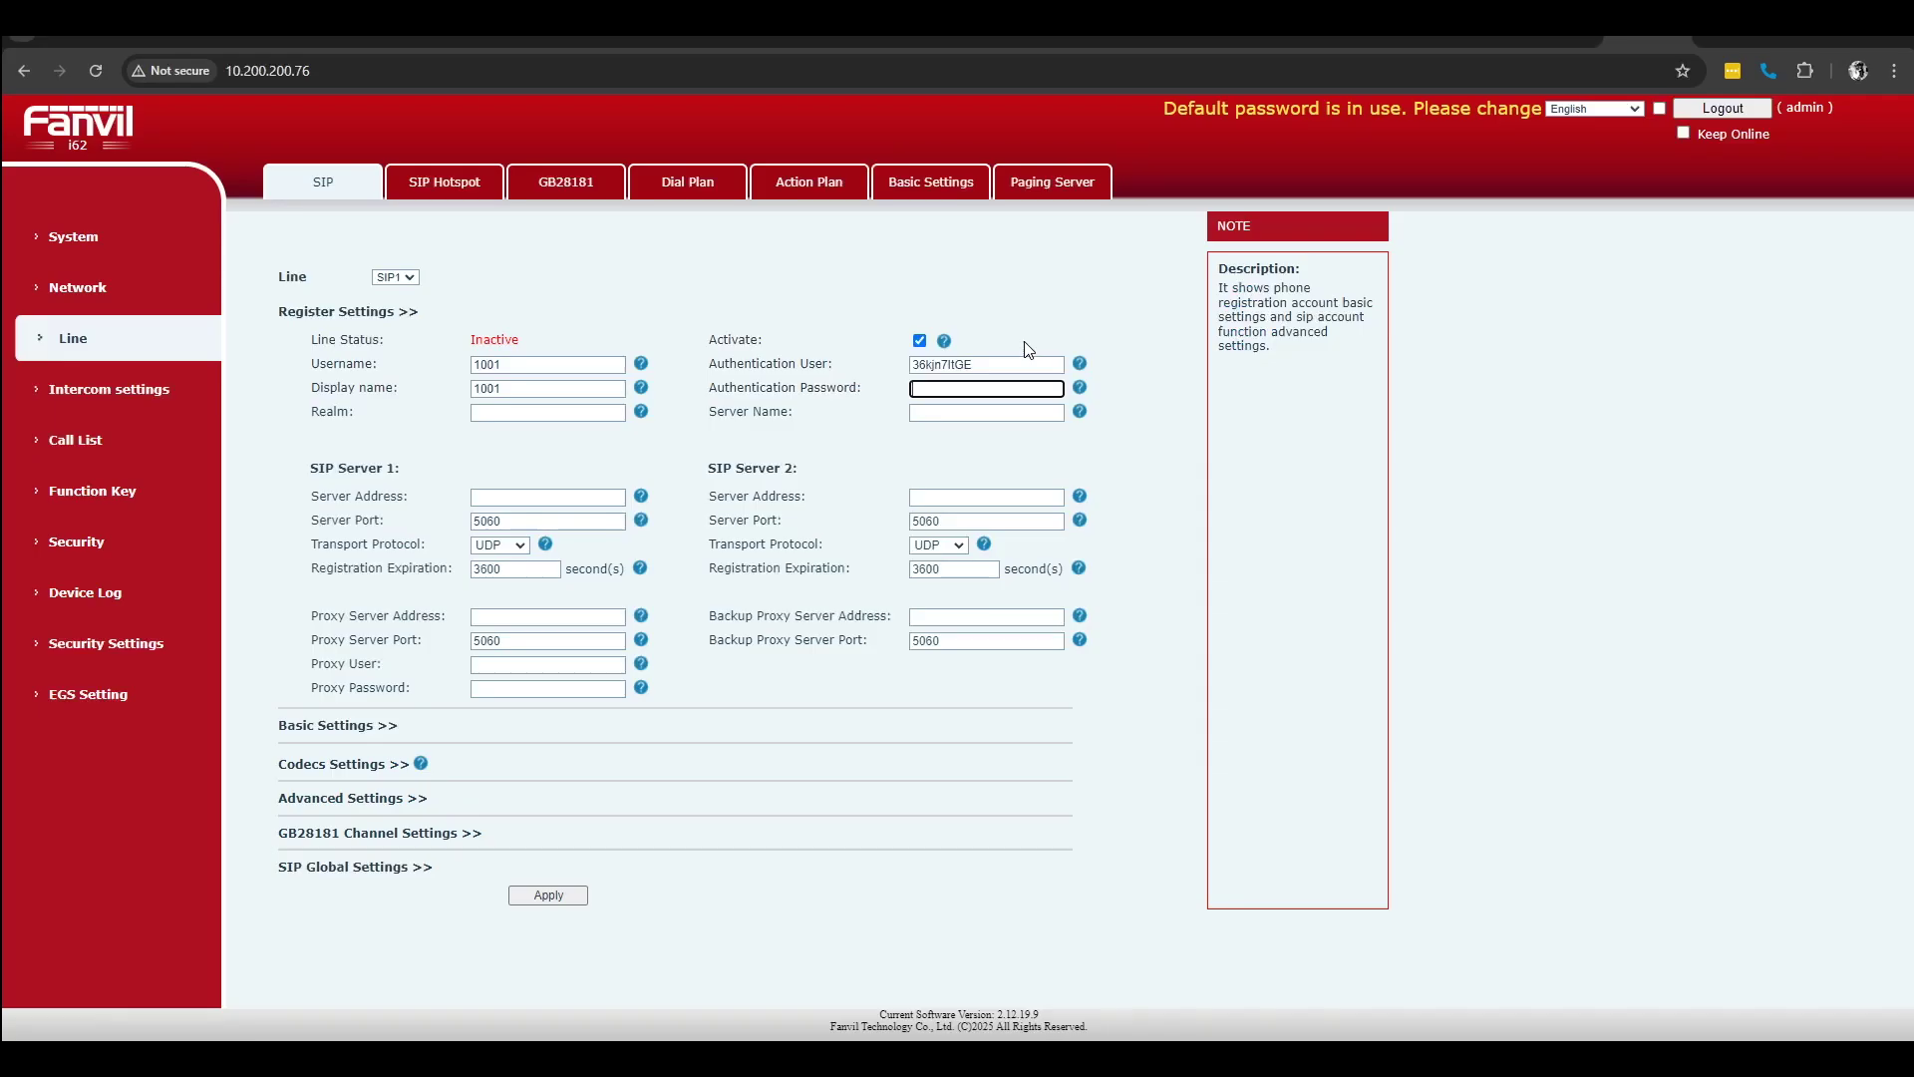
pyautogui.hotkey('ctrl', 'v')
# Step: Paste the 3CX registrar hostname vs-demo-cc.ny.3cx.us as the SIP server address
pyautogui.click(498, 498)
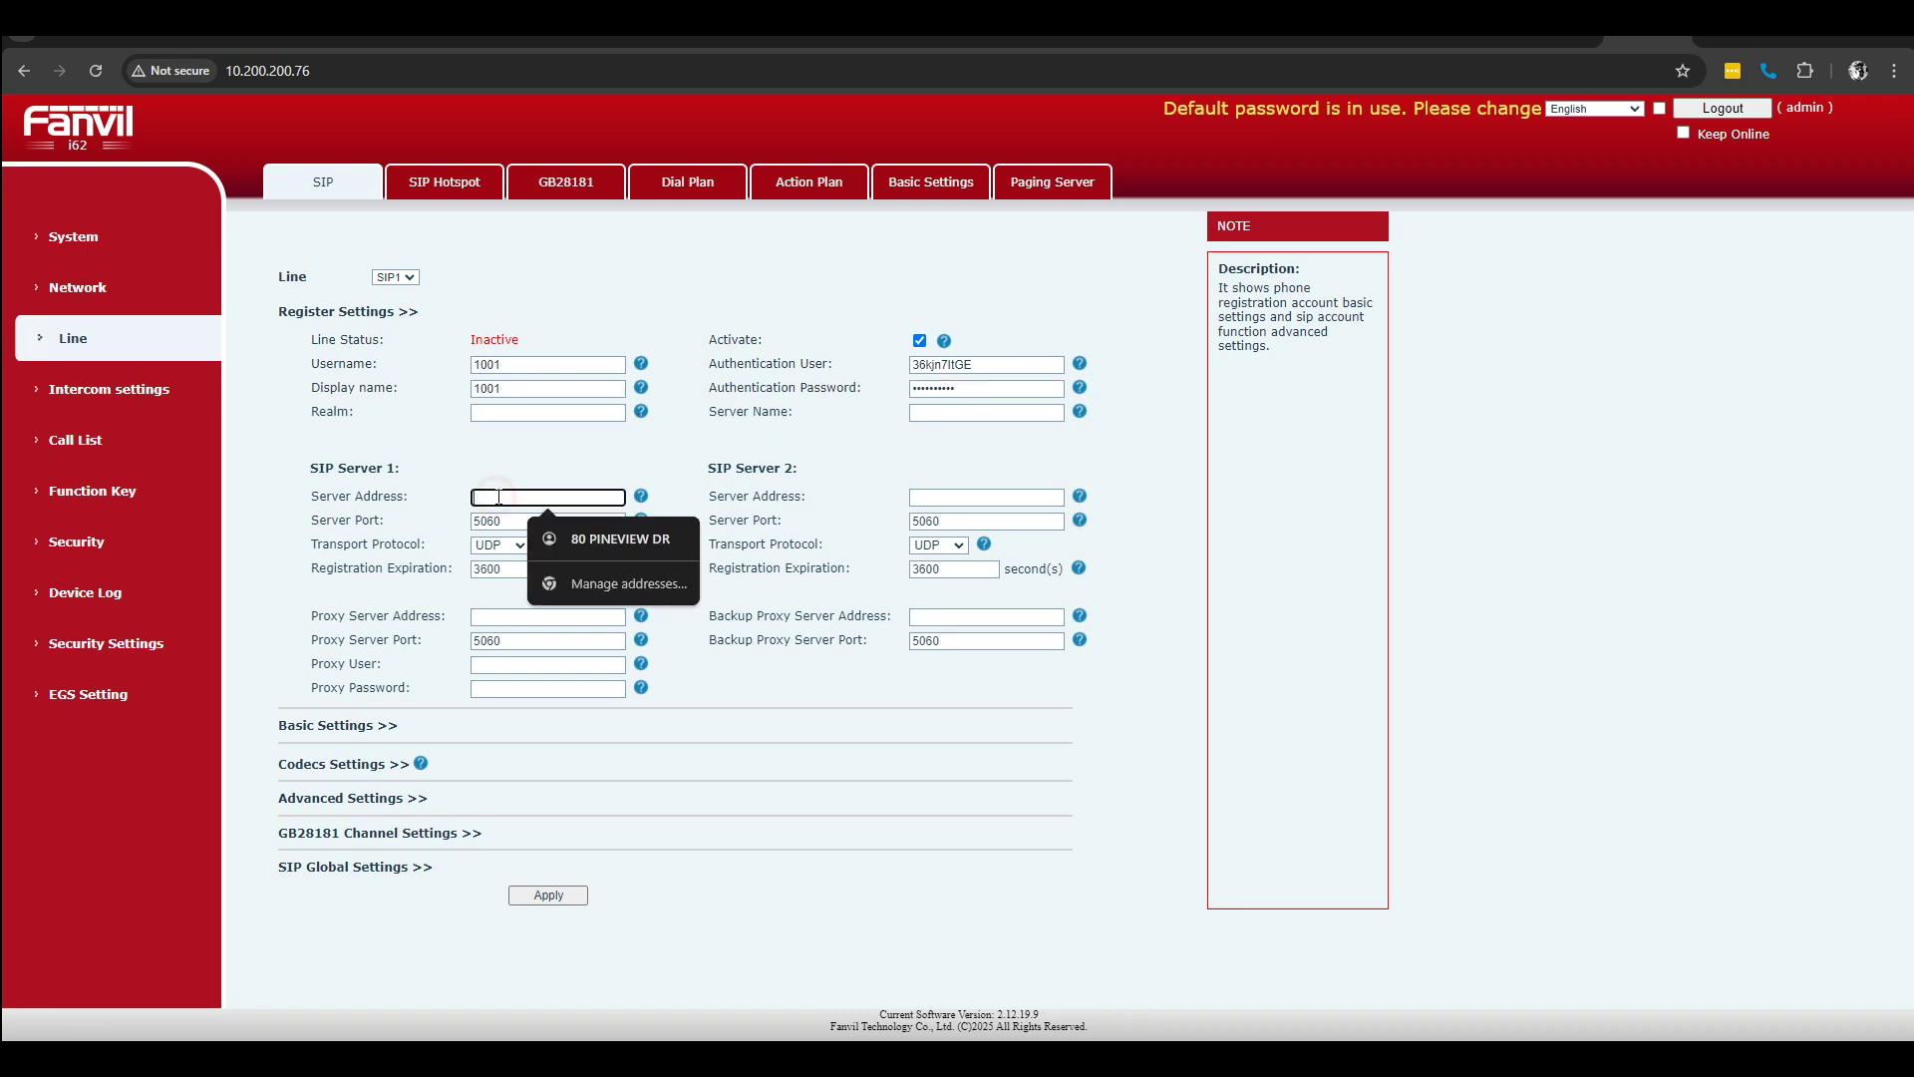
pyautogui.hotkey('alt', 'Tab')
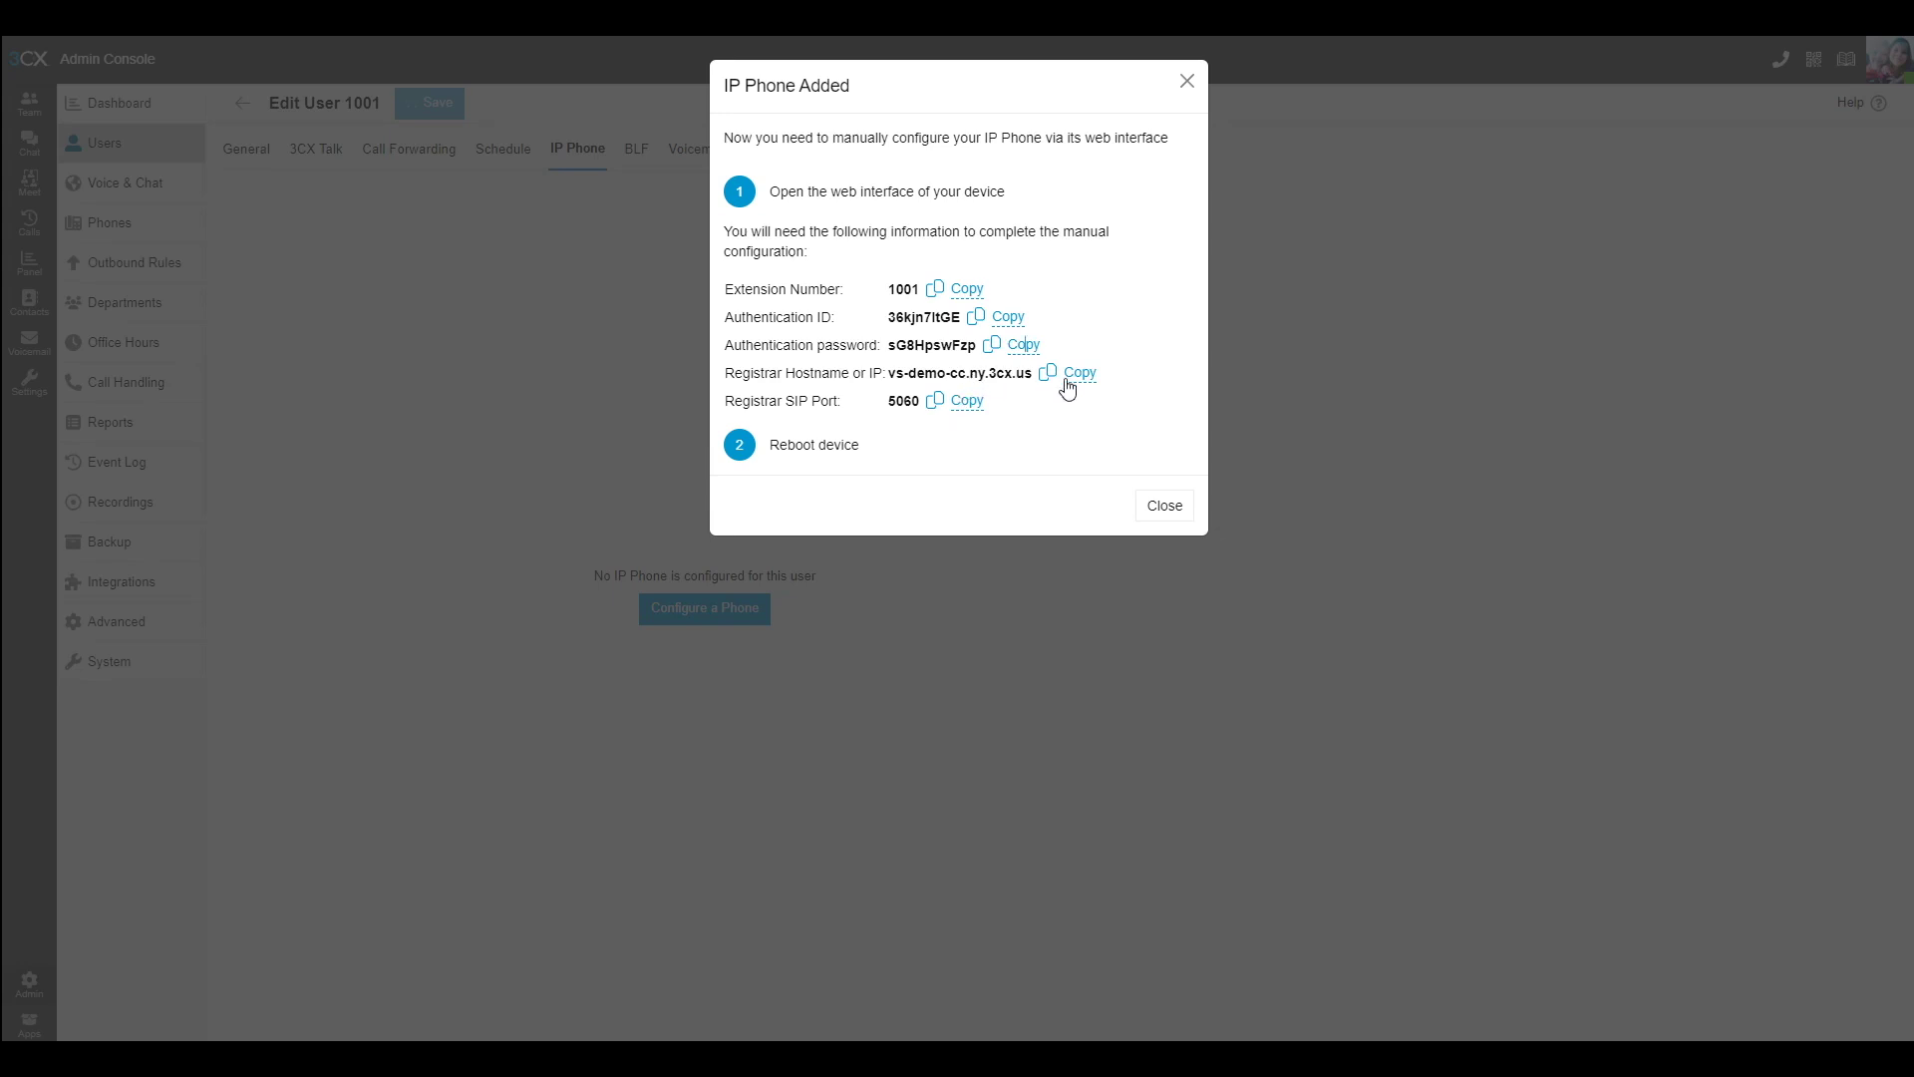
pyautogui.click(1080, 384)
pyautogui.hotkey('alt', 'Tab')
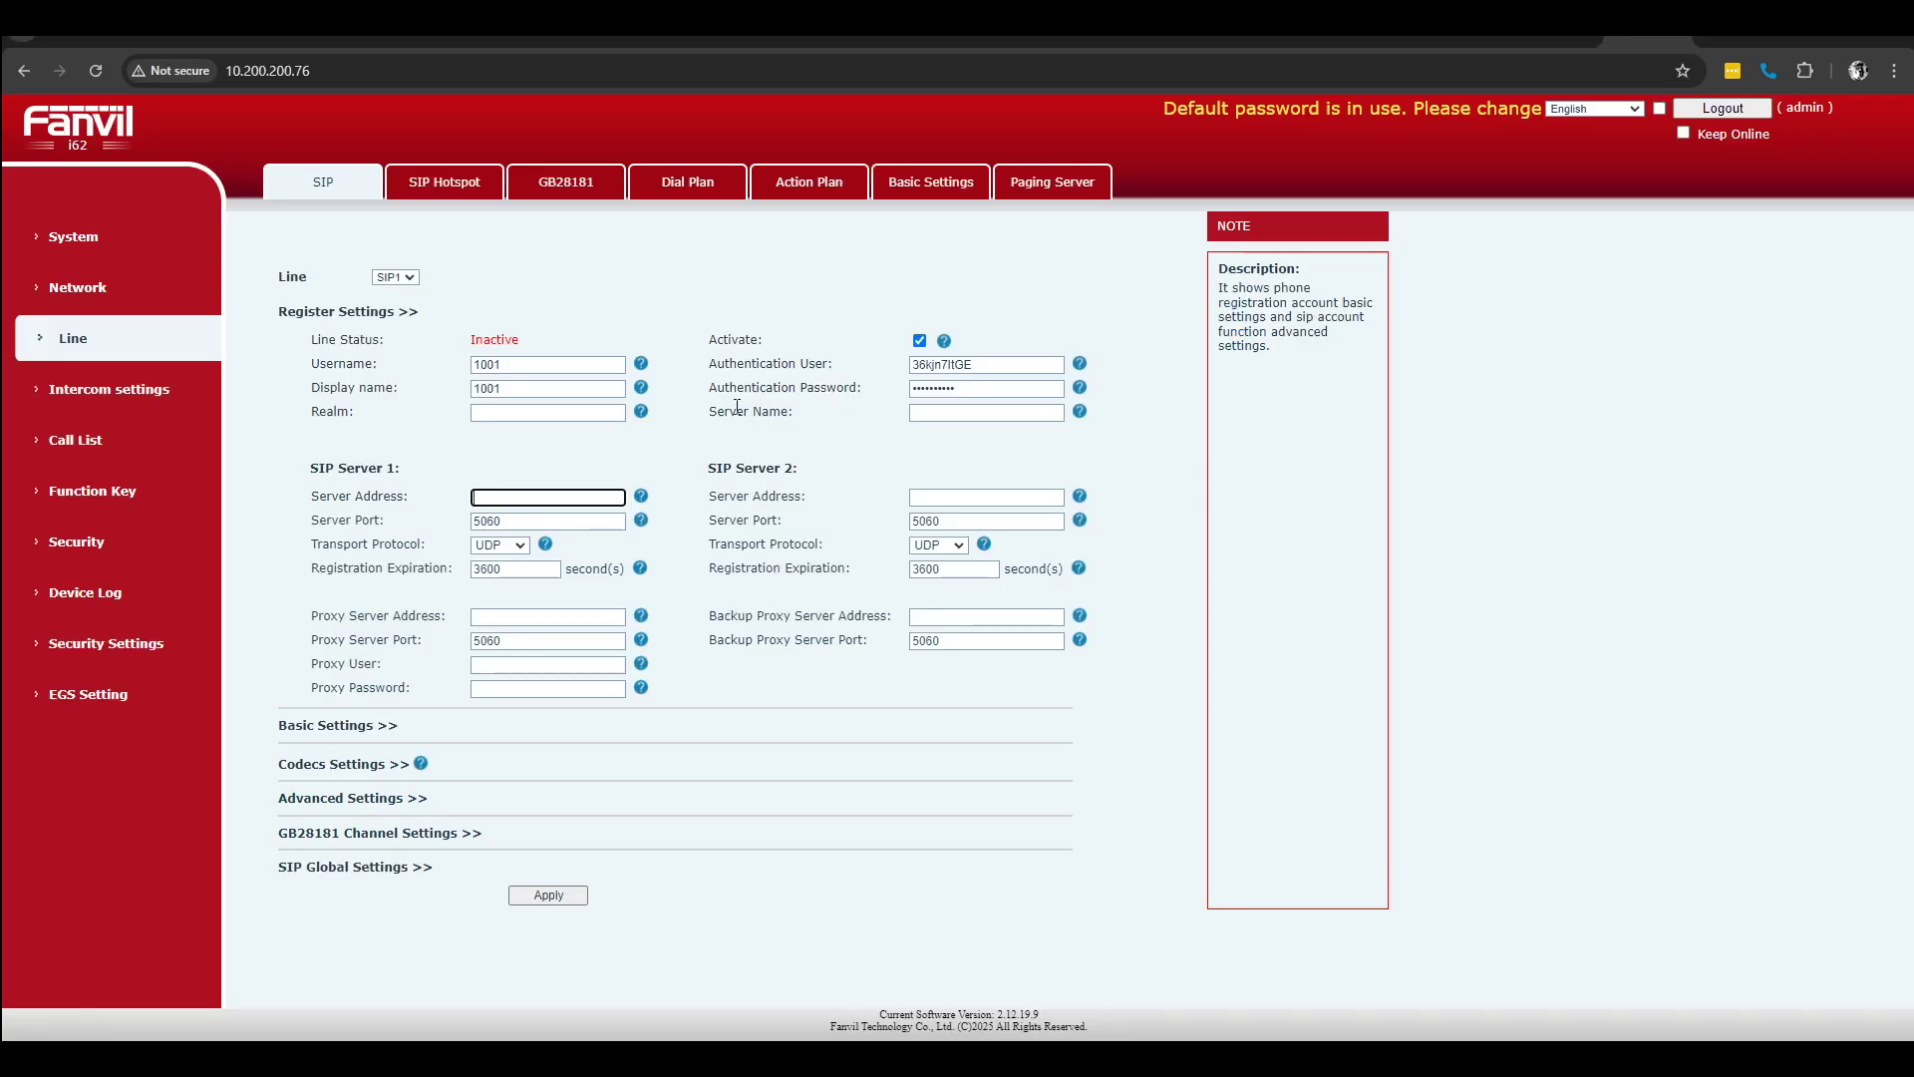
pyautogui.hotkey('ctrl', 'v')
# Step: Dismiss the phone configuration details and save user 1001 from the Options tab
pyautogui.hotkey('alt', 'Tab')
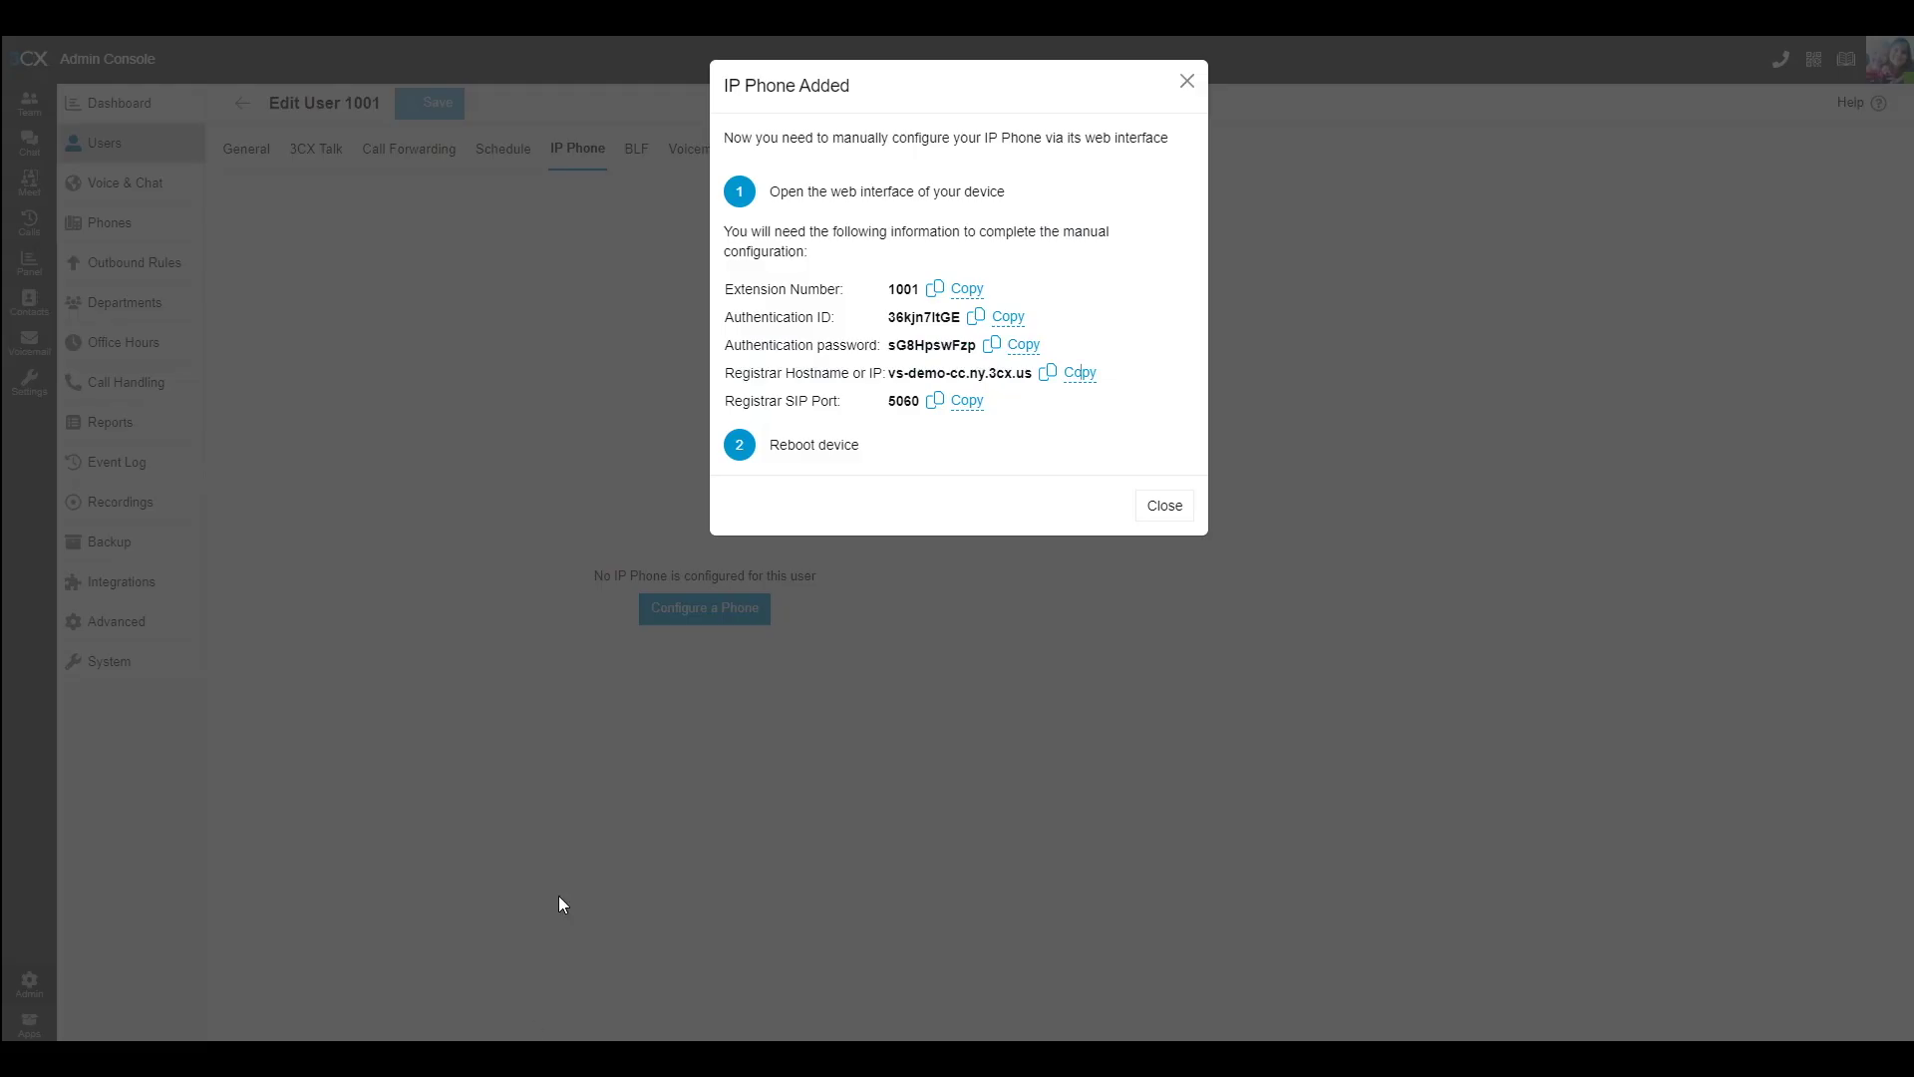
pyautogui.click(1164, 510)
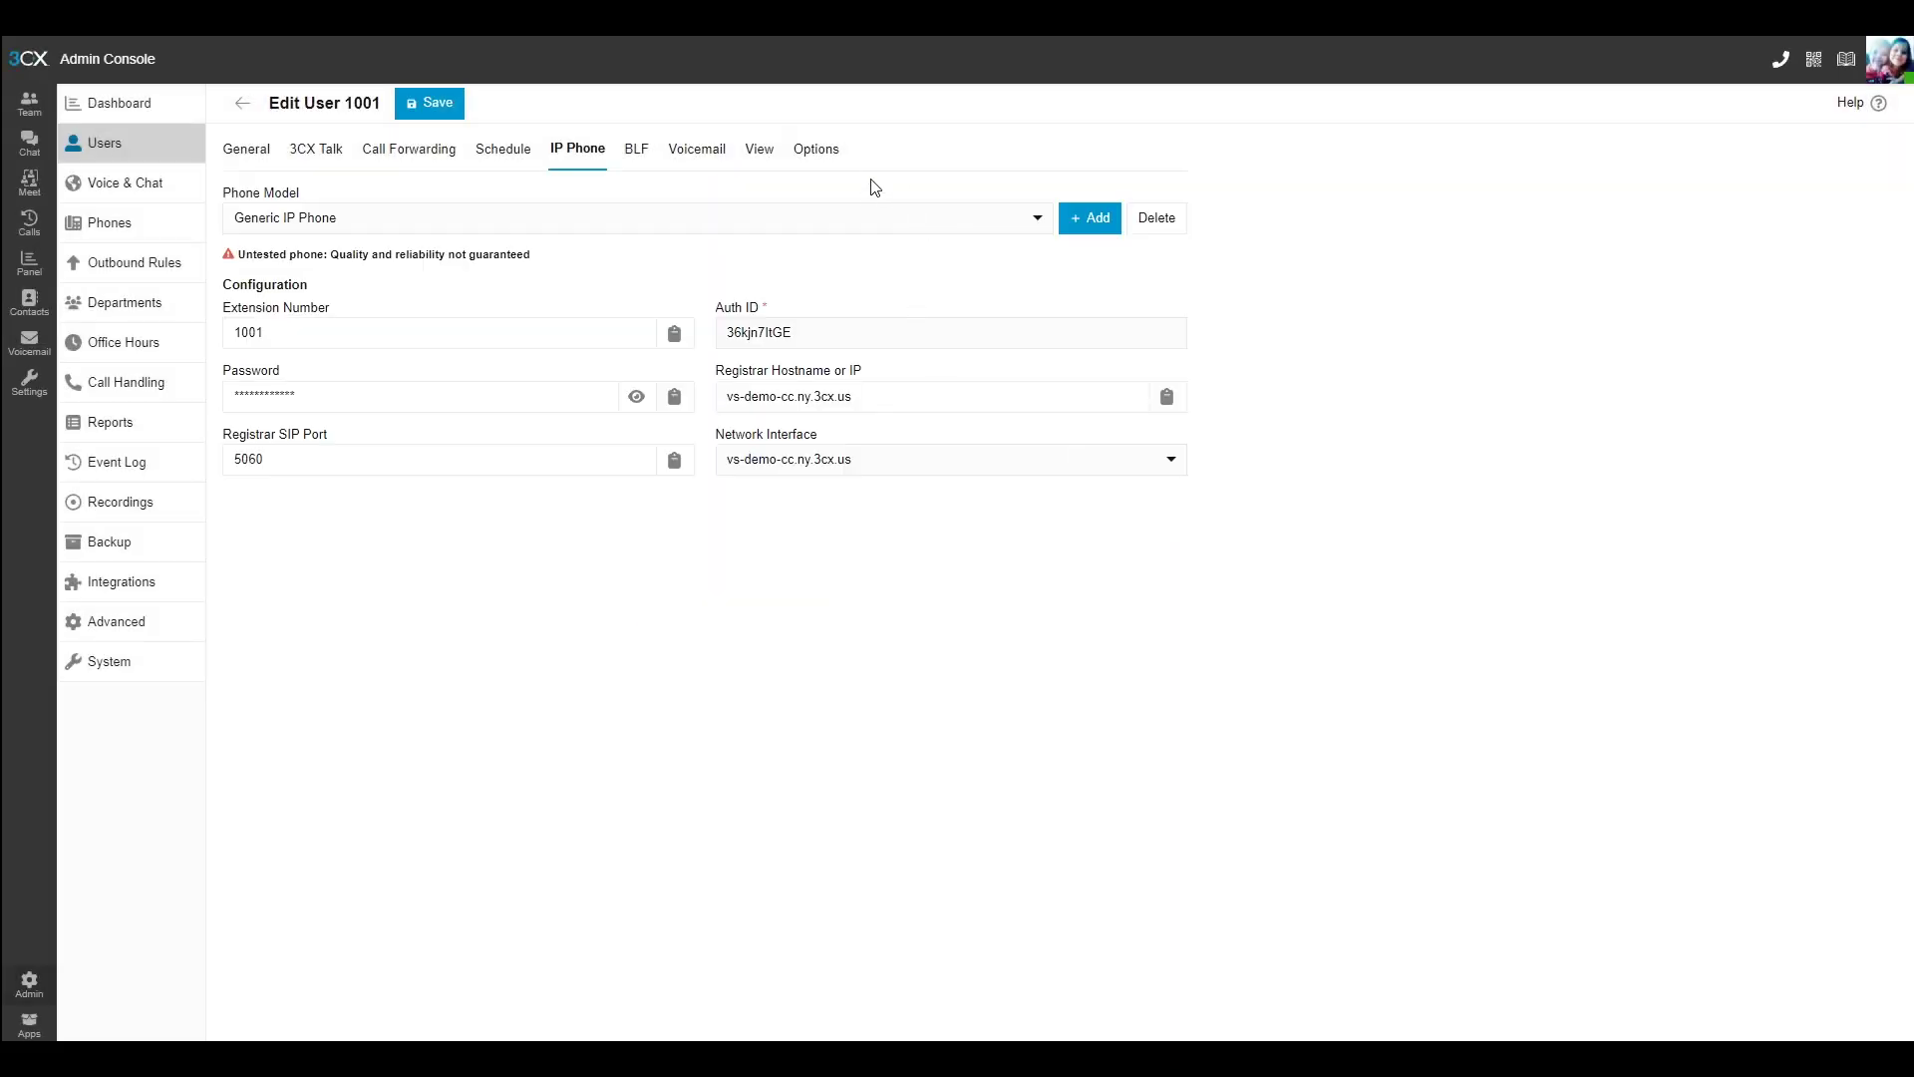
pyautogui.click(797, 150)
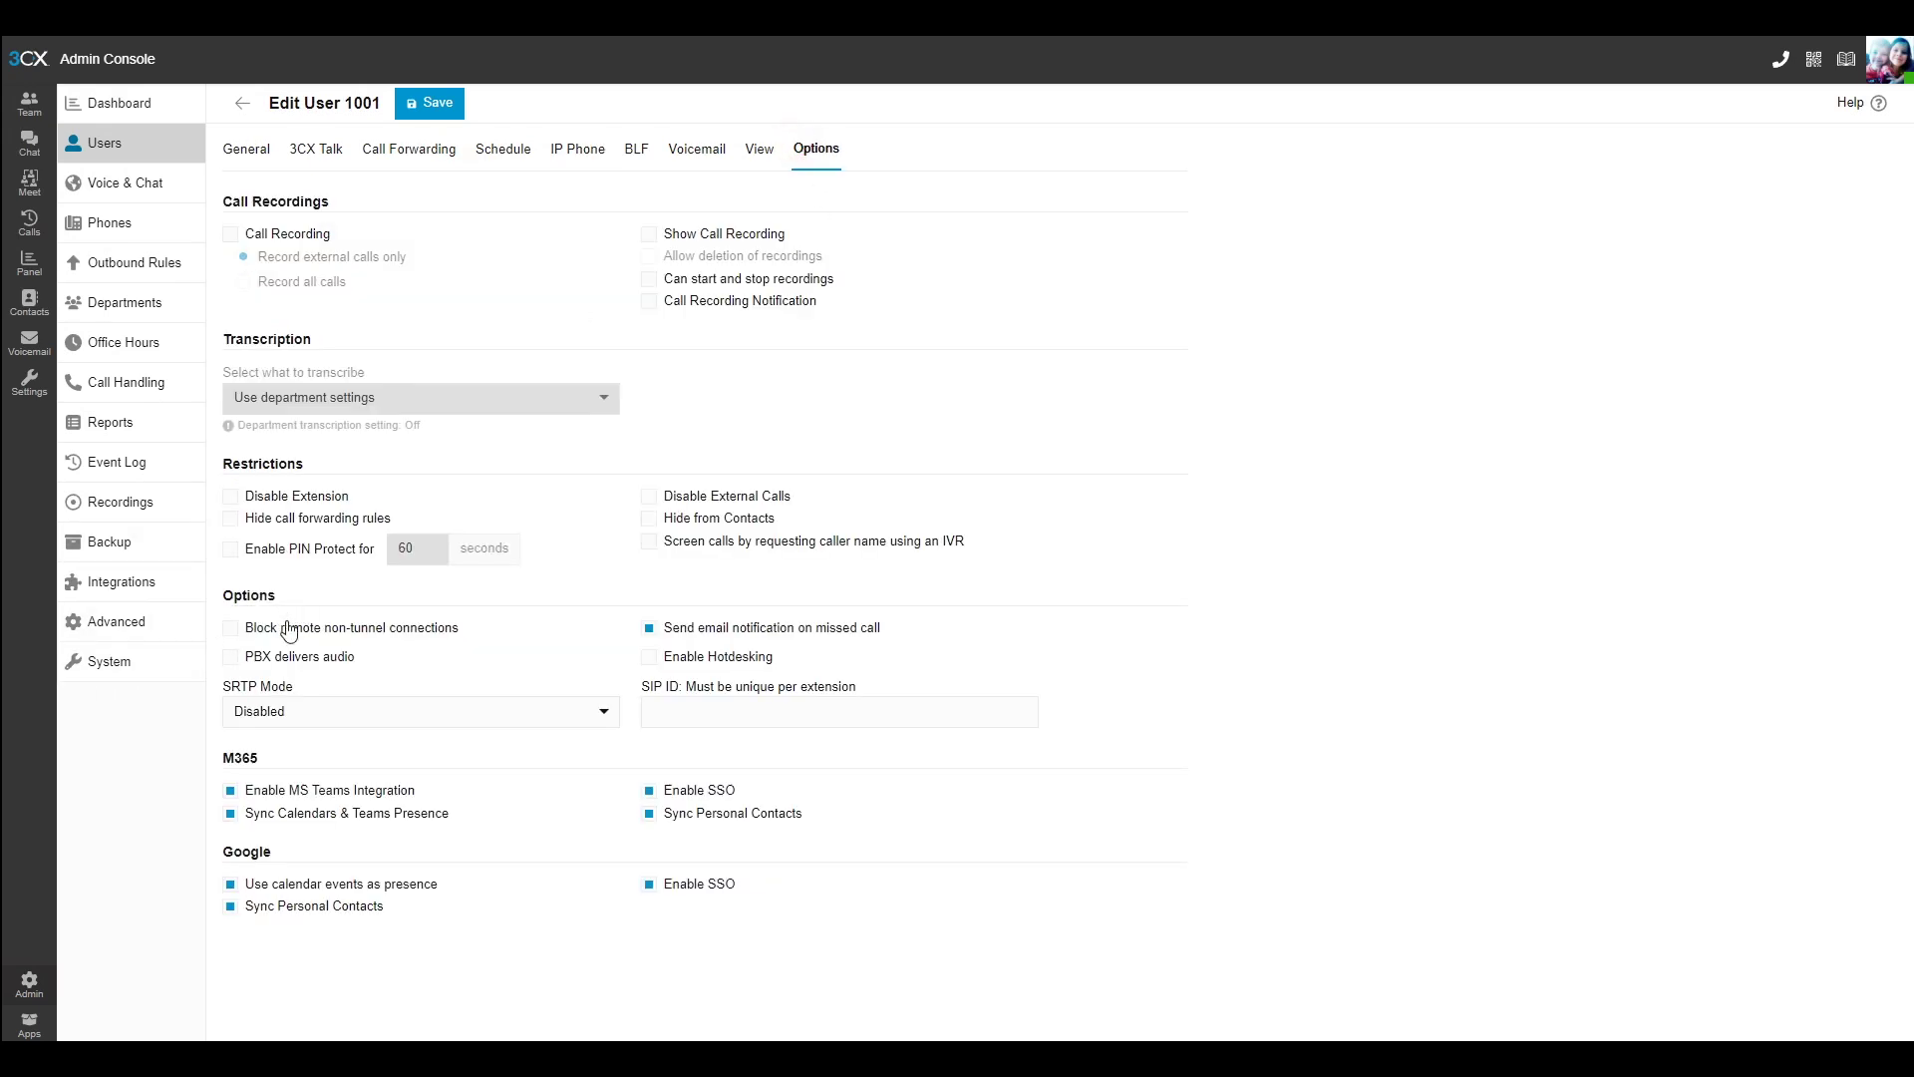
pyautogui.click(441, 106)
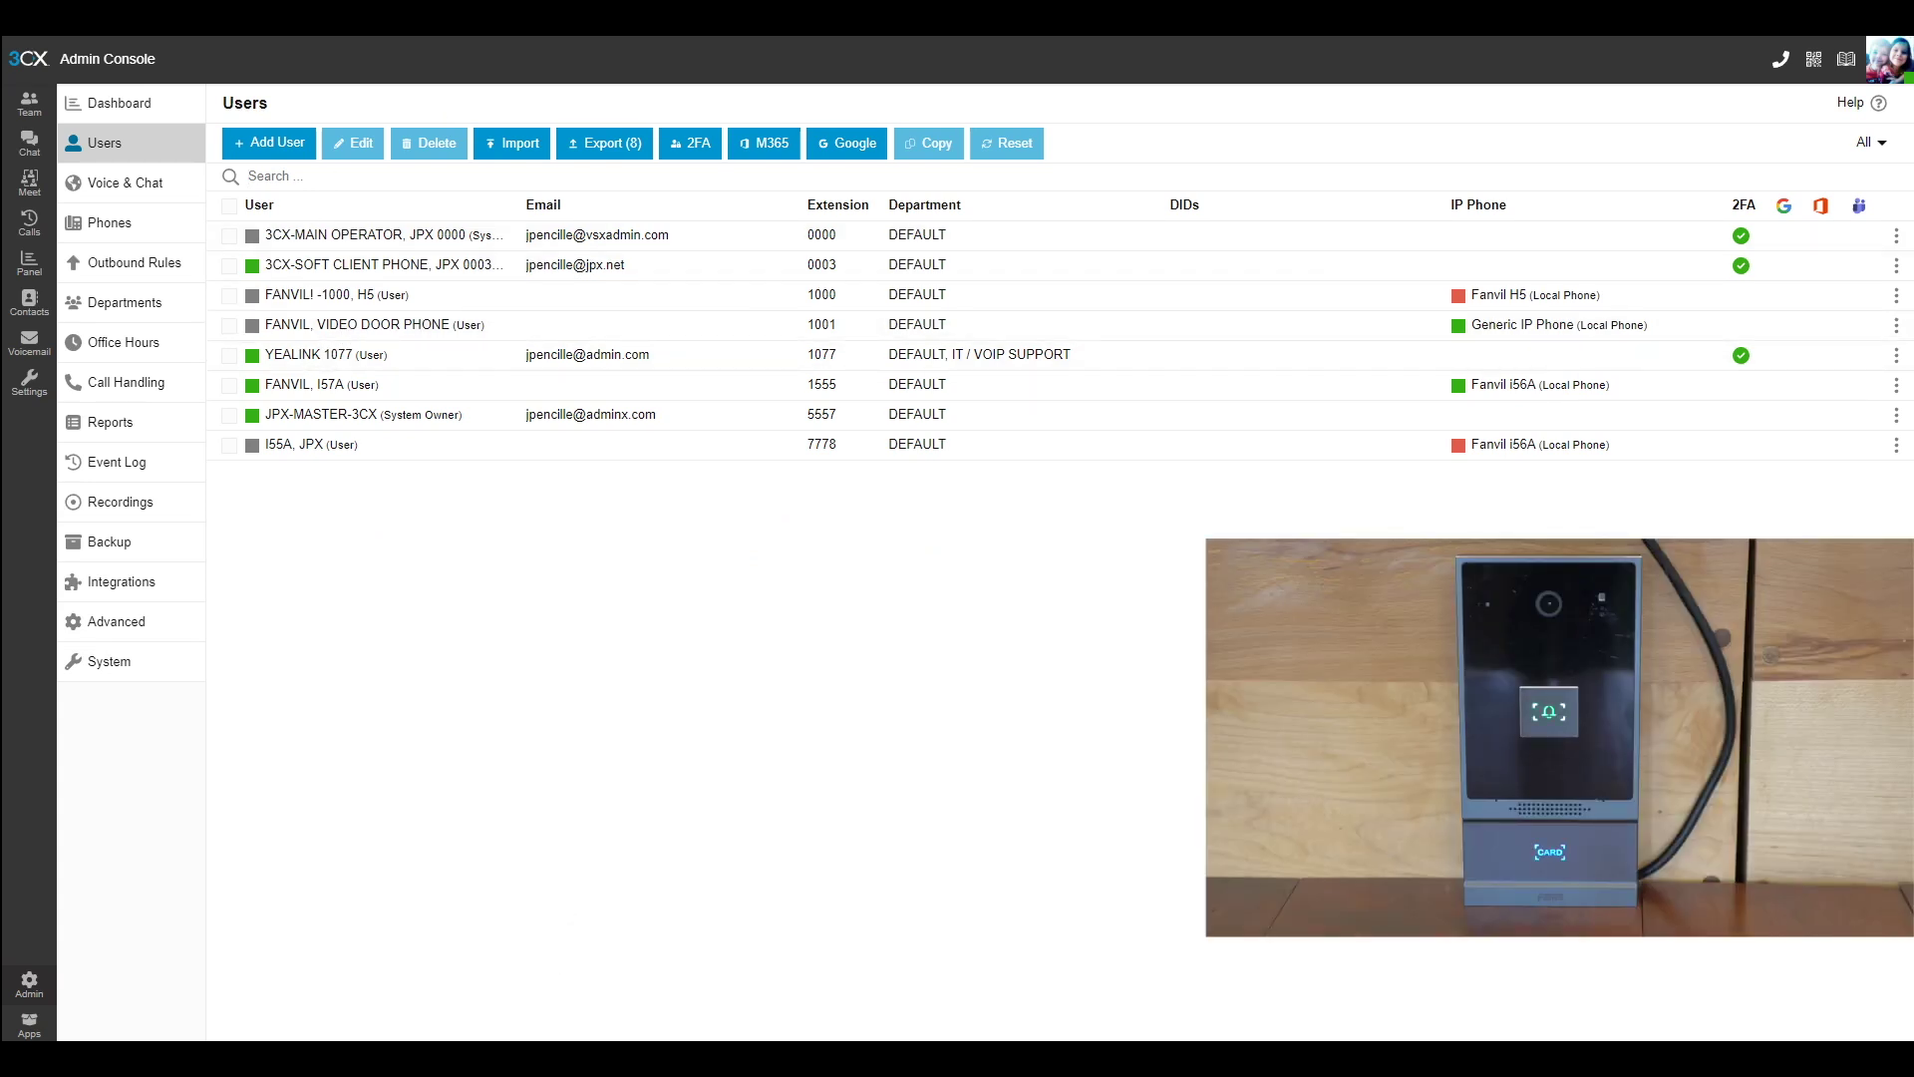
pyautogui.click(561, 896)
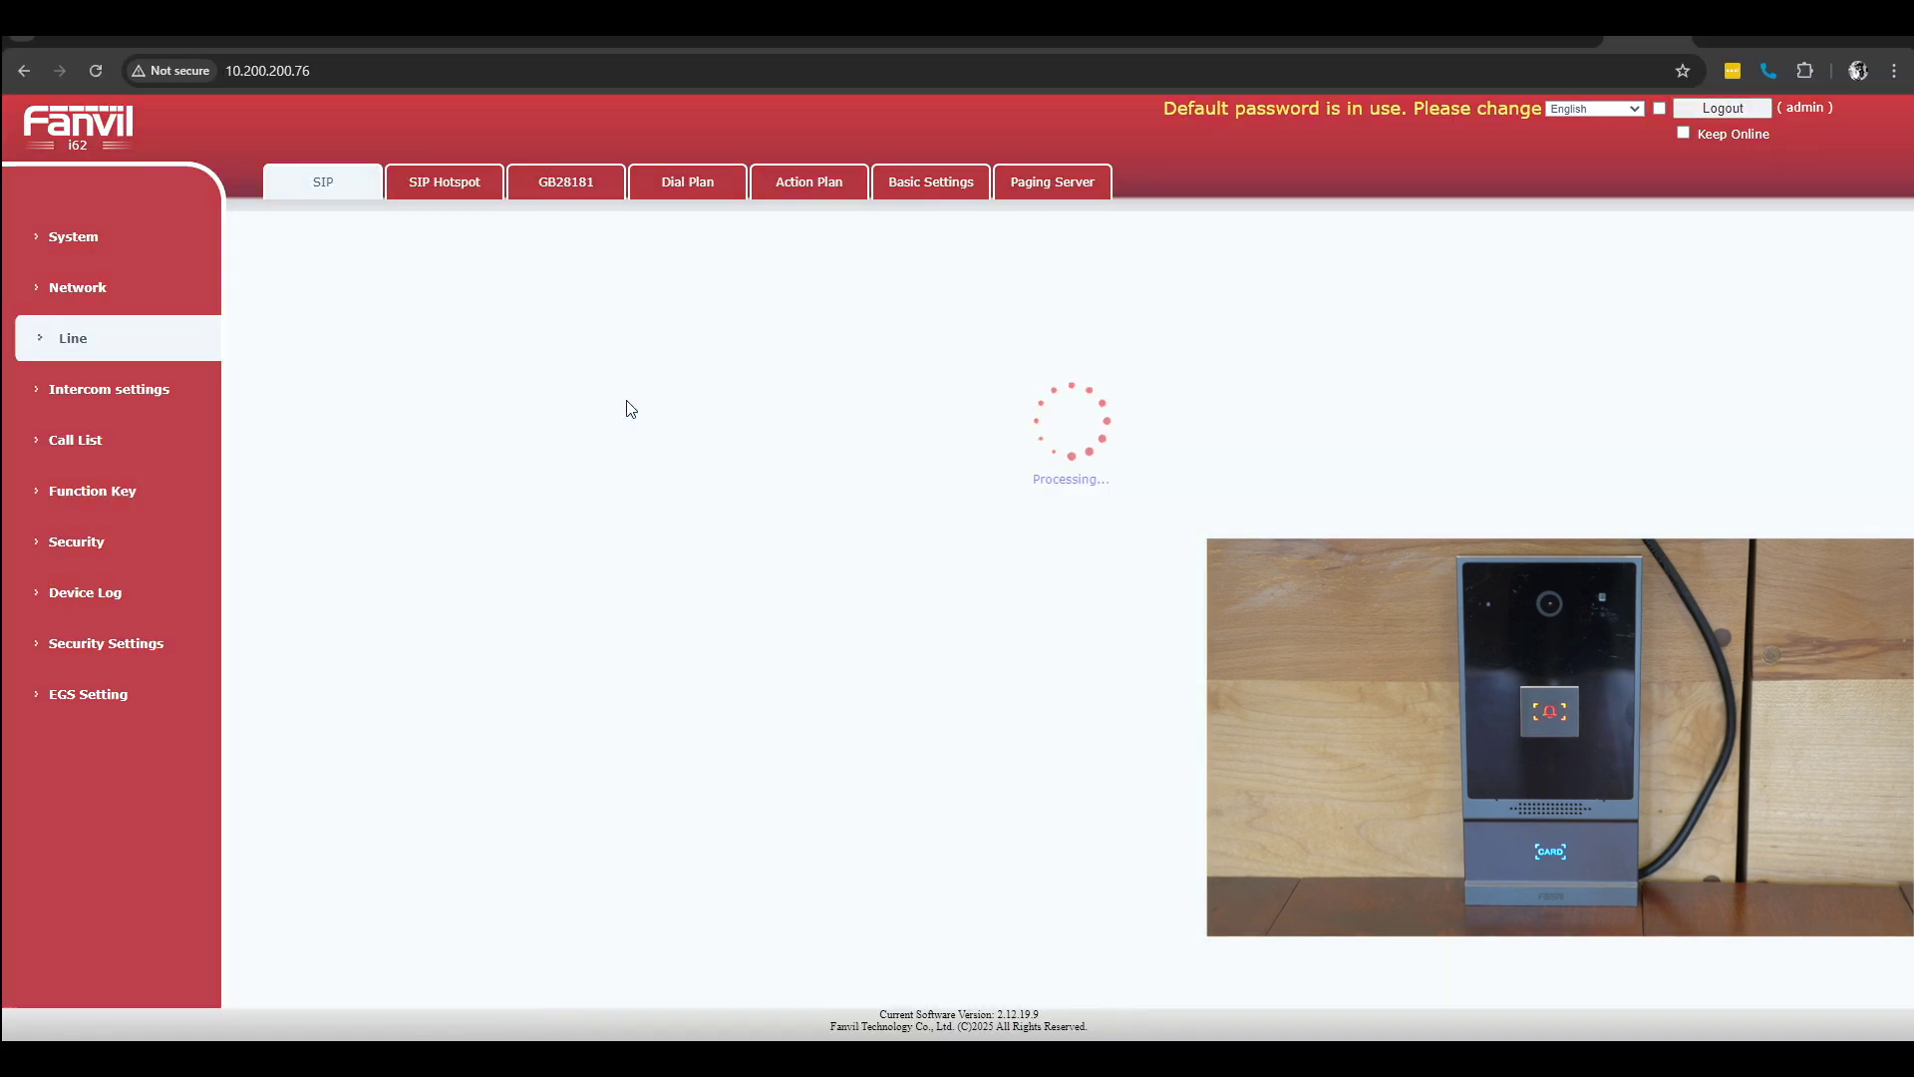
pyautogui.moveTo(641, 297); pyautogui.dragTo(658, 332)
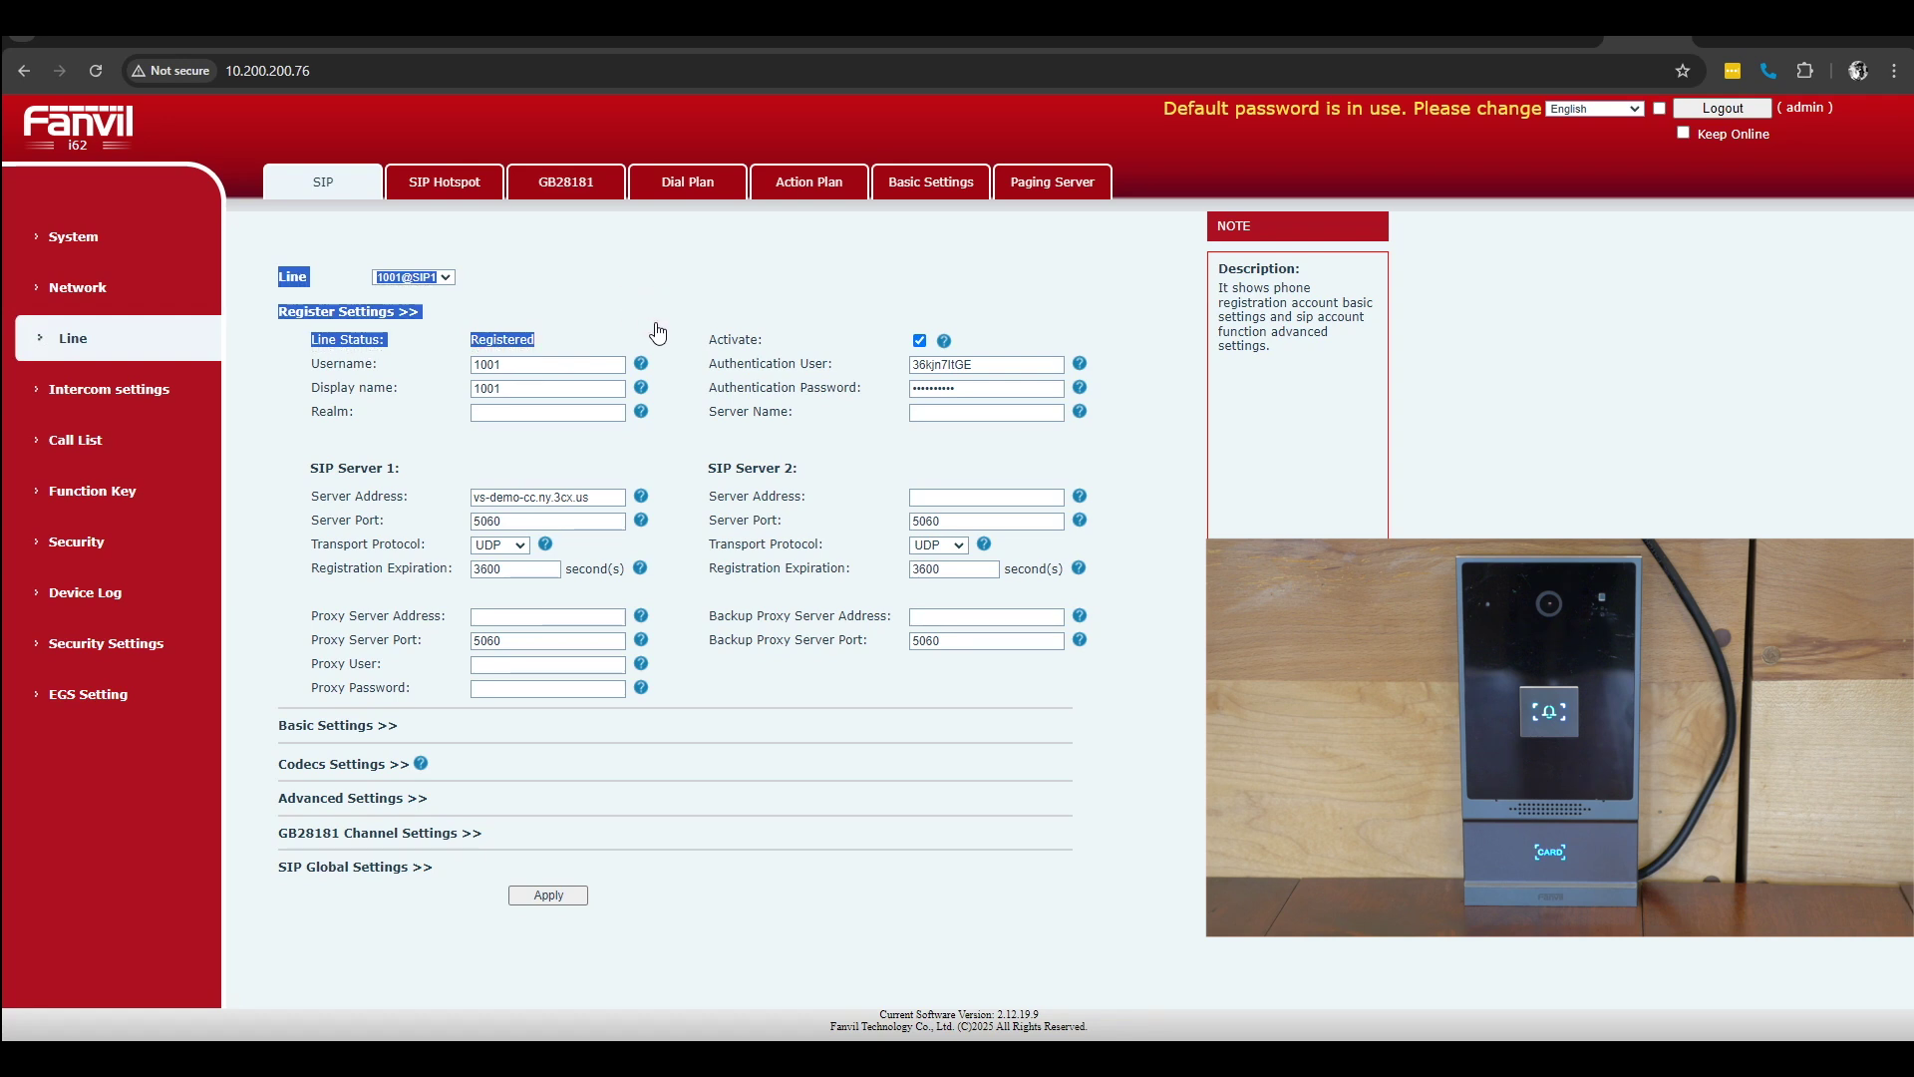
pyautogui.click(657, 332)
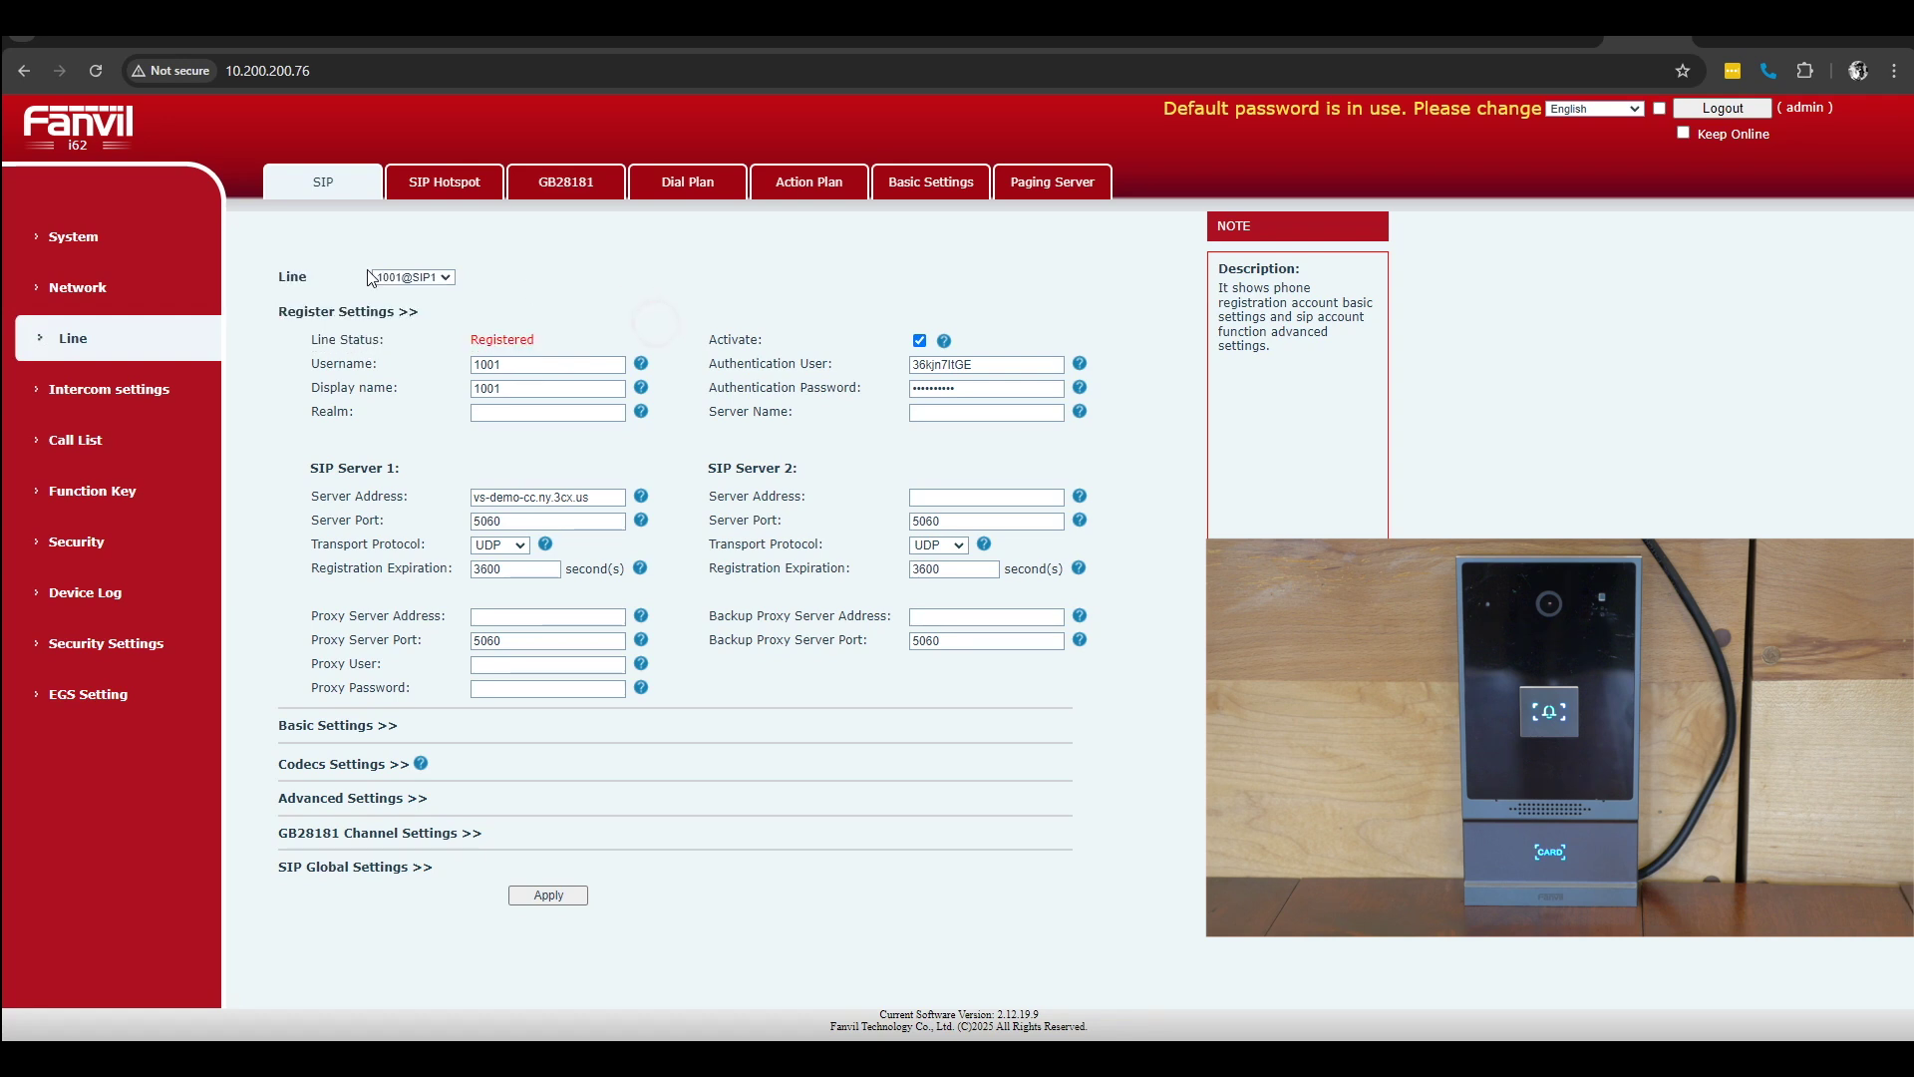
pyautogui.click(112, 261)
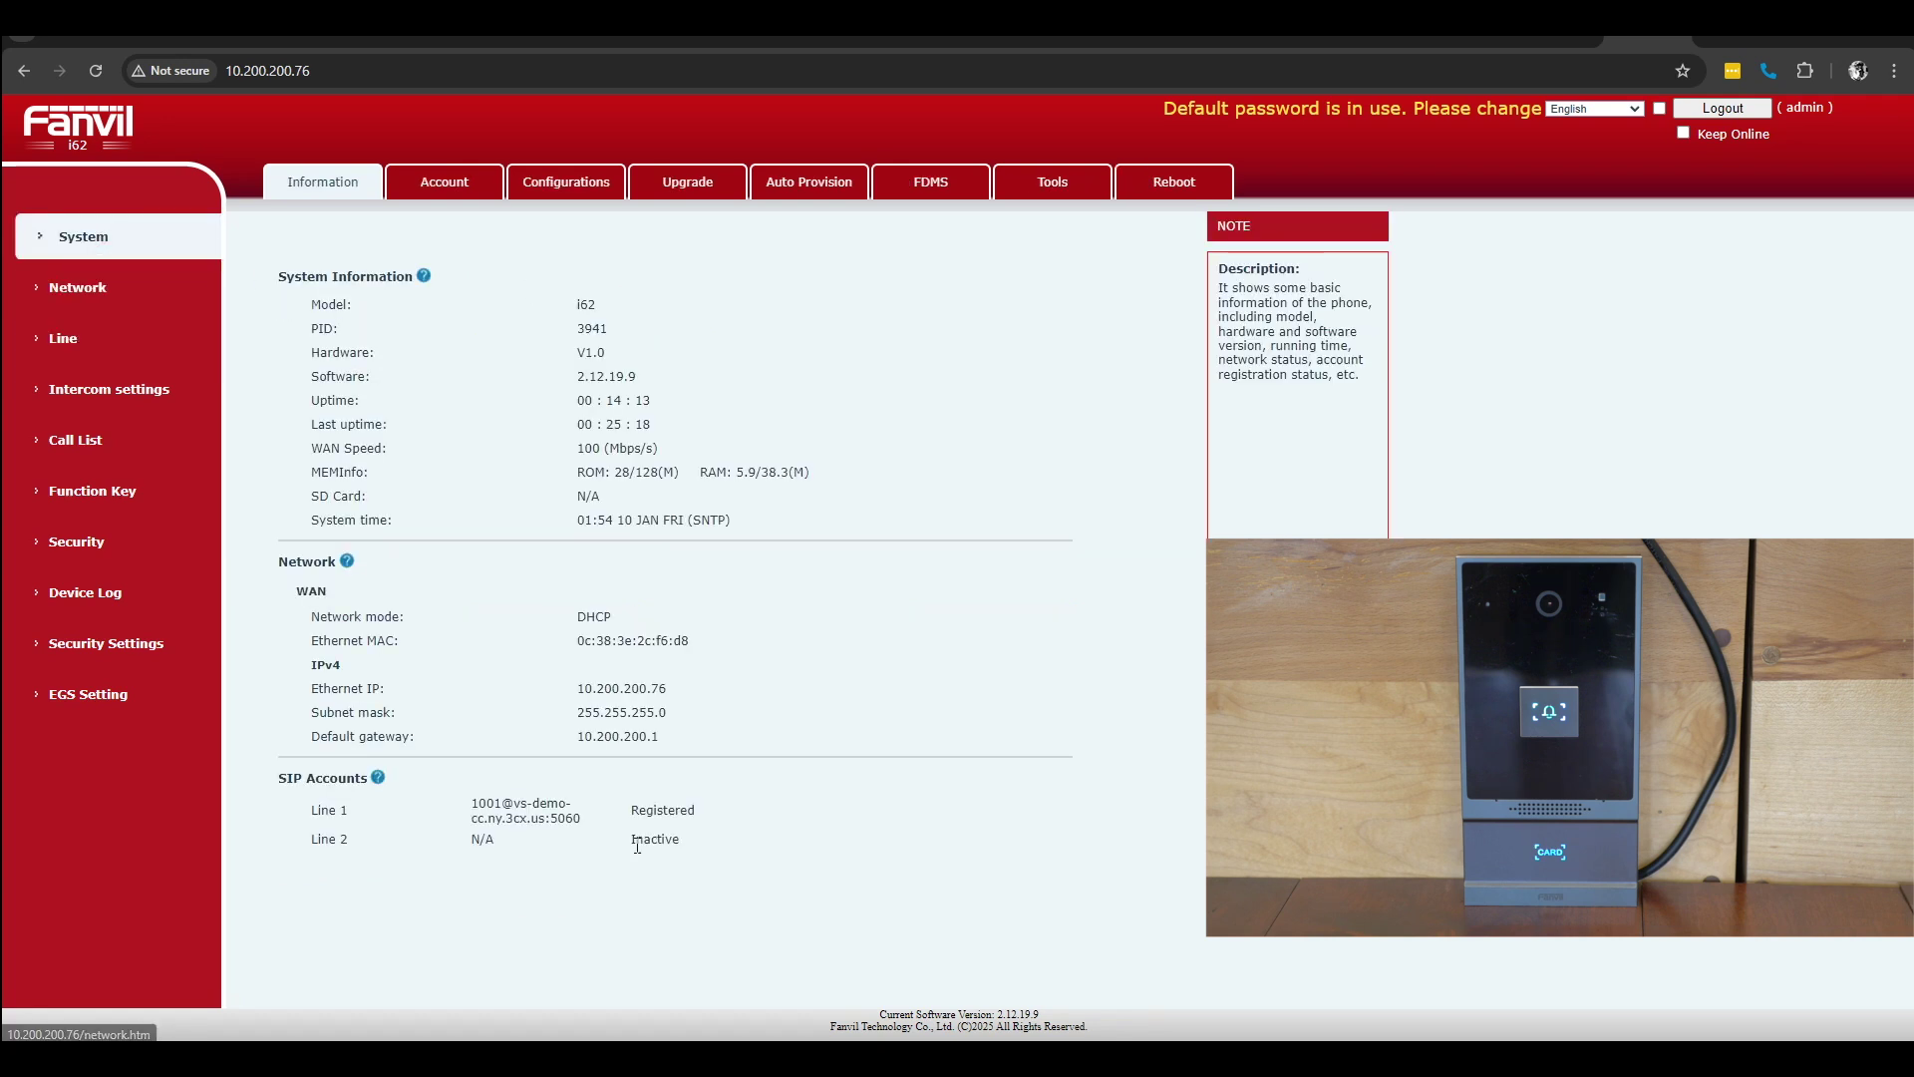
pyautogui.moveTo(465, 799); pyautogui.dragTo(725, 826)
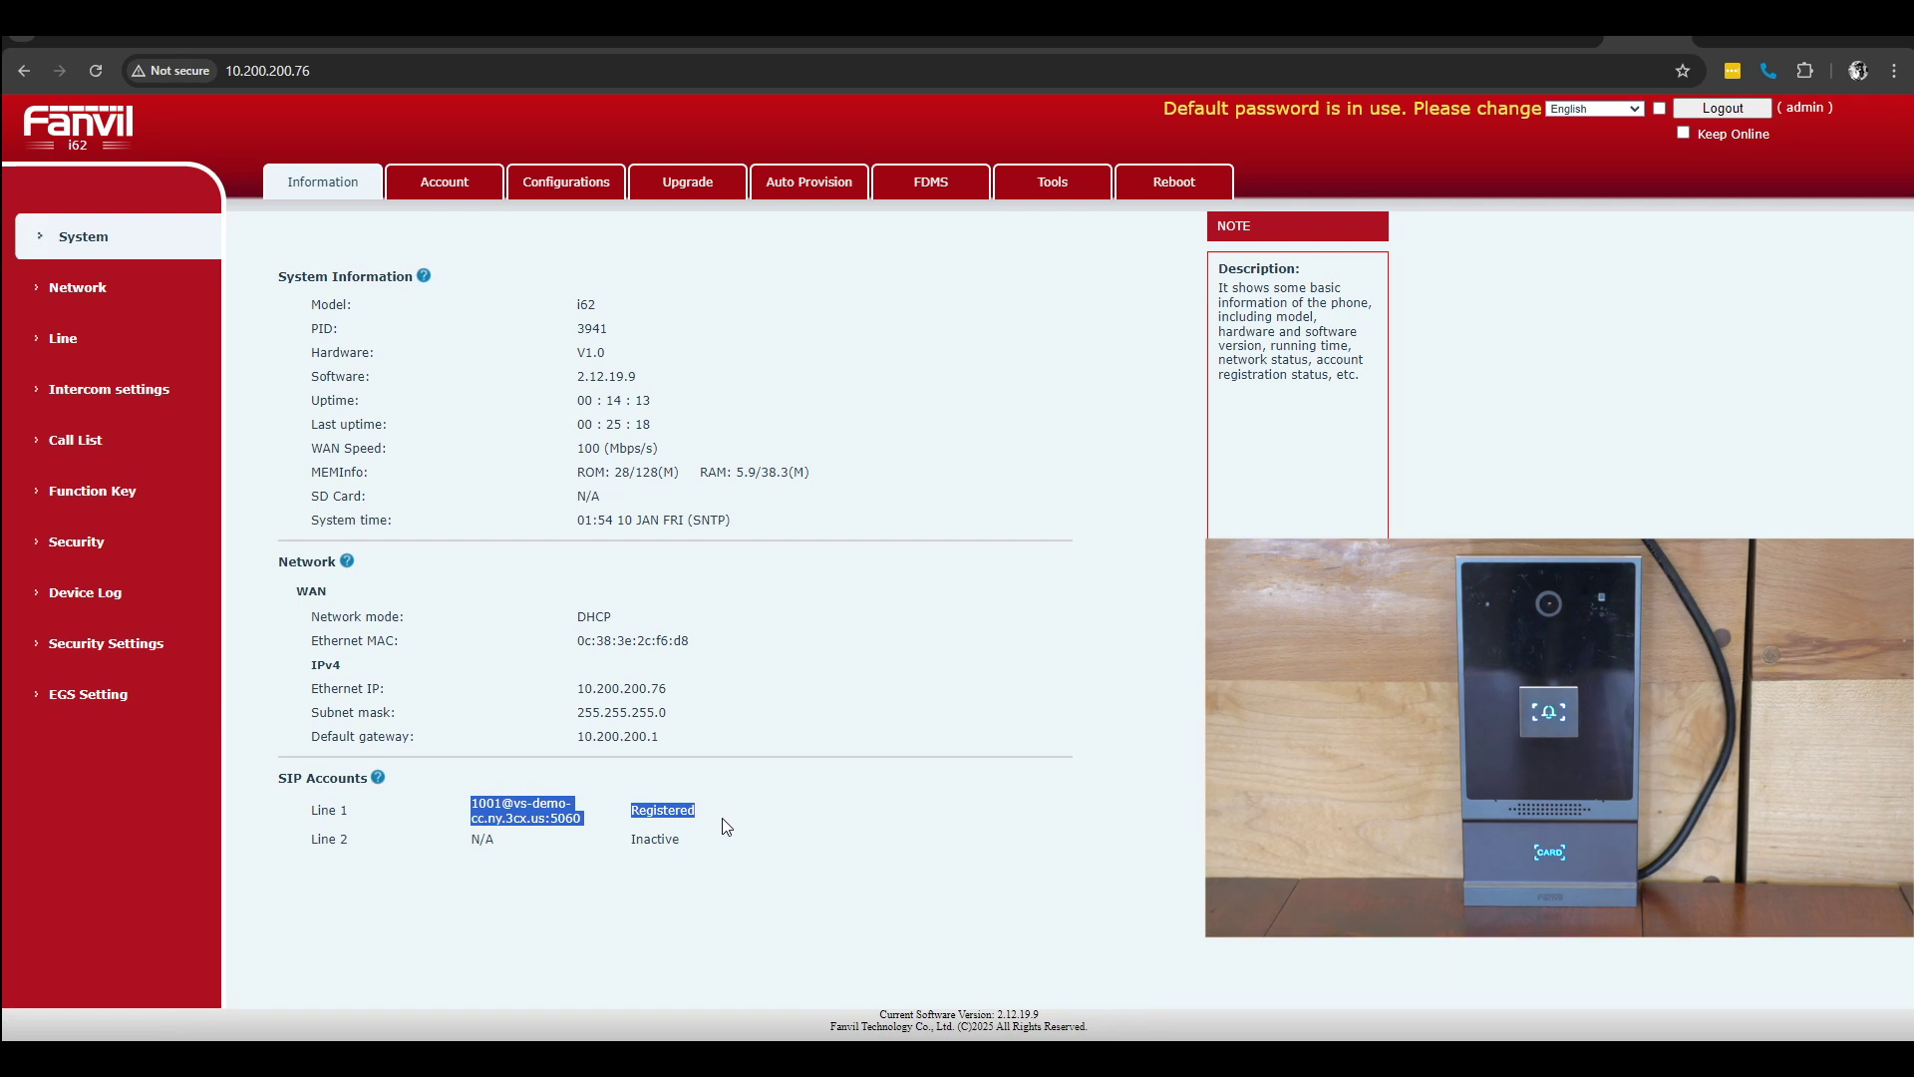
pyautogui.click(728, 811)
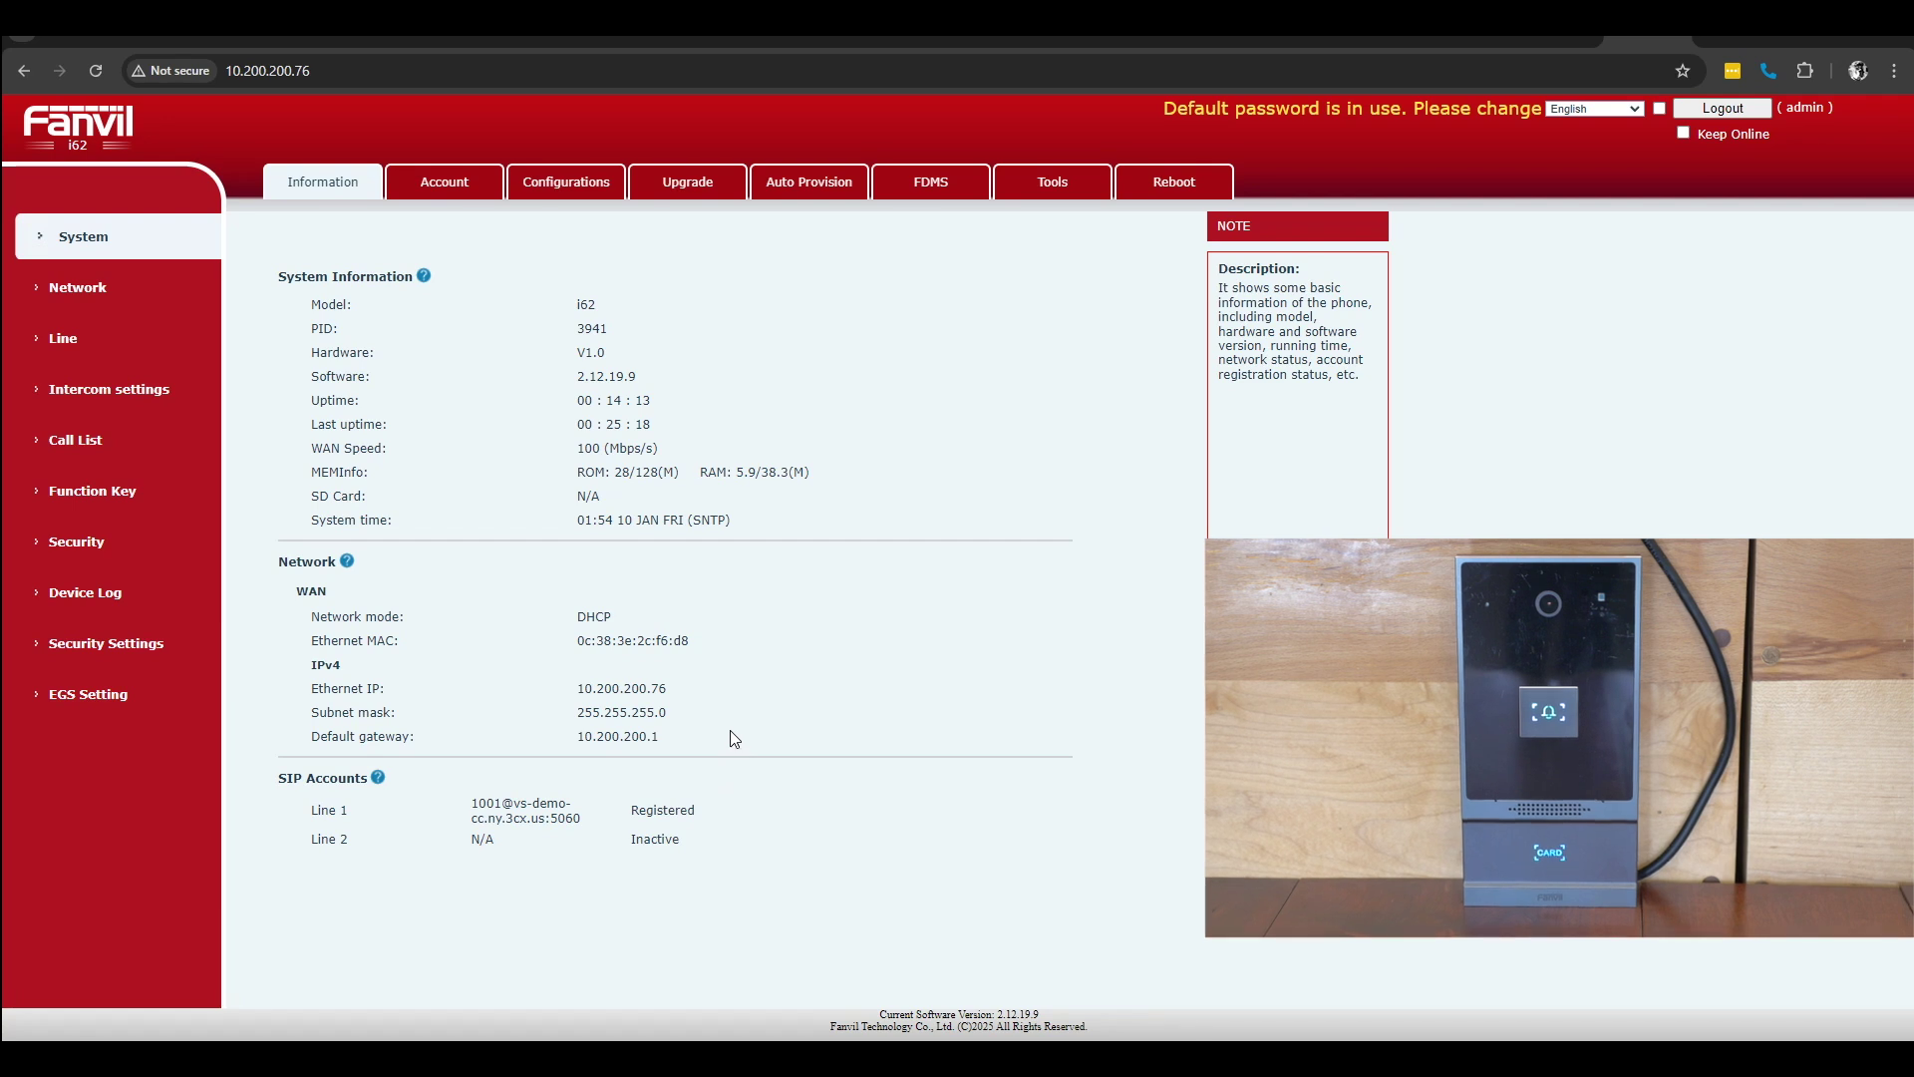
# Step: Add RFID card VOIP with its card number for relays 1 and 2, then check relay logs
pyautogui.click(72, 694)
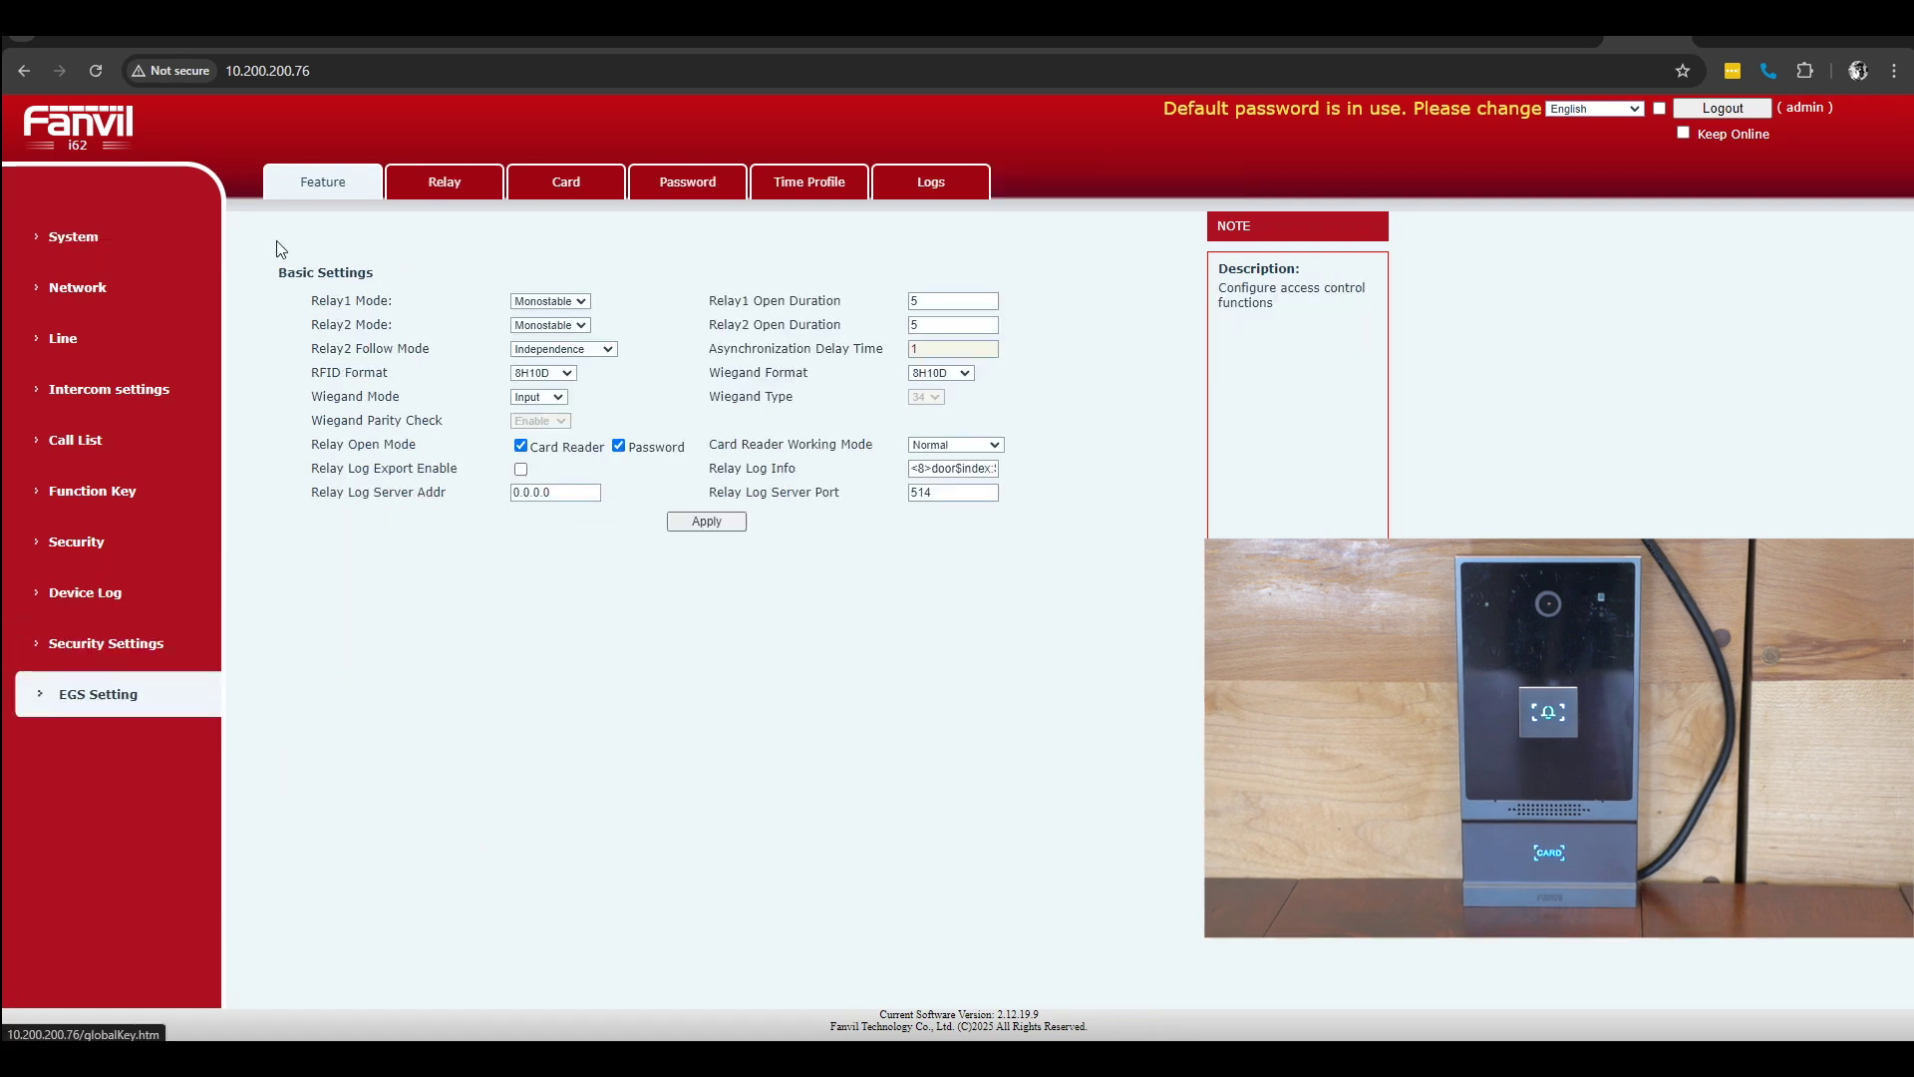
pyautogui.click(557, 189)
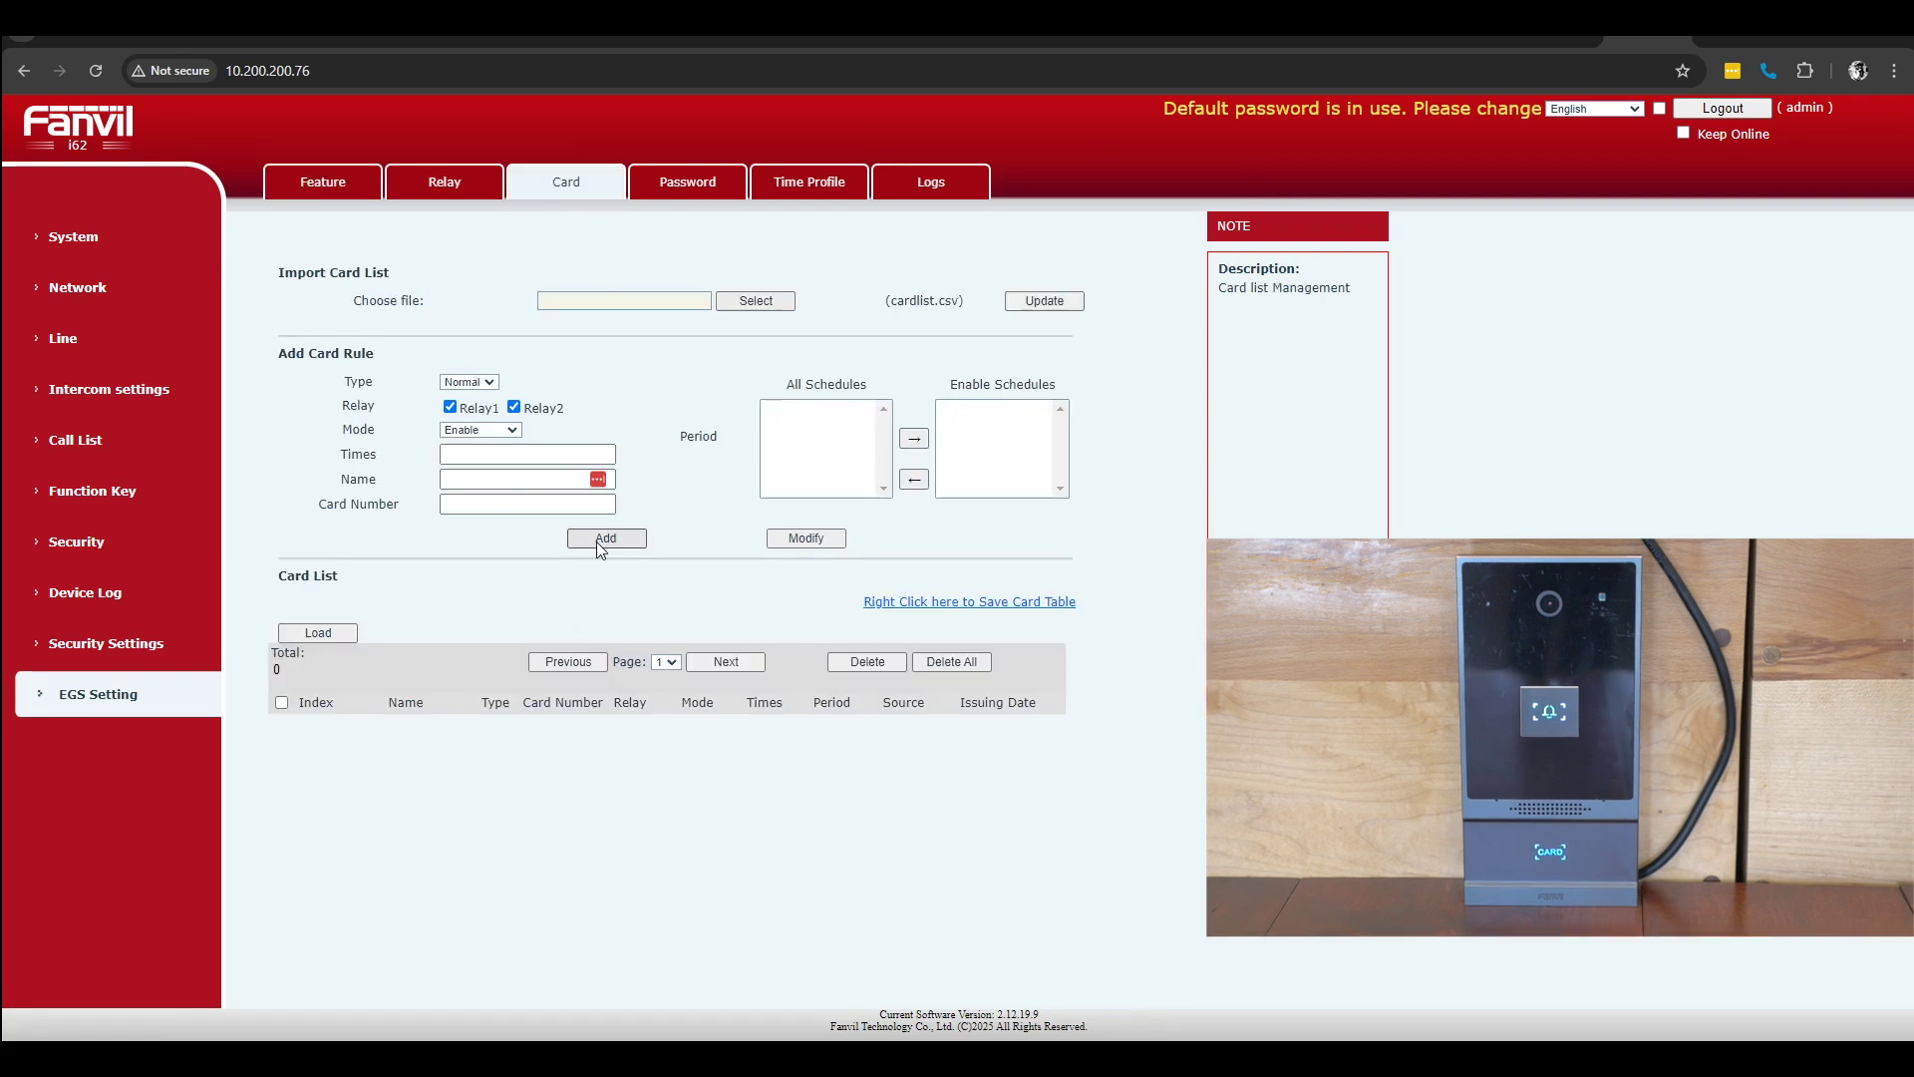
pyautogui.click(477, 478)
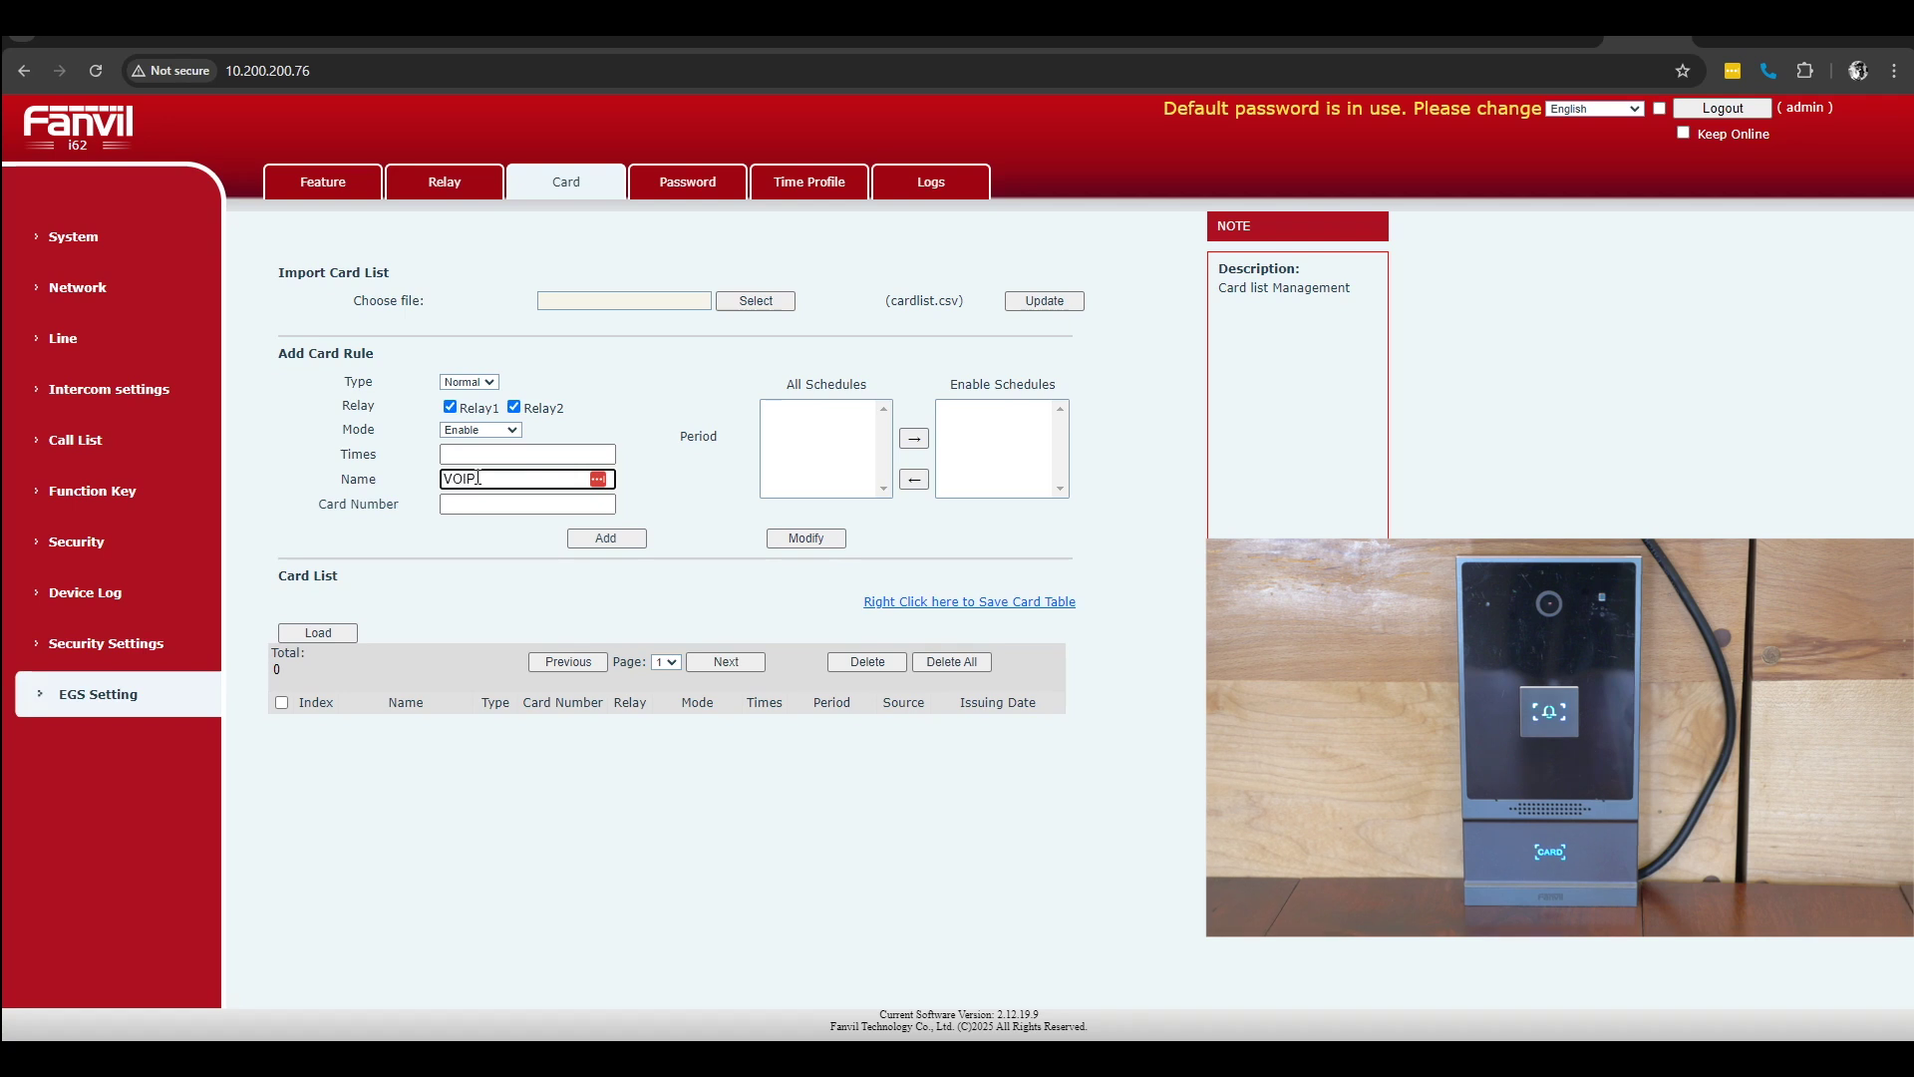
pyautogui.click(471, 505)
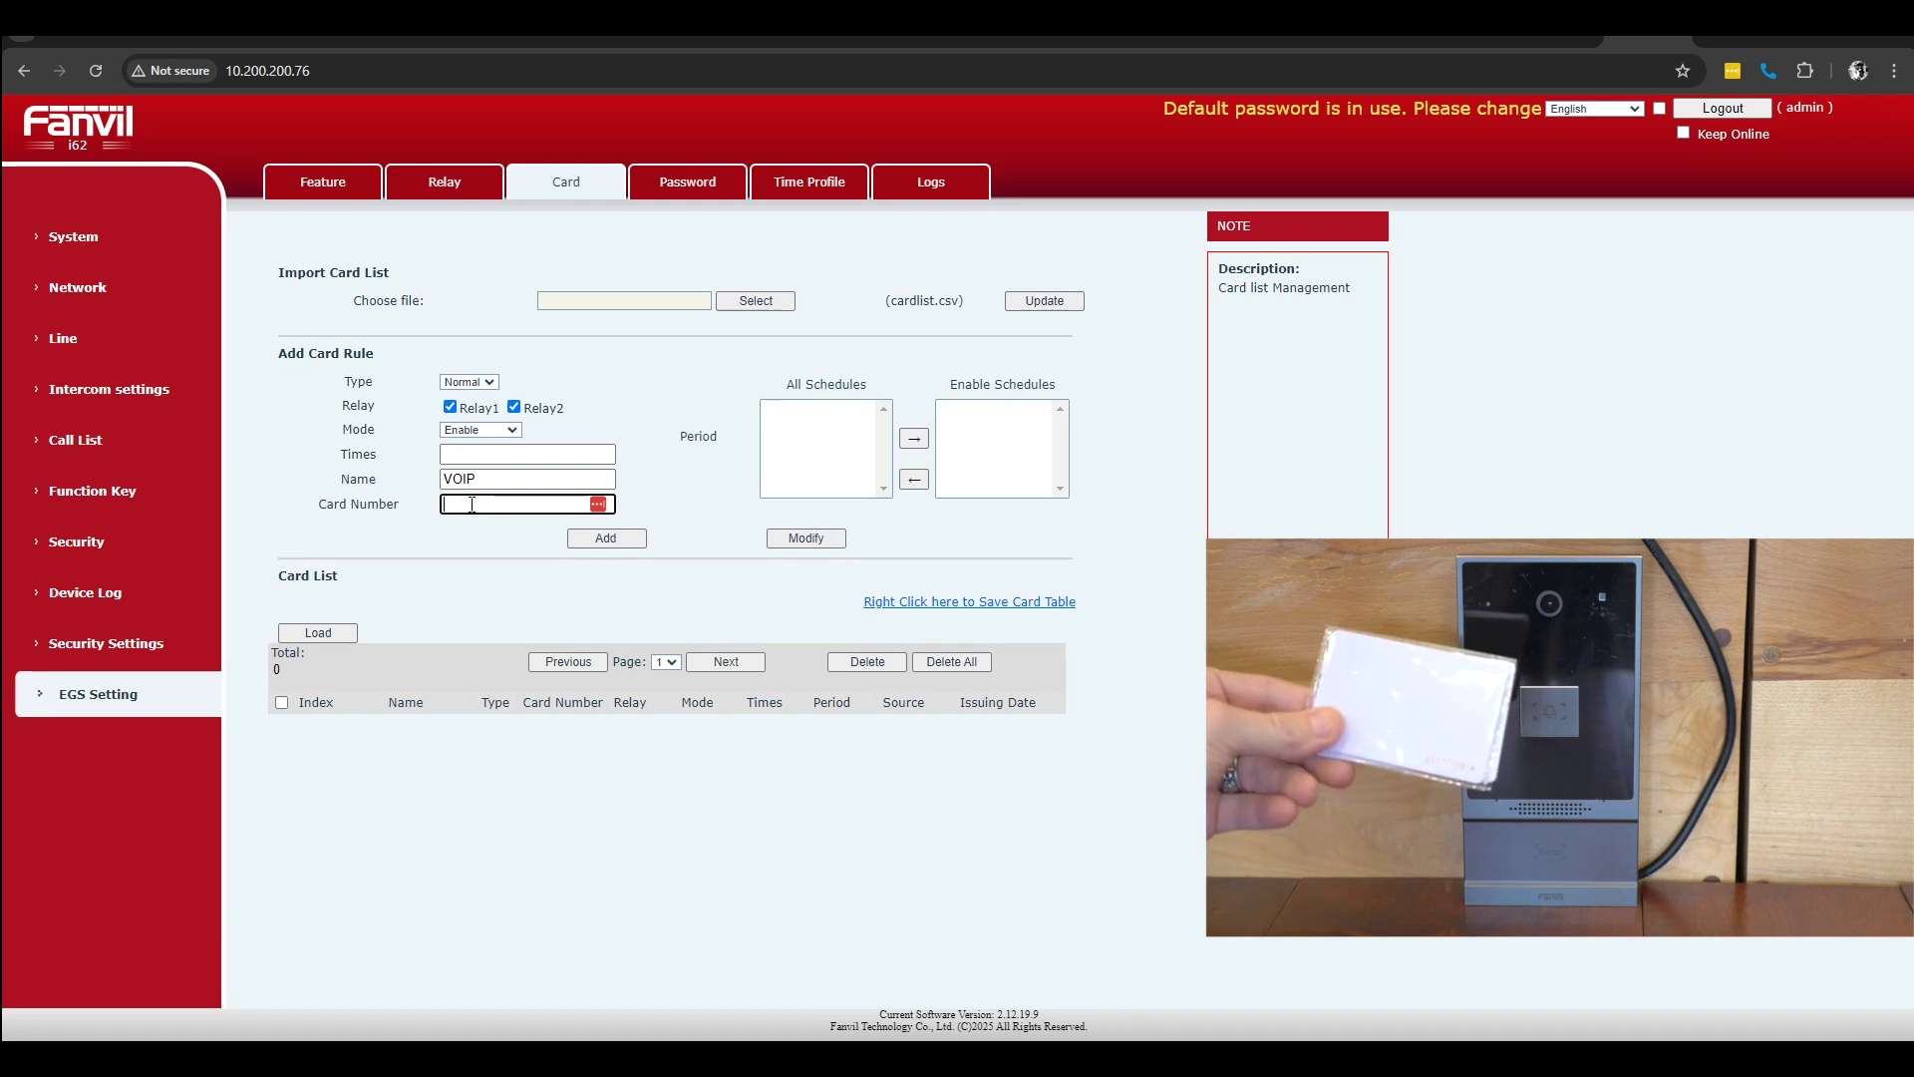
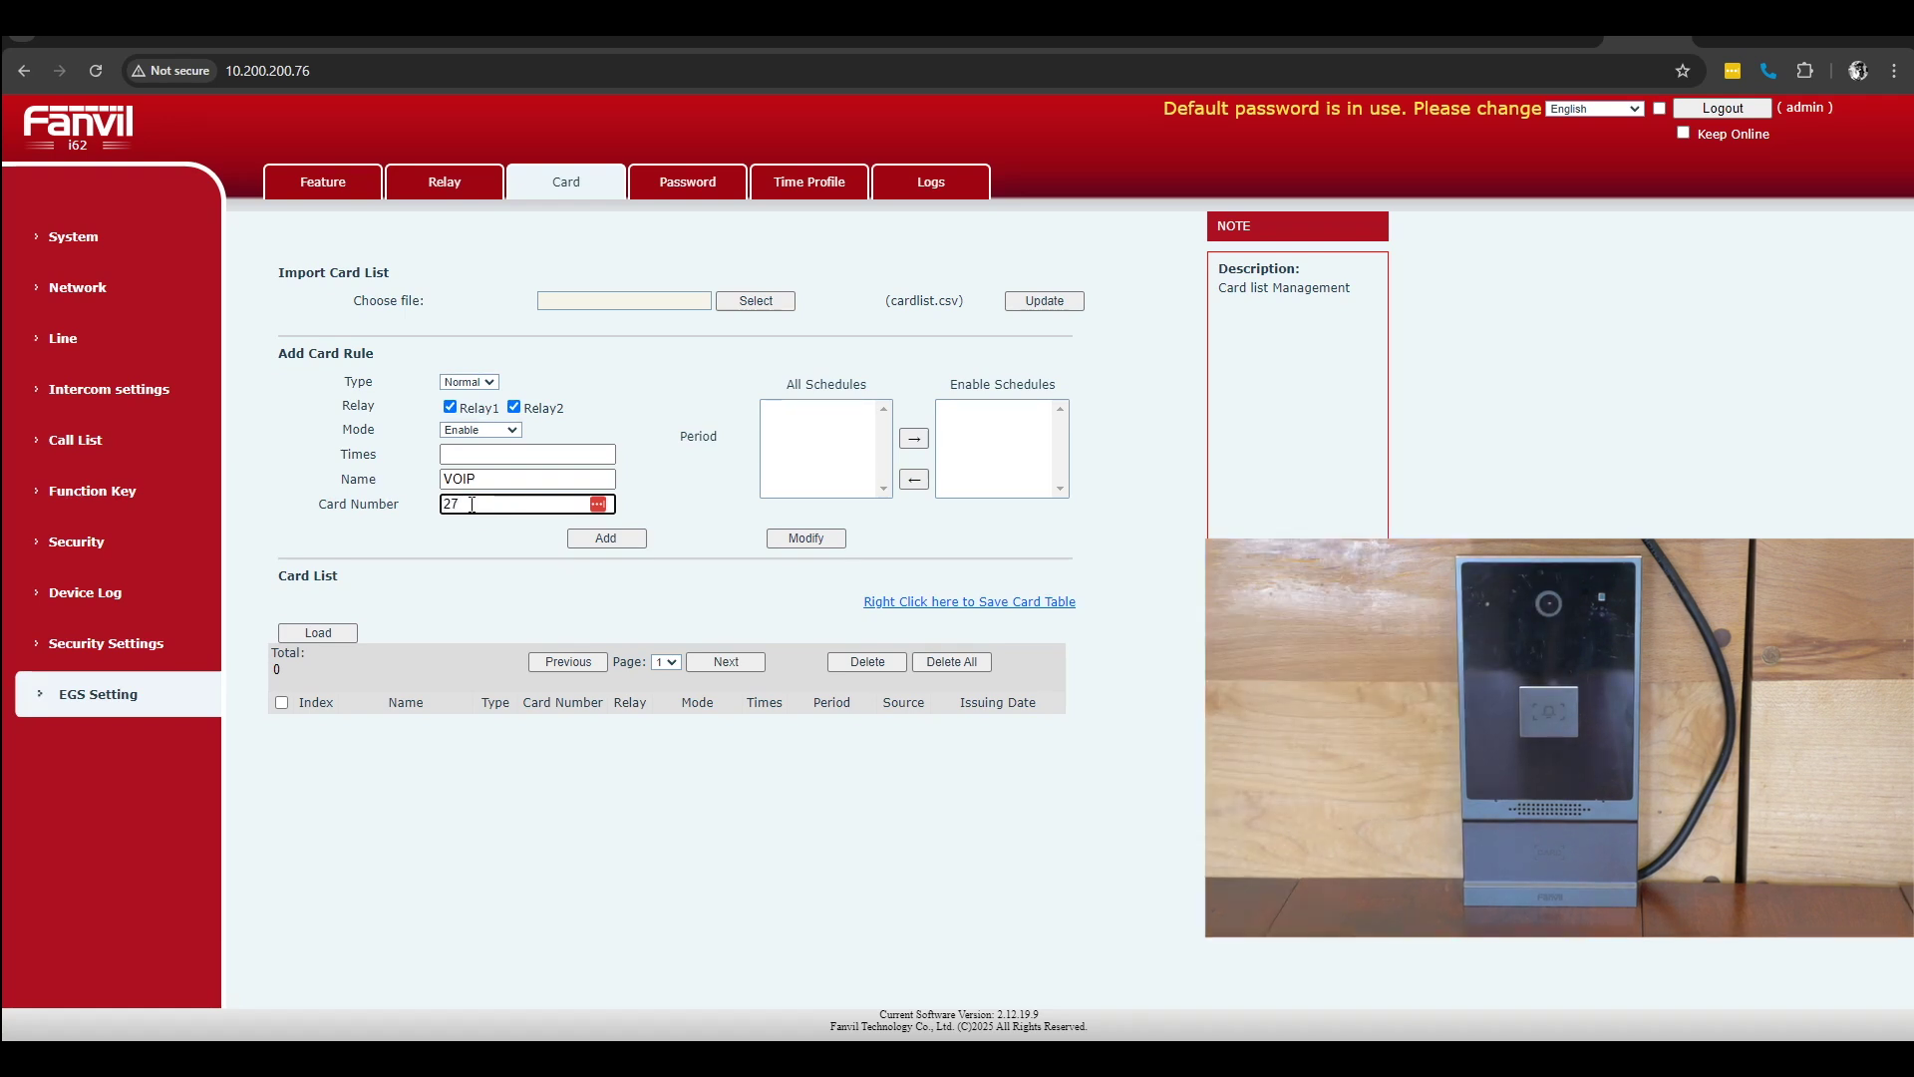
pyautogui.click(616, 538)
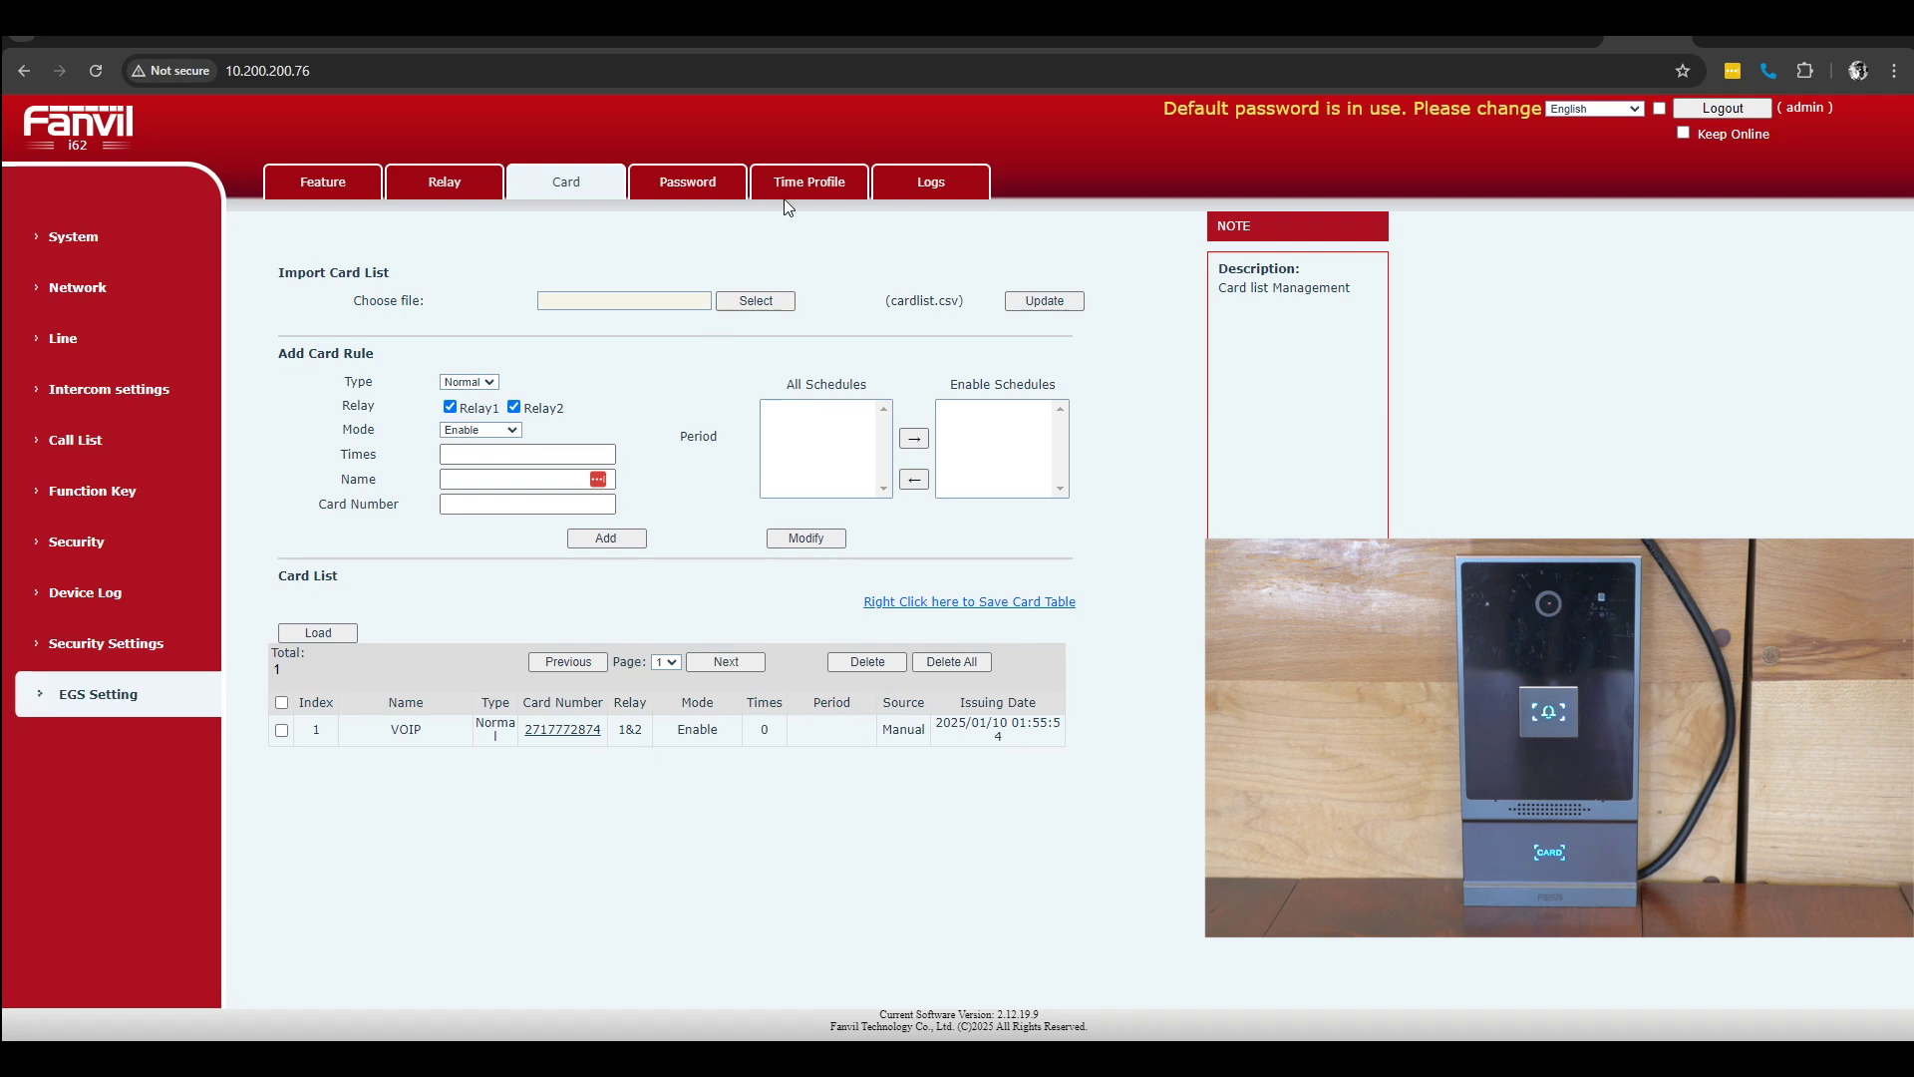
pyautogui.click(949, 190)
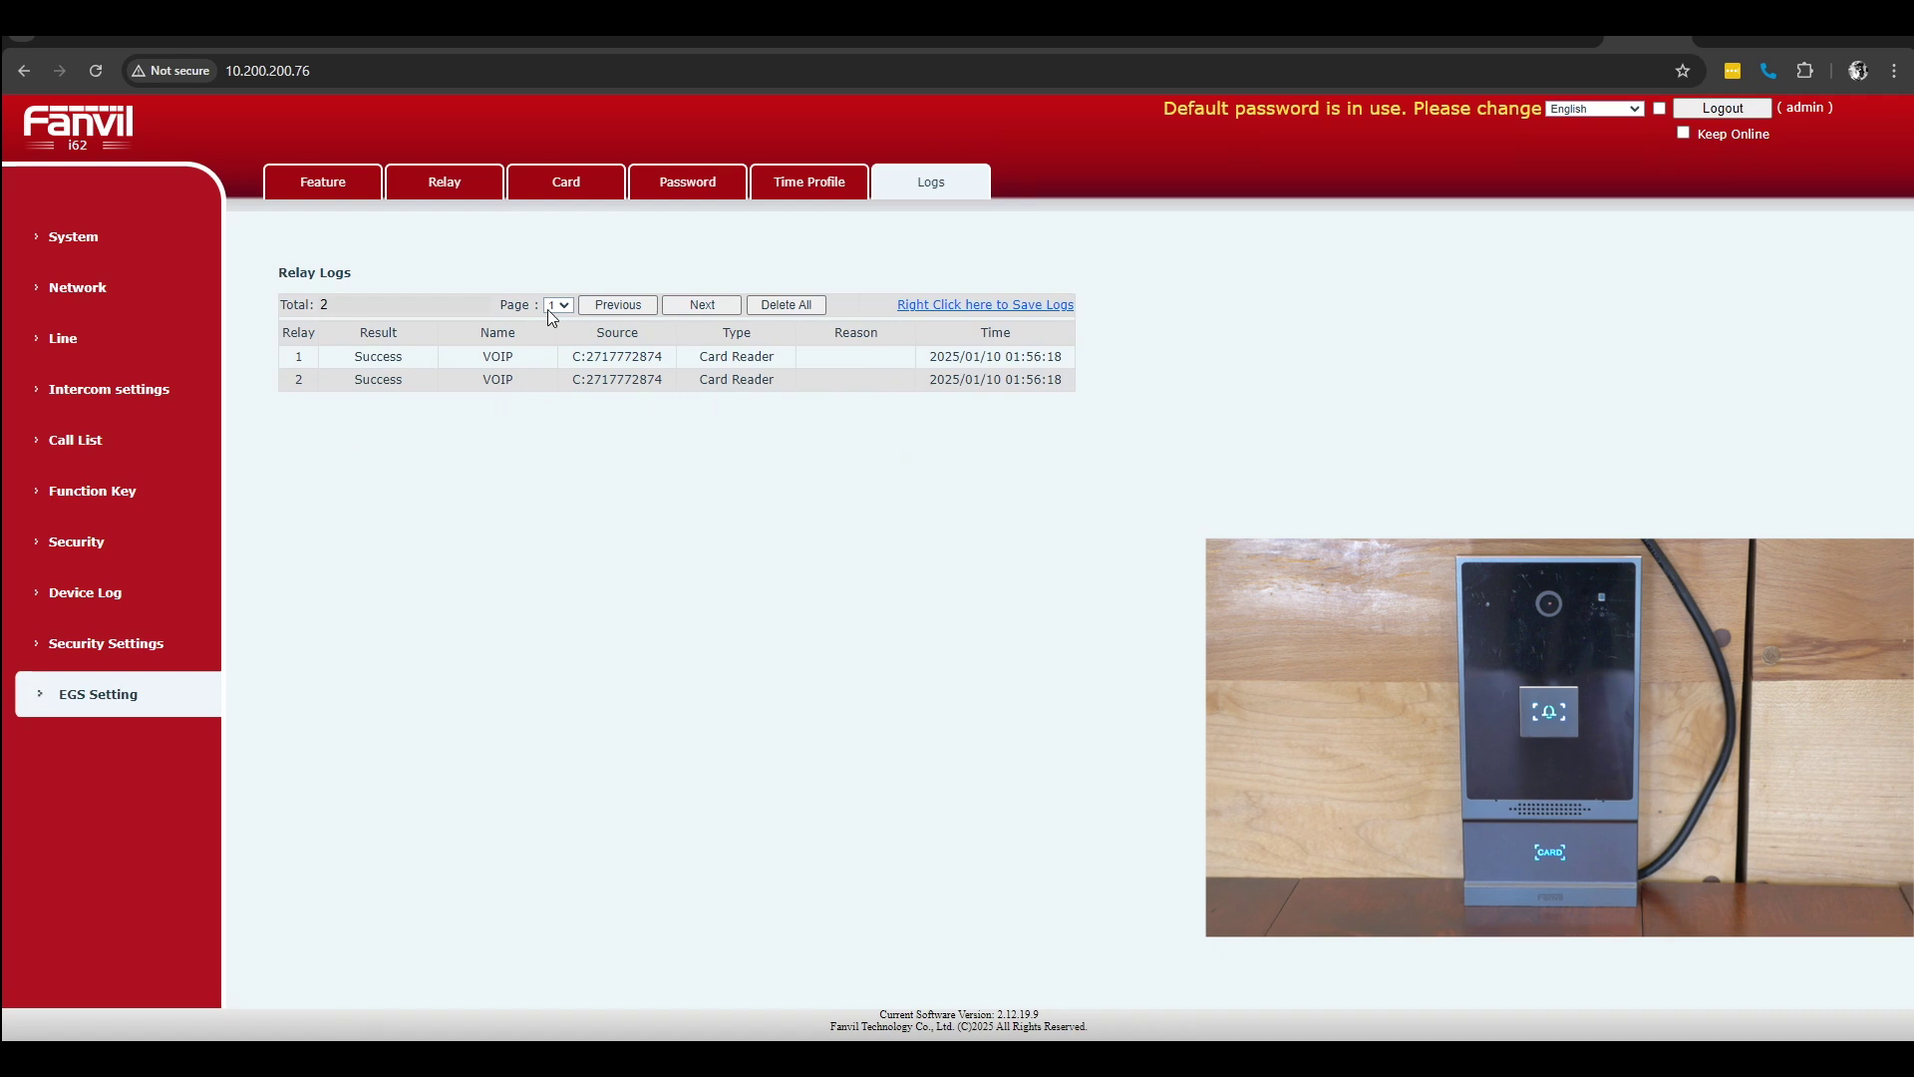
# Step: Review the Relay tab's action and mode choices, leaving the mode on Once
pyautogui.click(446, 192)
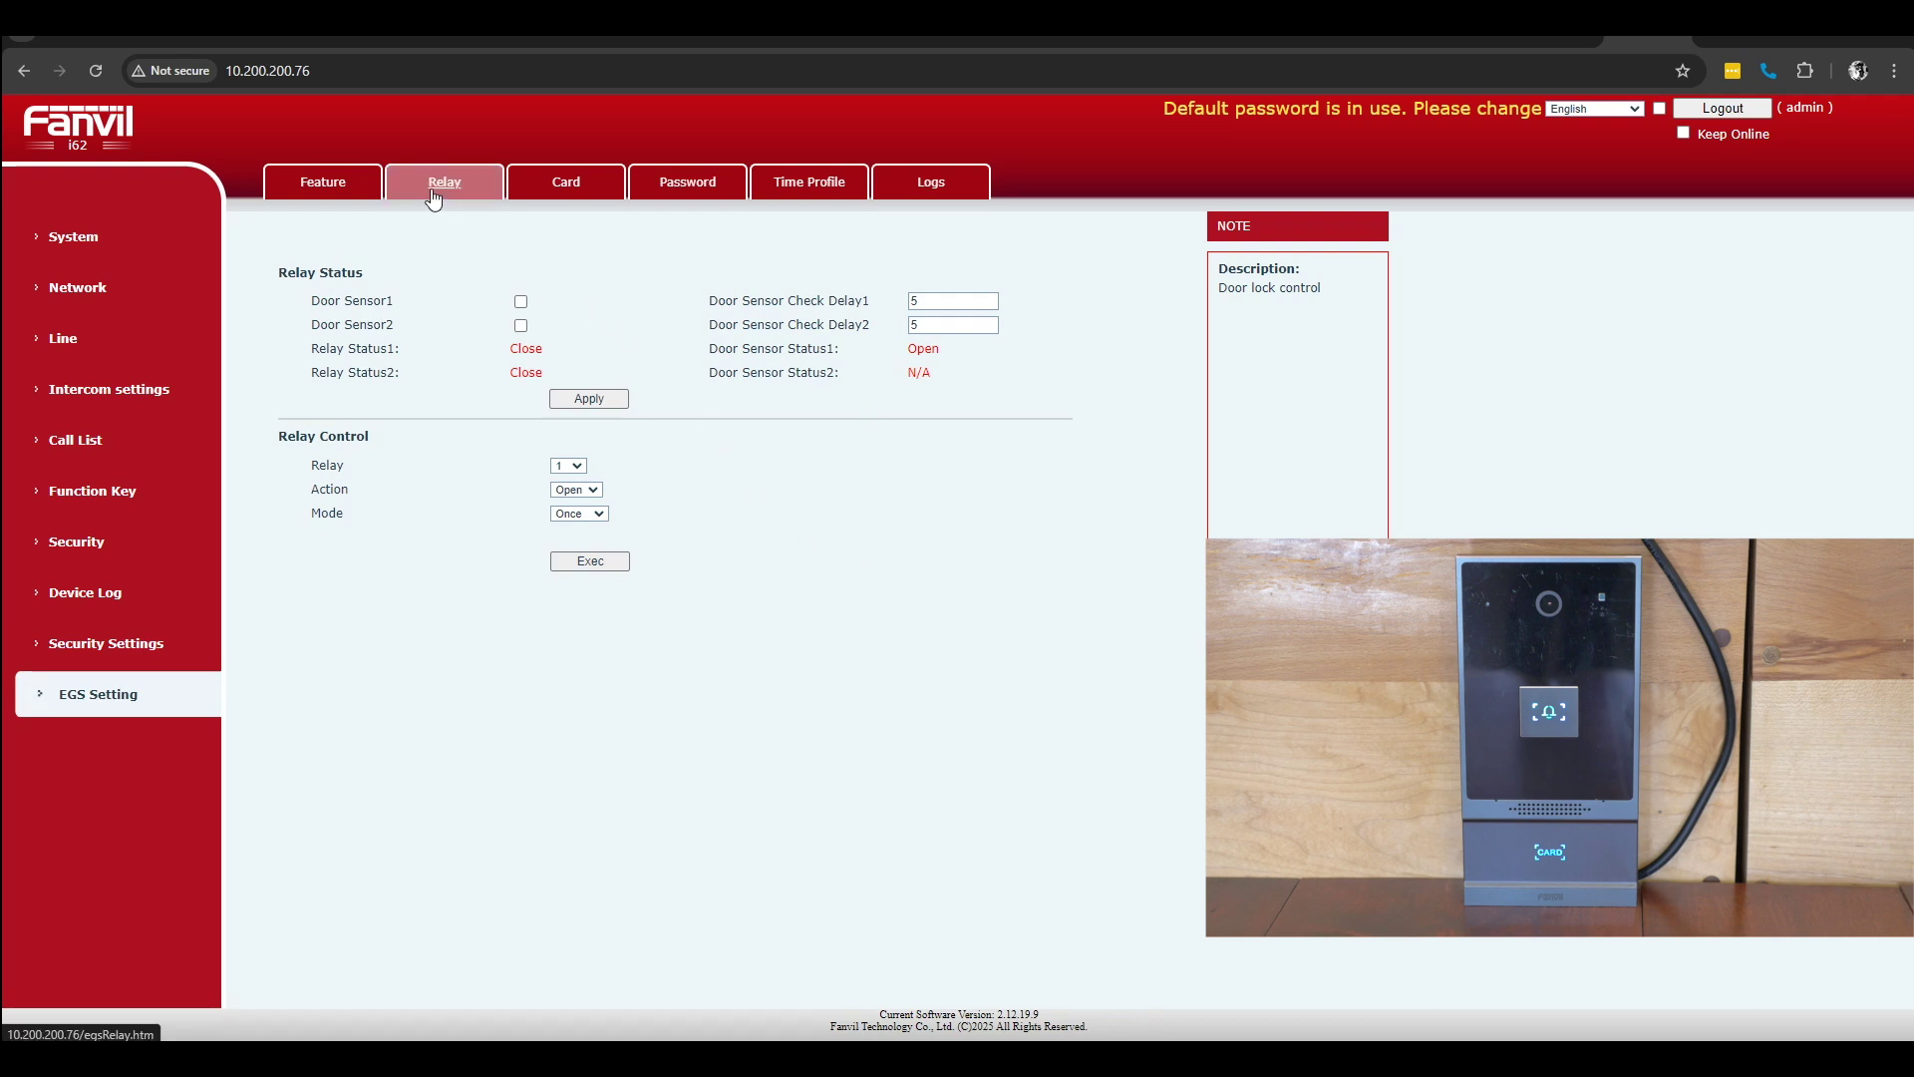
pyautogui.click(588, 490)
pyautogui.click(638, 495)
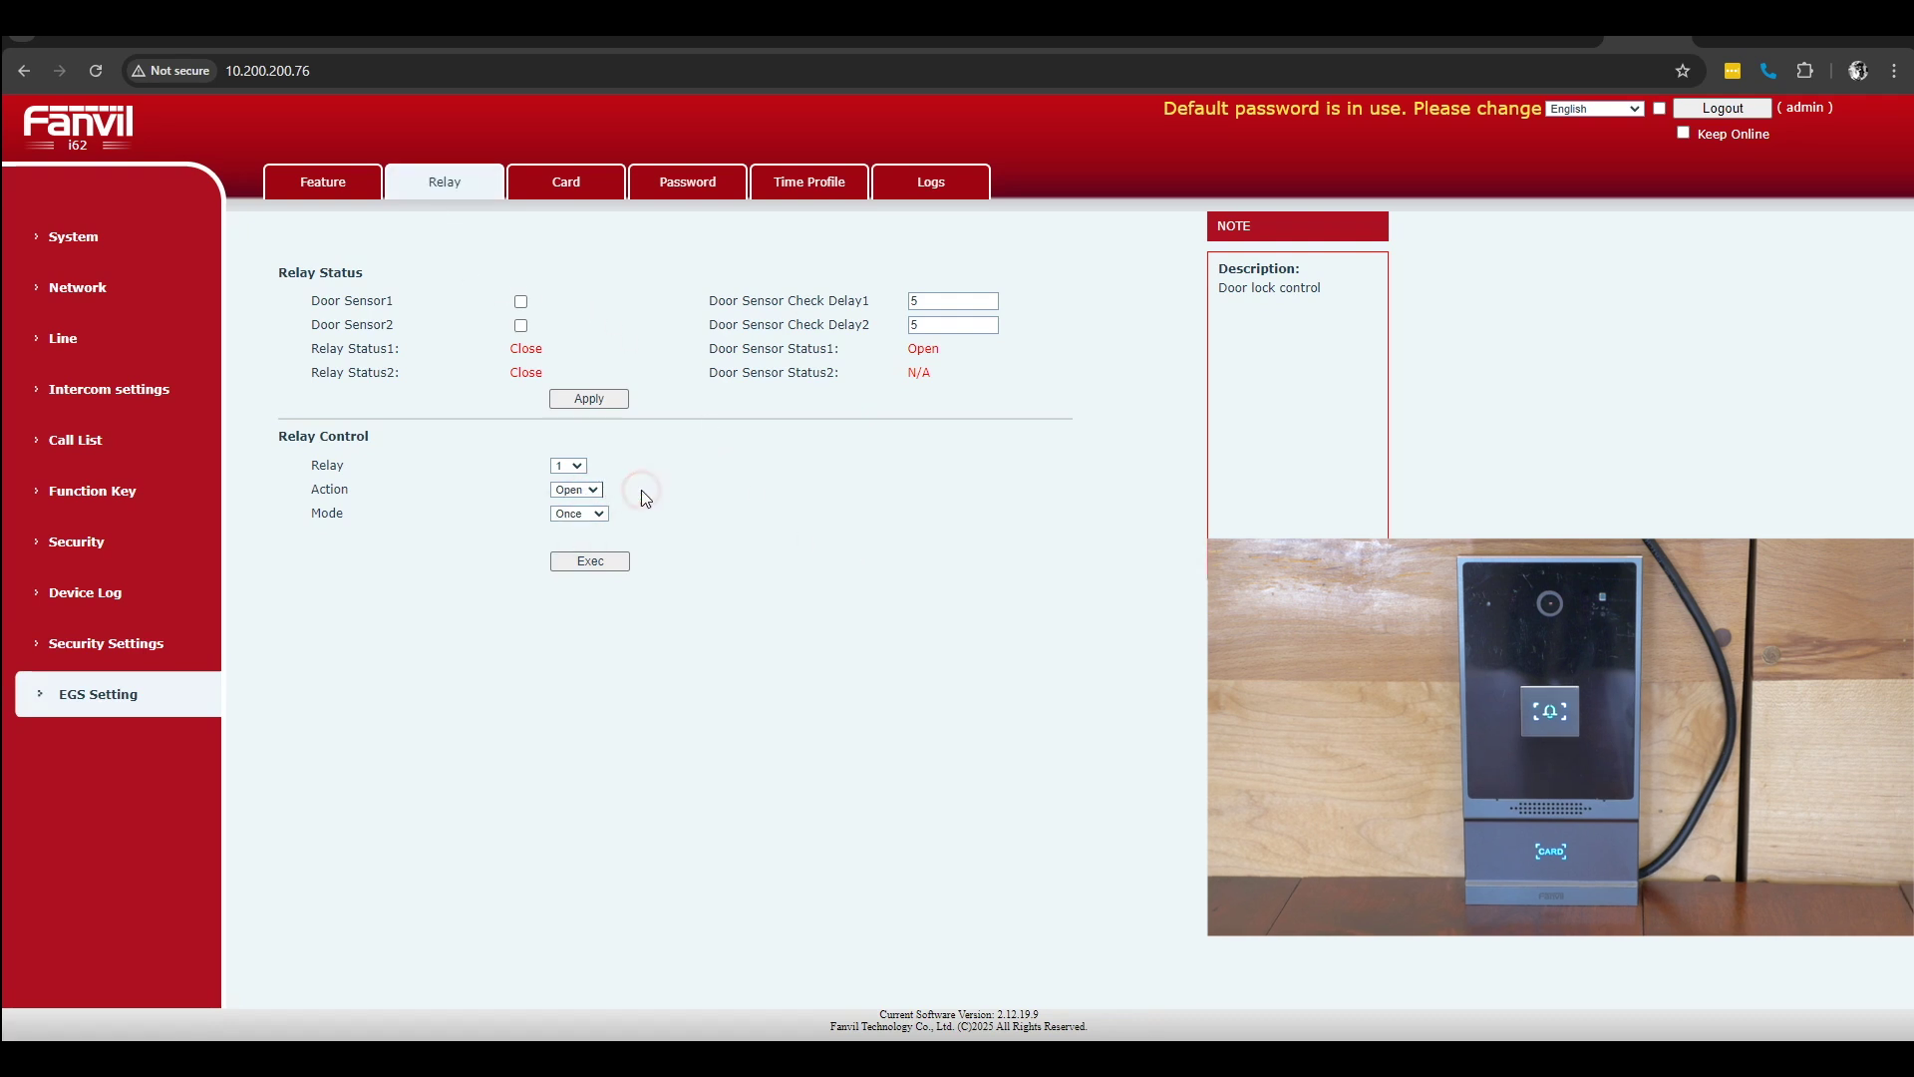
pyautogui.click(595, 516)
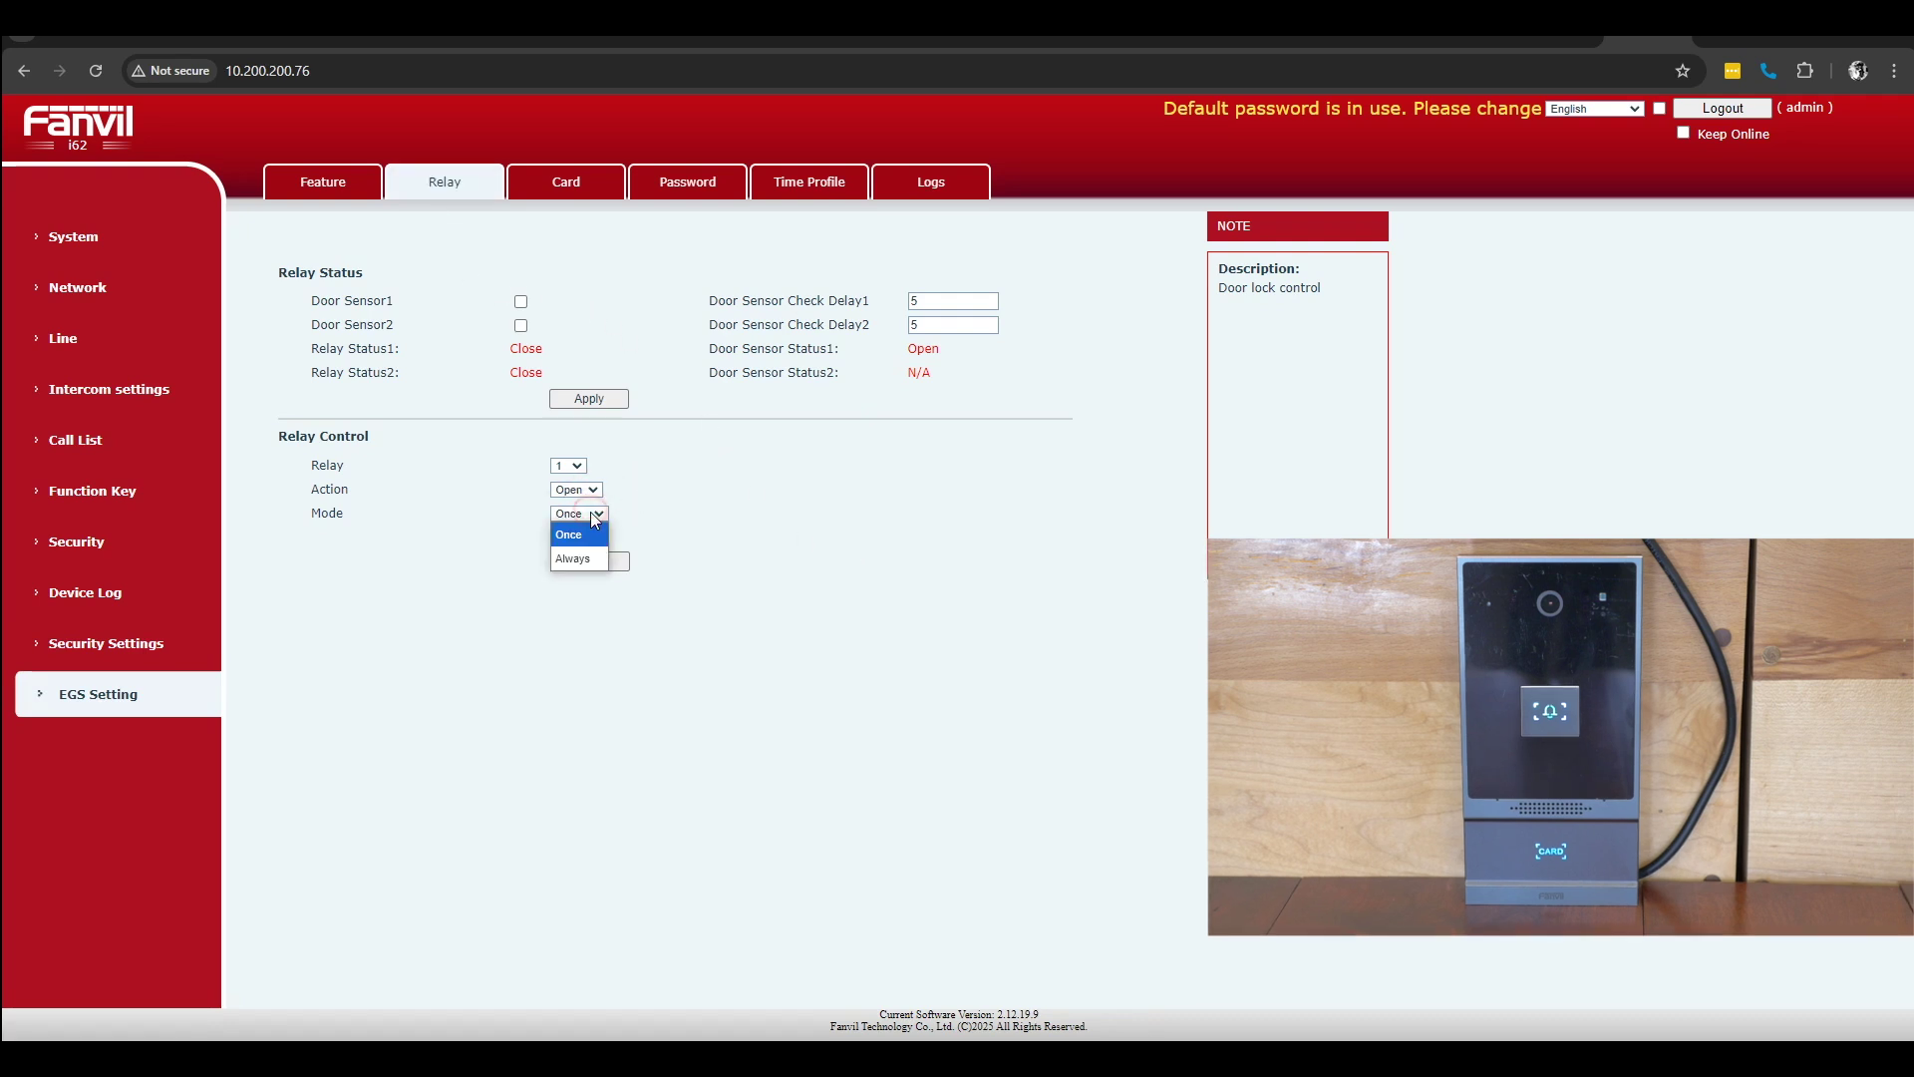
pyautogui.click(669, 516)
# Step: Look through the Password and Time Profile tabs, keeping Daily repetition, and go to Security Settings
pyautogui.click(687, 181)
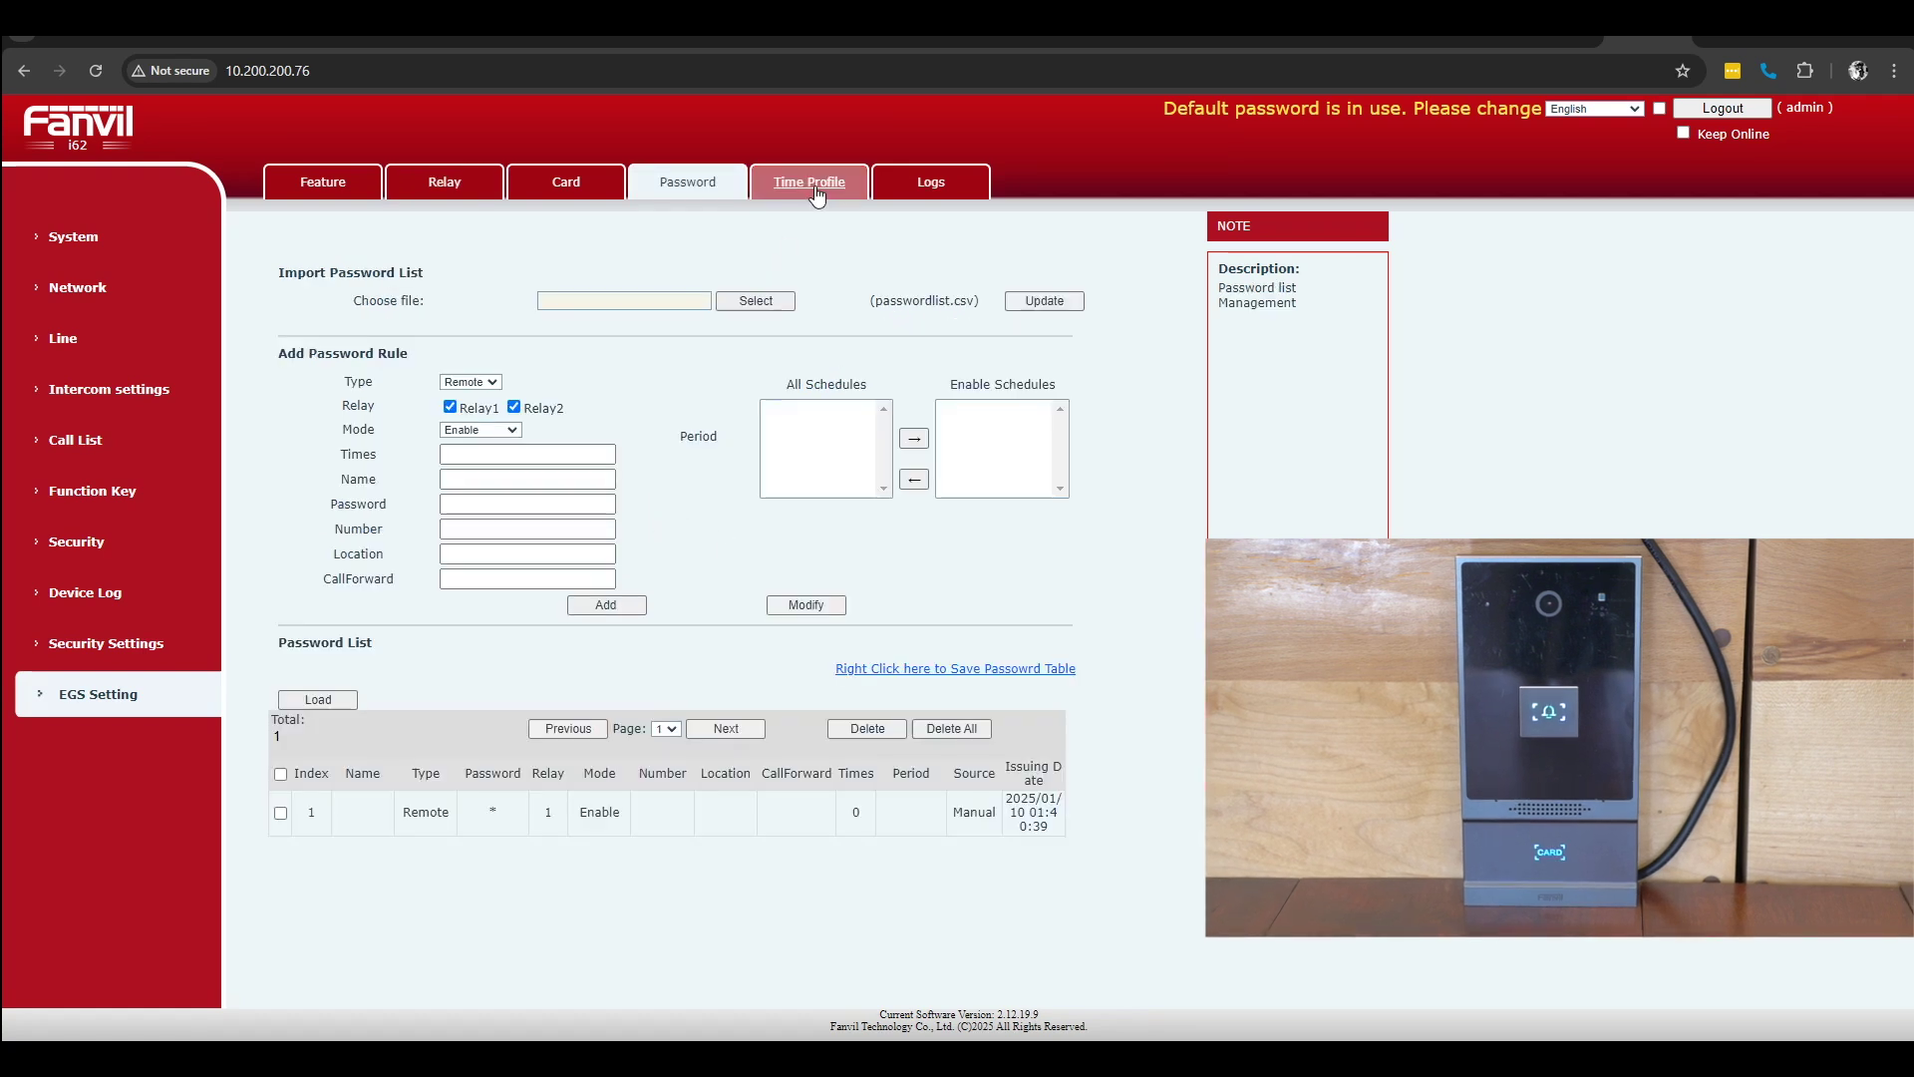
pyautogui.click(813, 188)
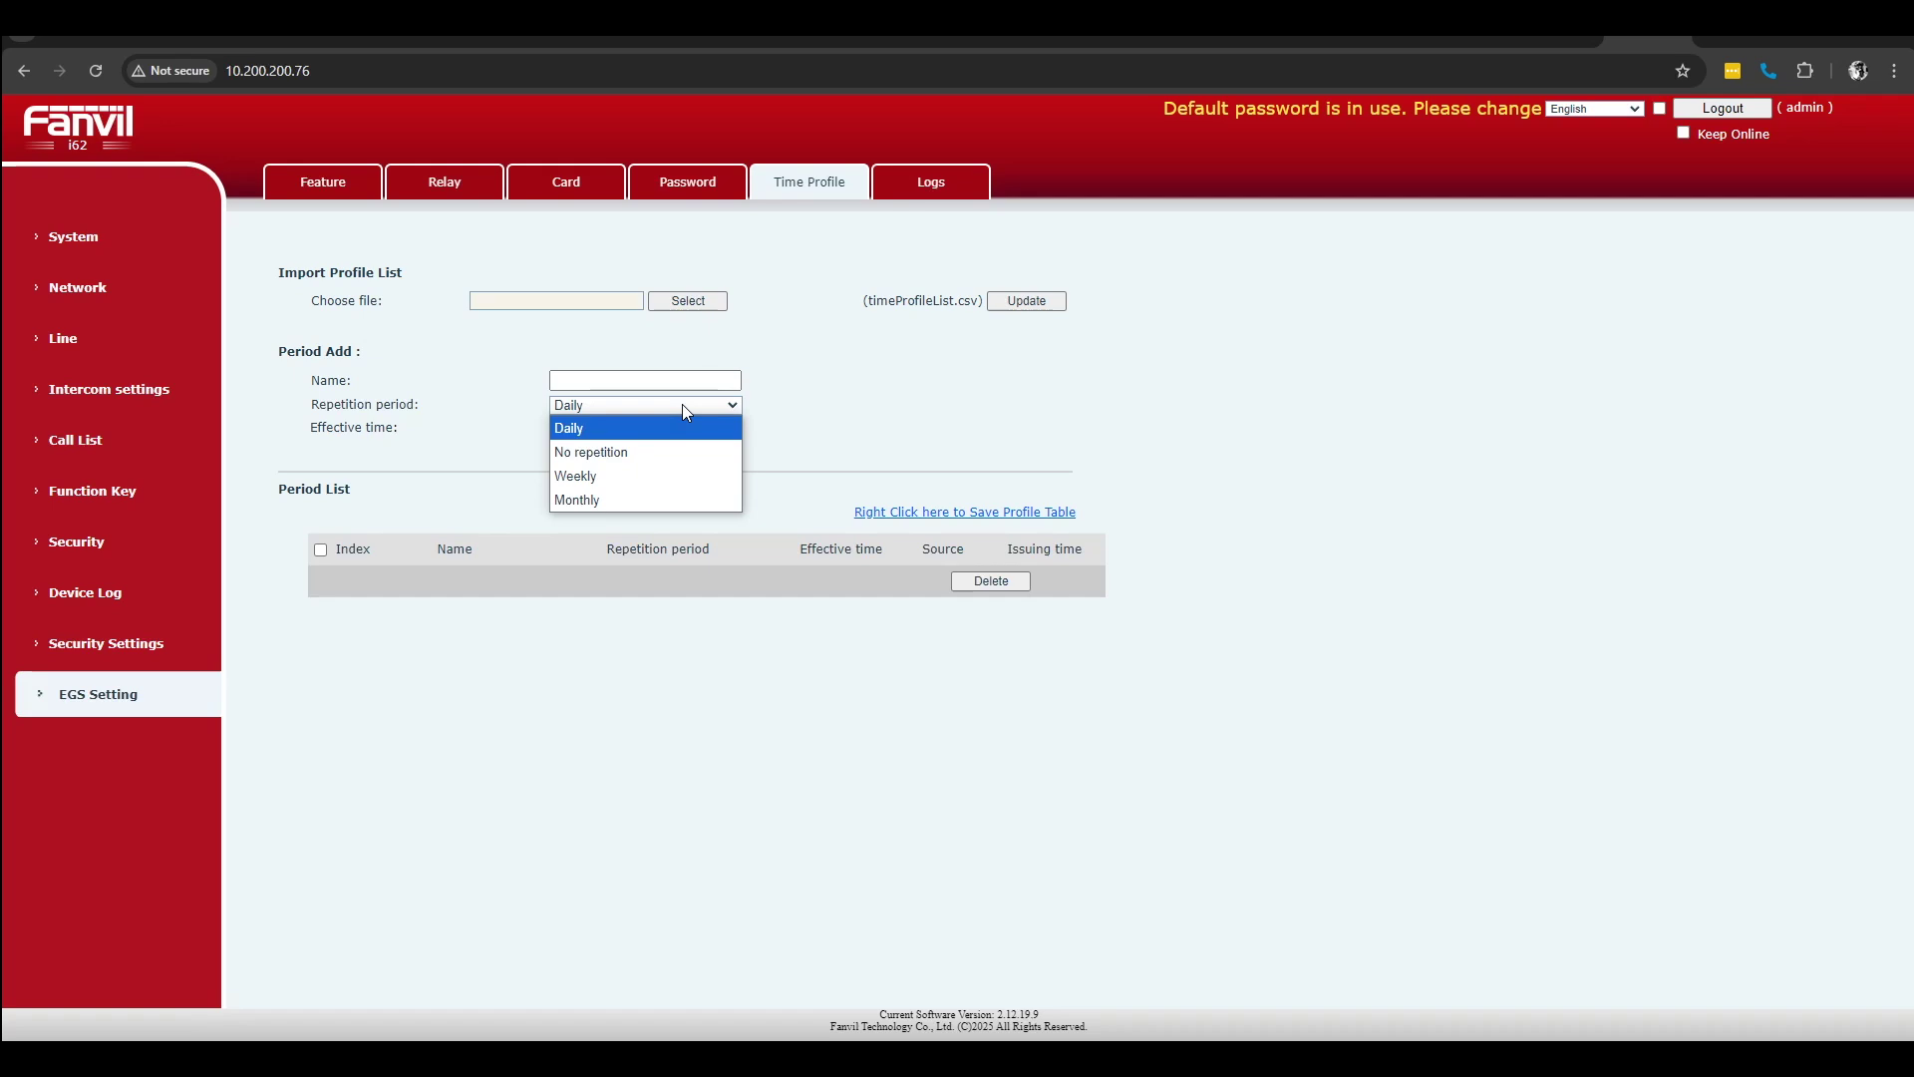
pyautogui.click(1013, 399)
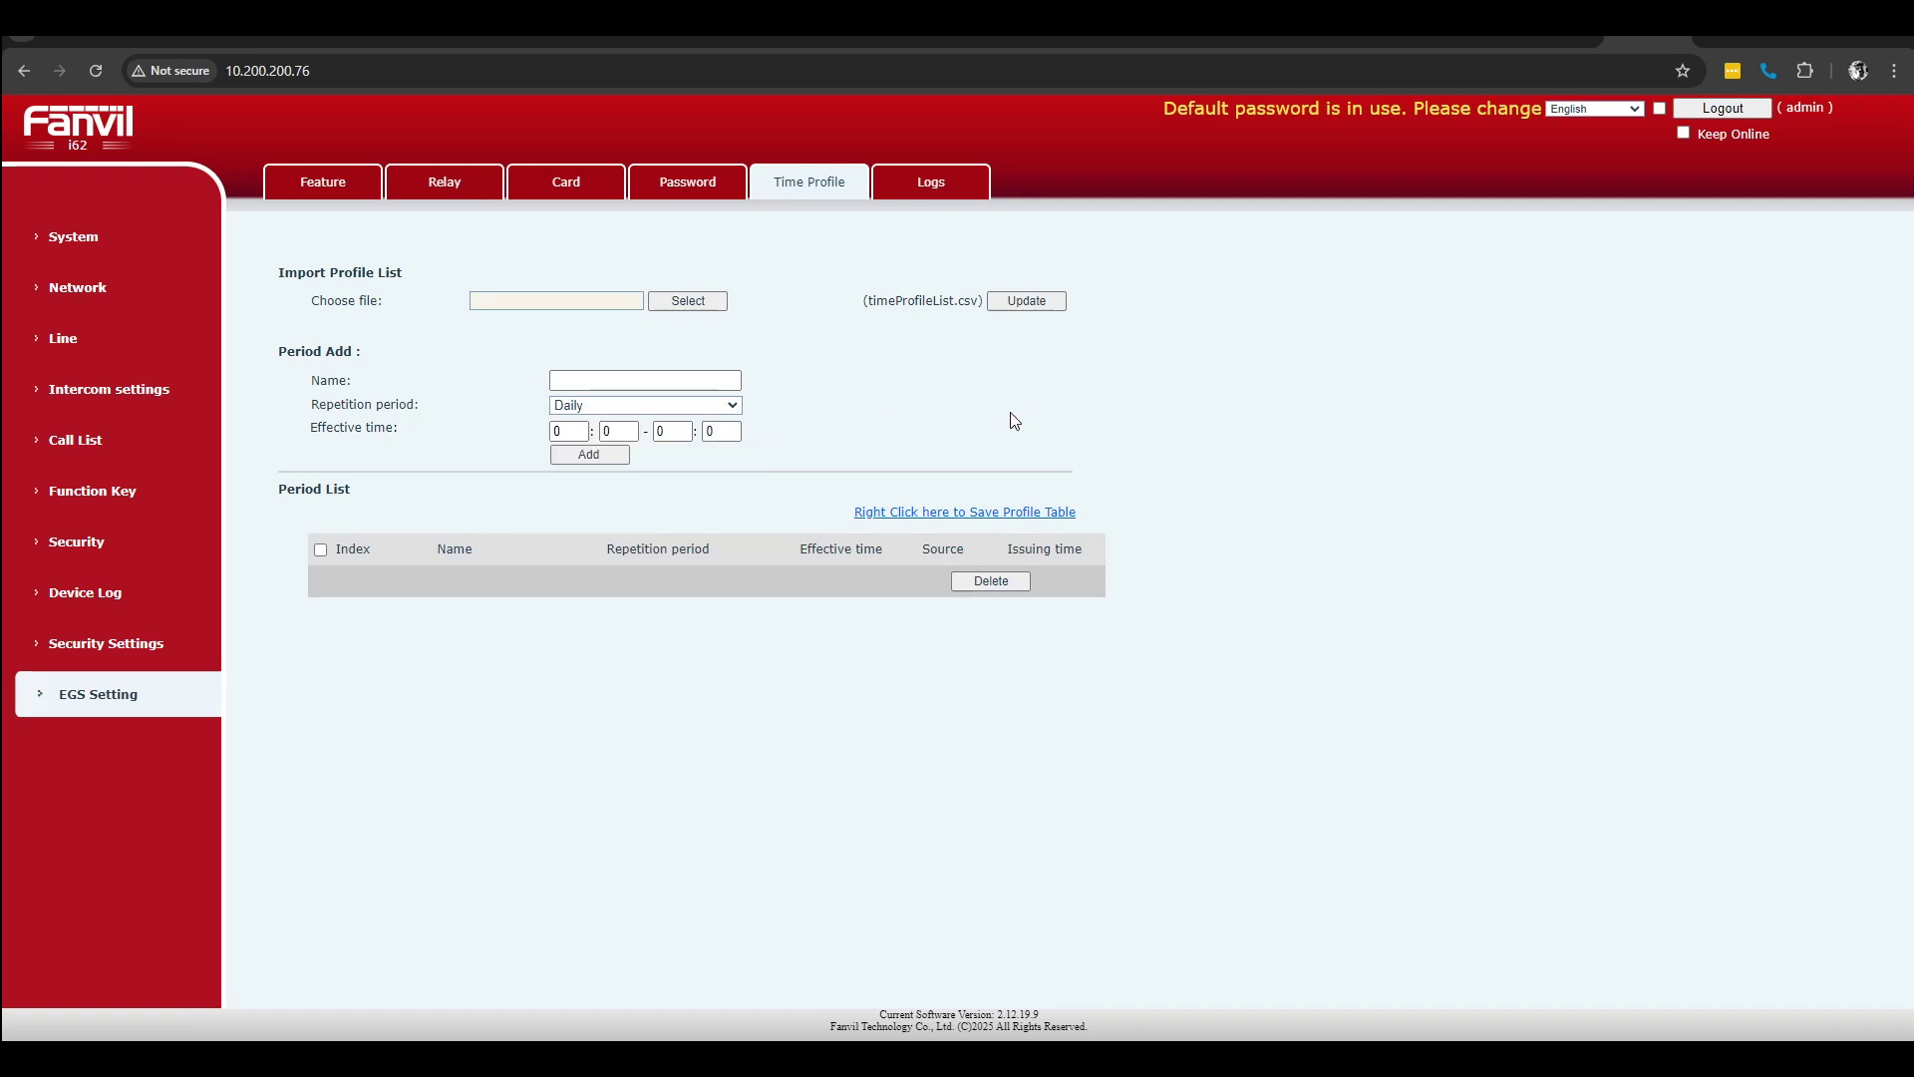
pyautogui.click(62, 643)
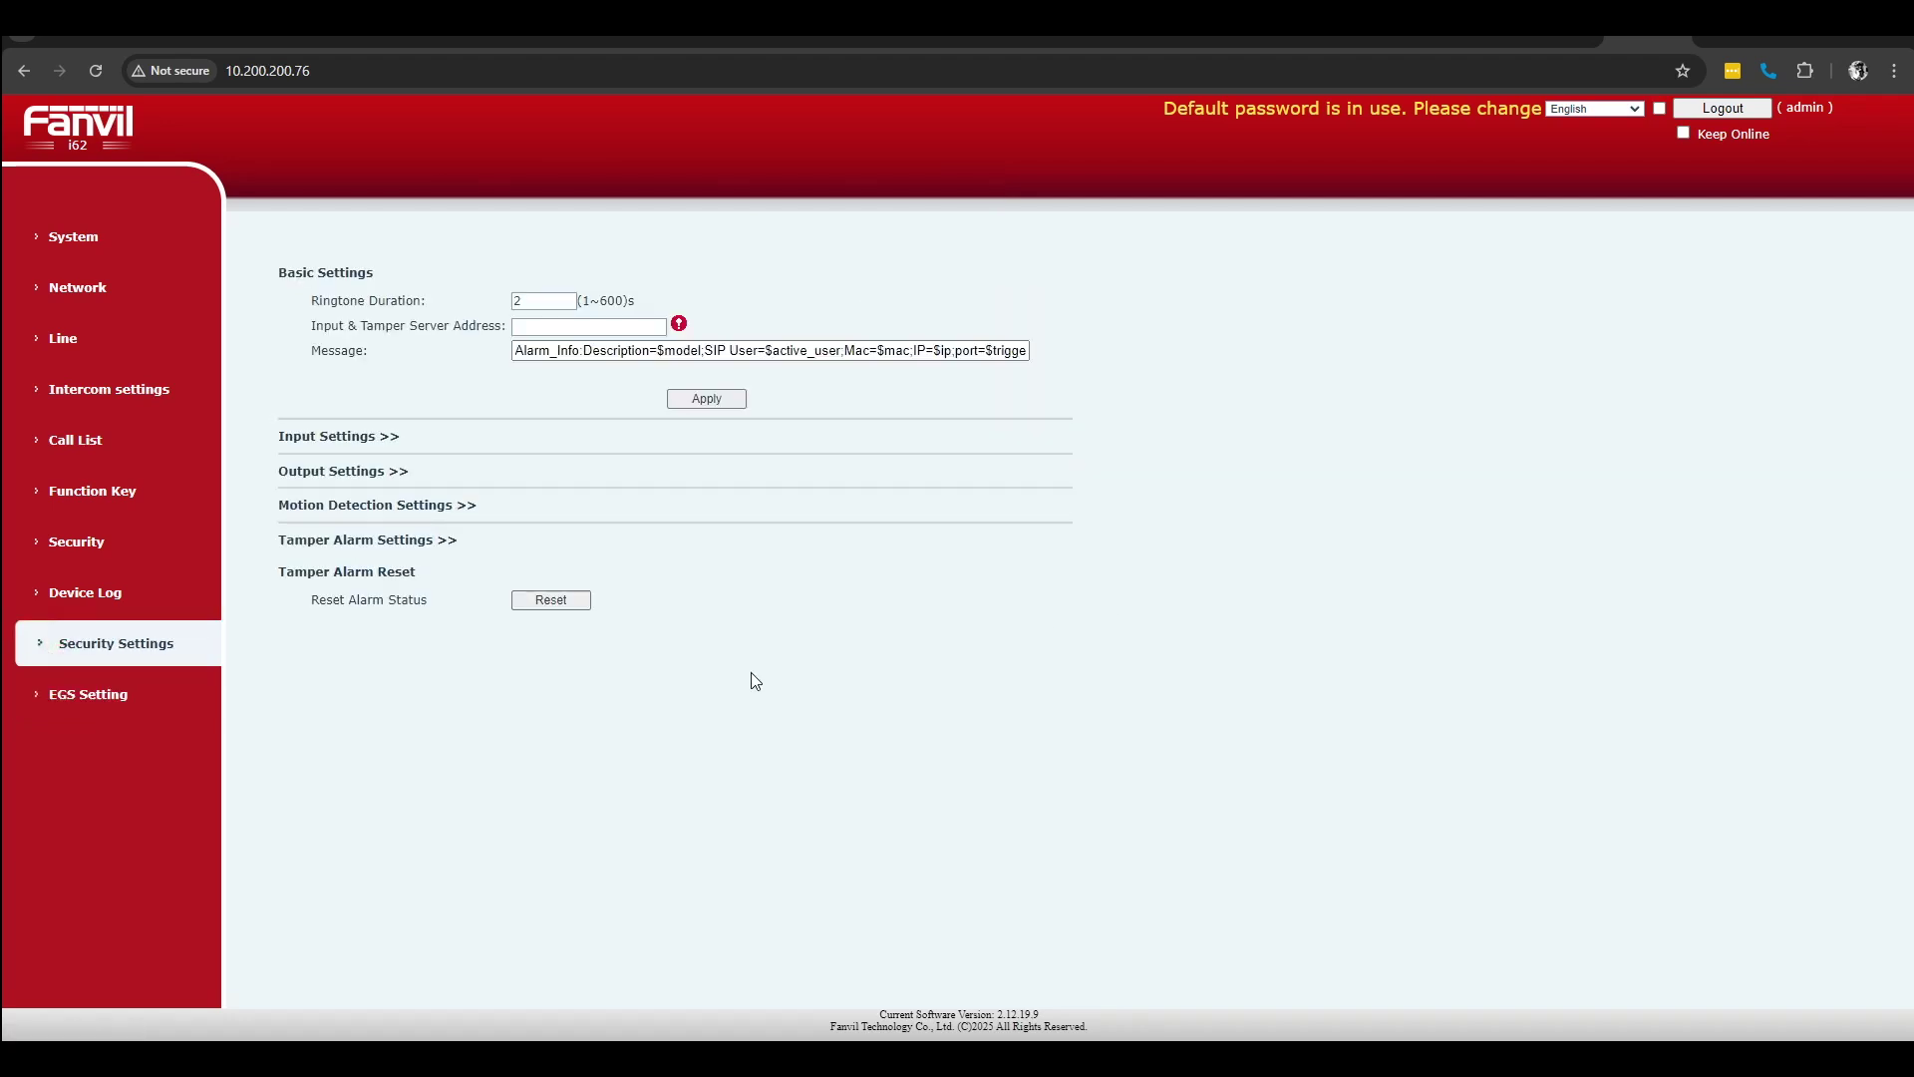
# Step: Expand the Tamper Alarm, Output and Input sections, then return to the Line SIP page
pyautogui.click(372, 549)
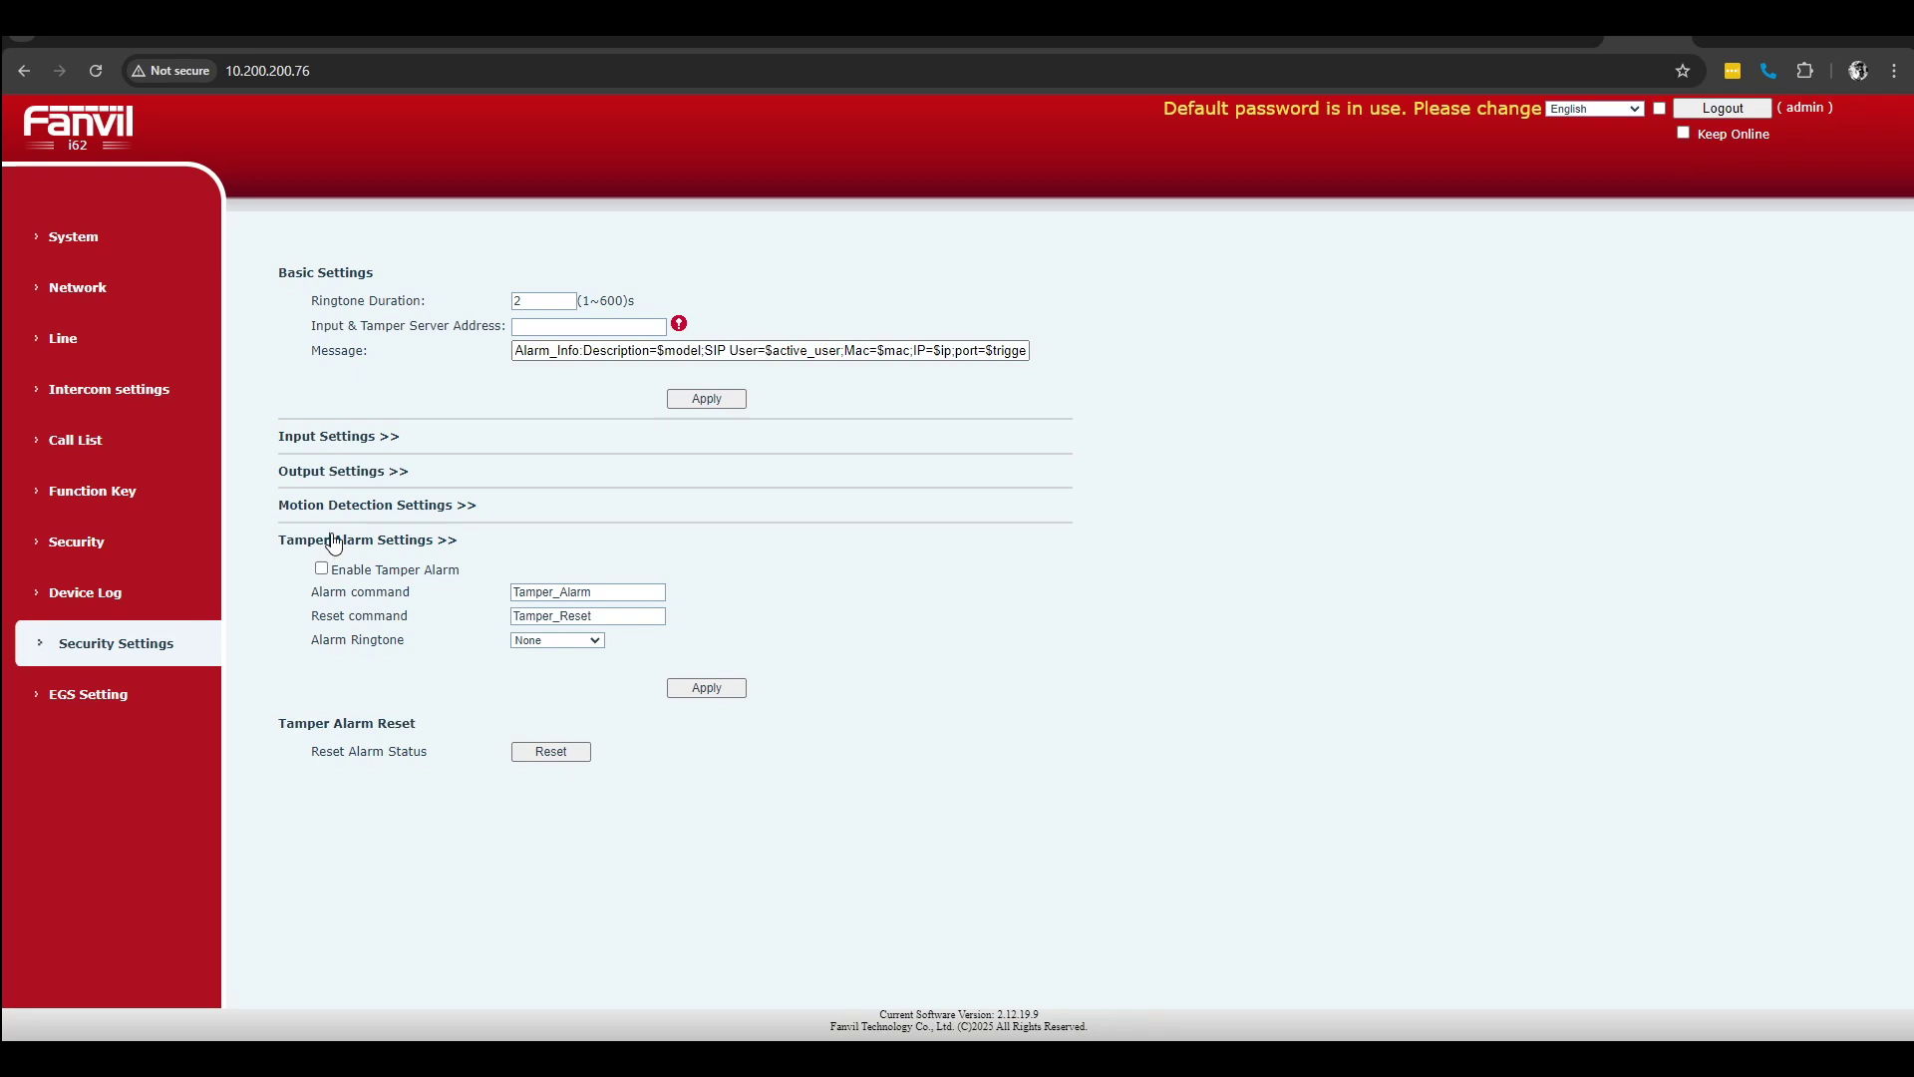
pyautogui.click(343, 470)
pyautogui.click(369, 436)
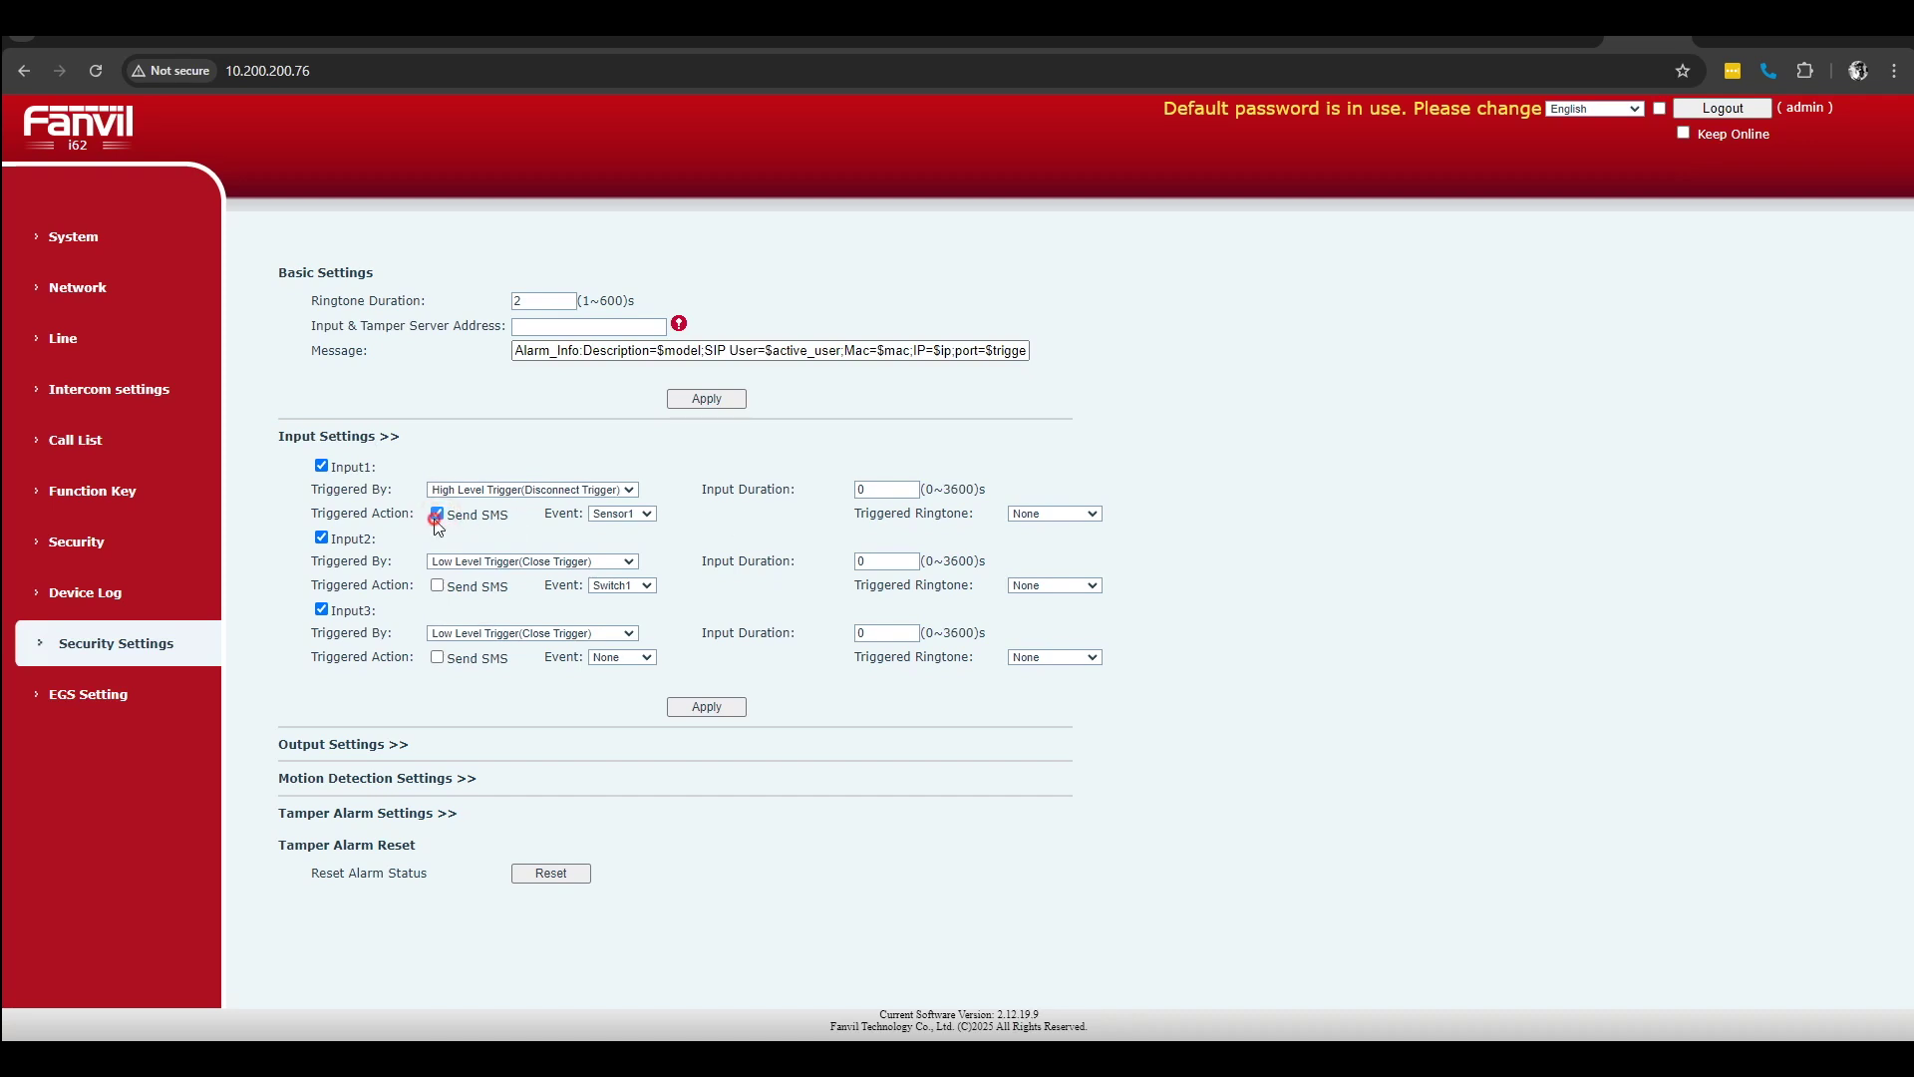
pyautogui.click(89, 337)
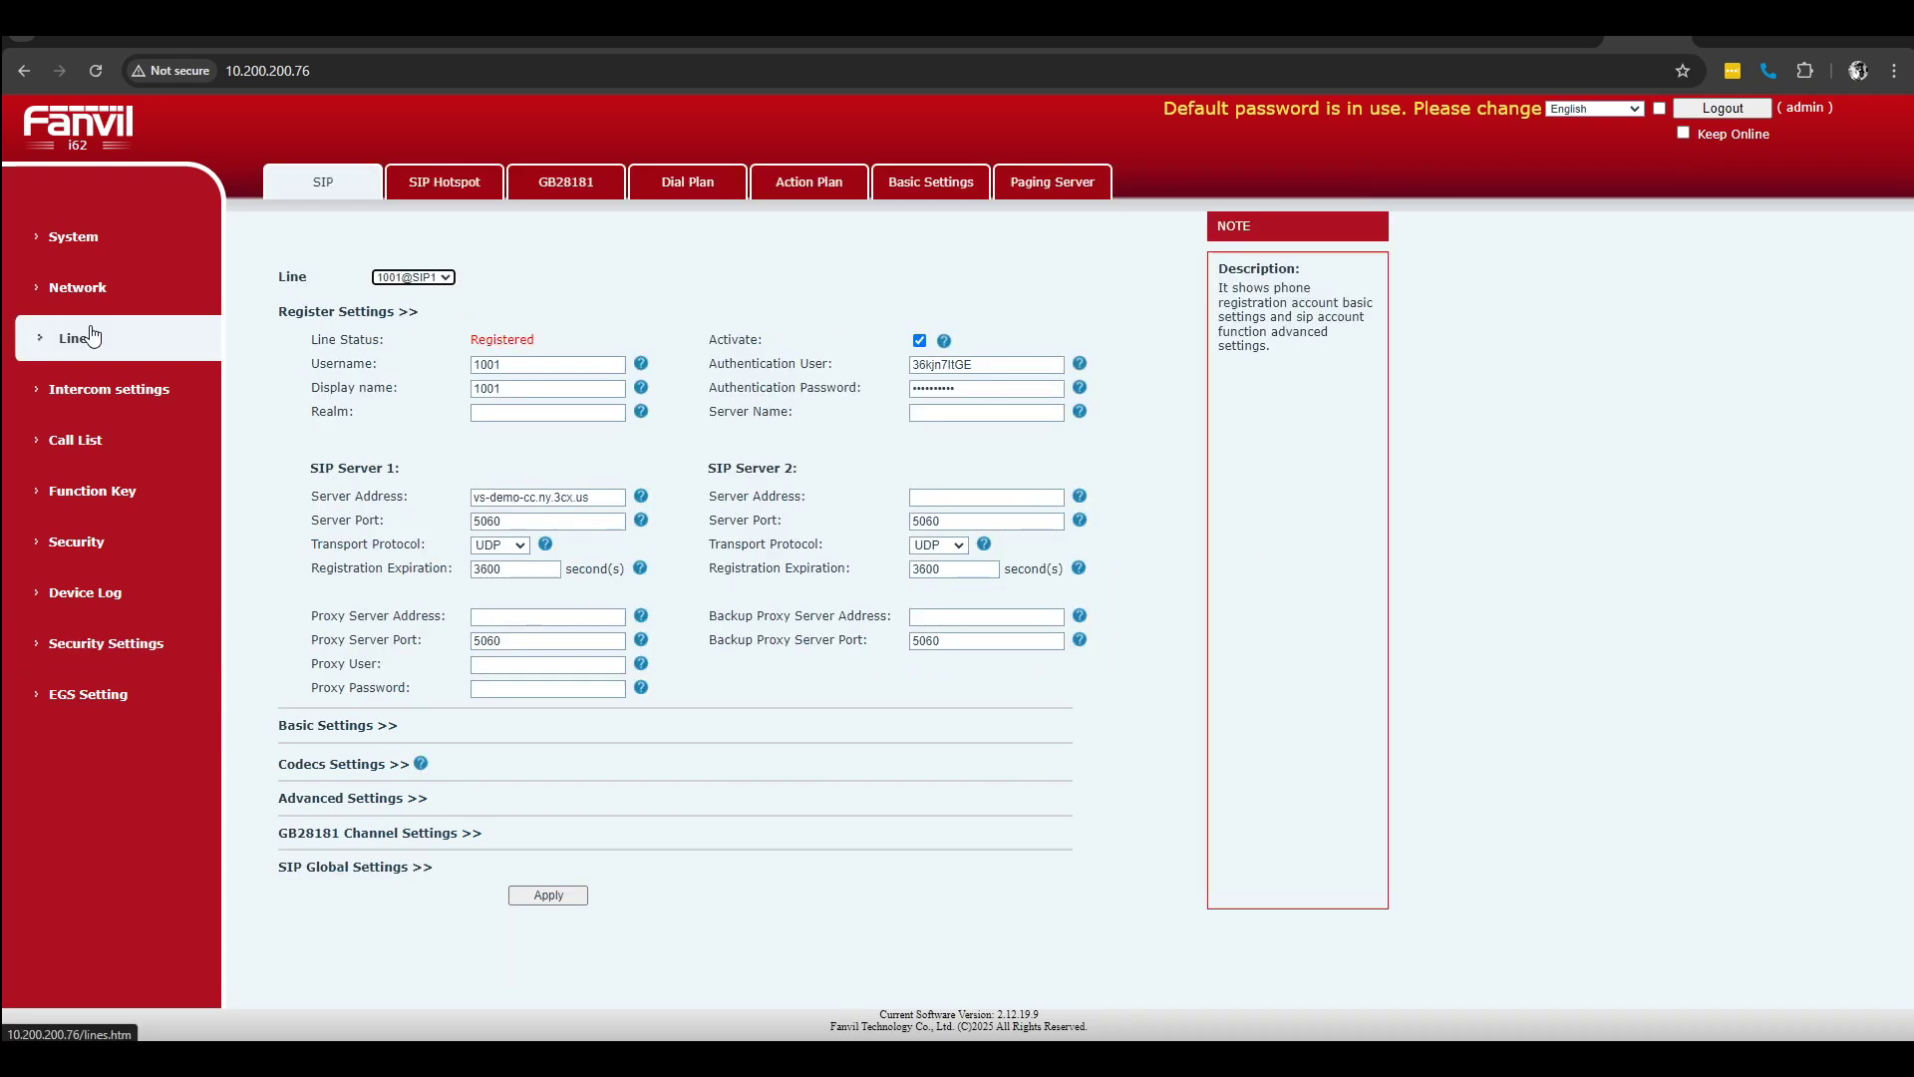